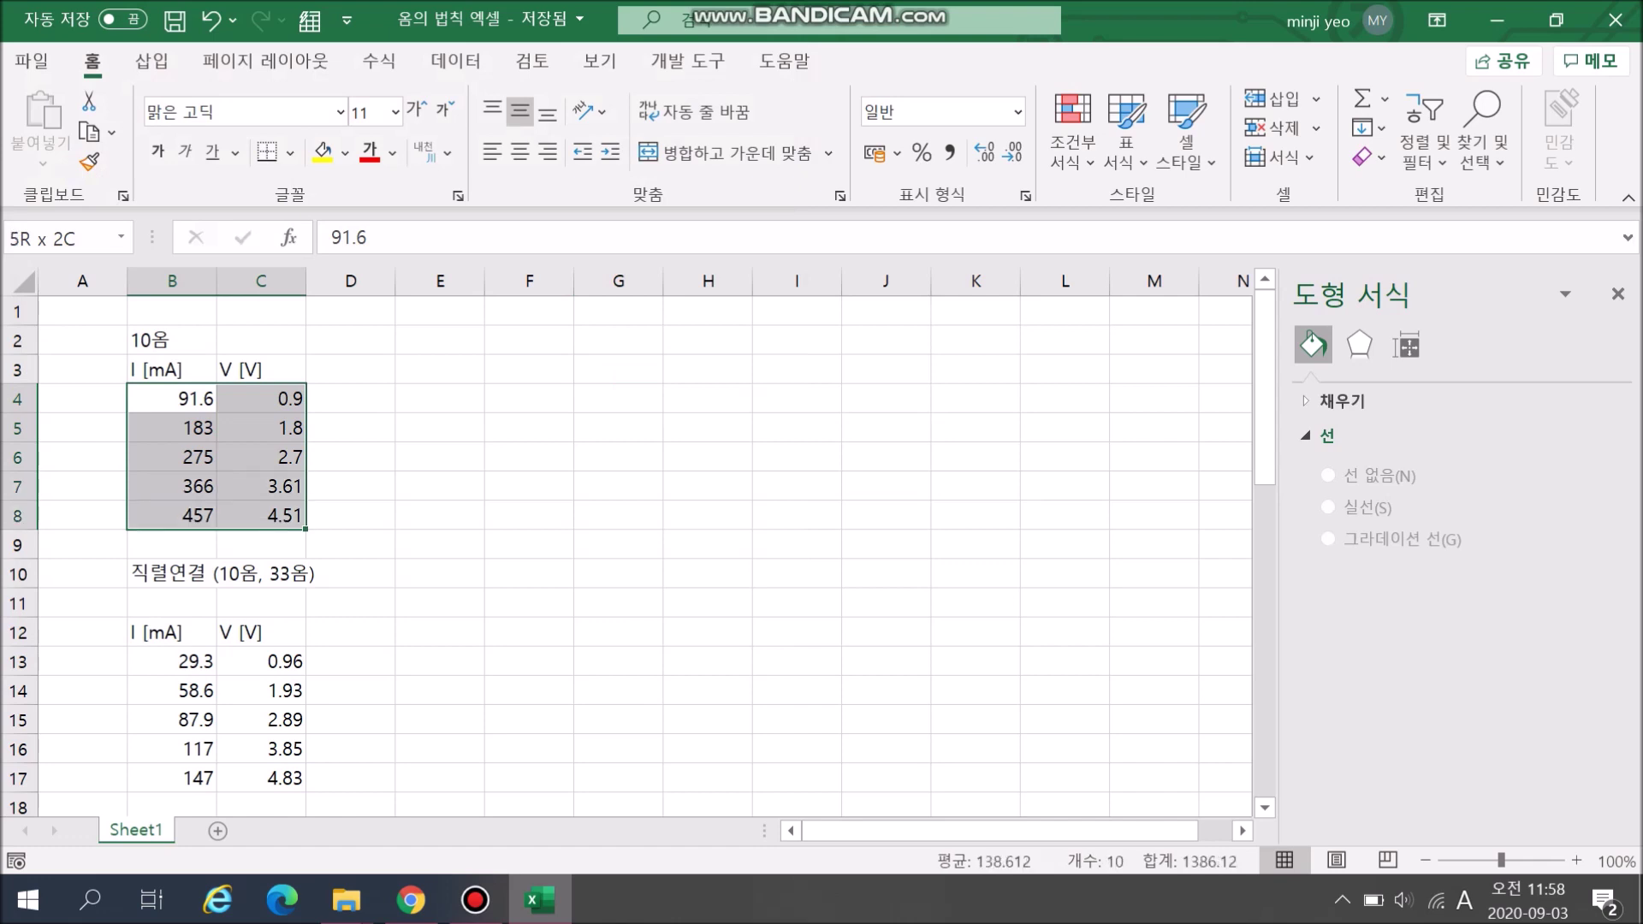
- Insert a scatter chart with smooth lines and markers from the 10-ohm data in B4:C8 and delete its chart title
{"action": "left_click", "coordinate": [151, 60]}
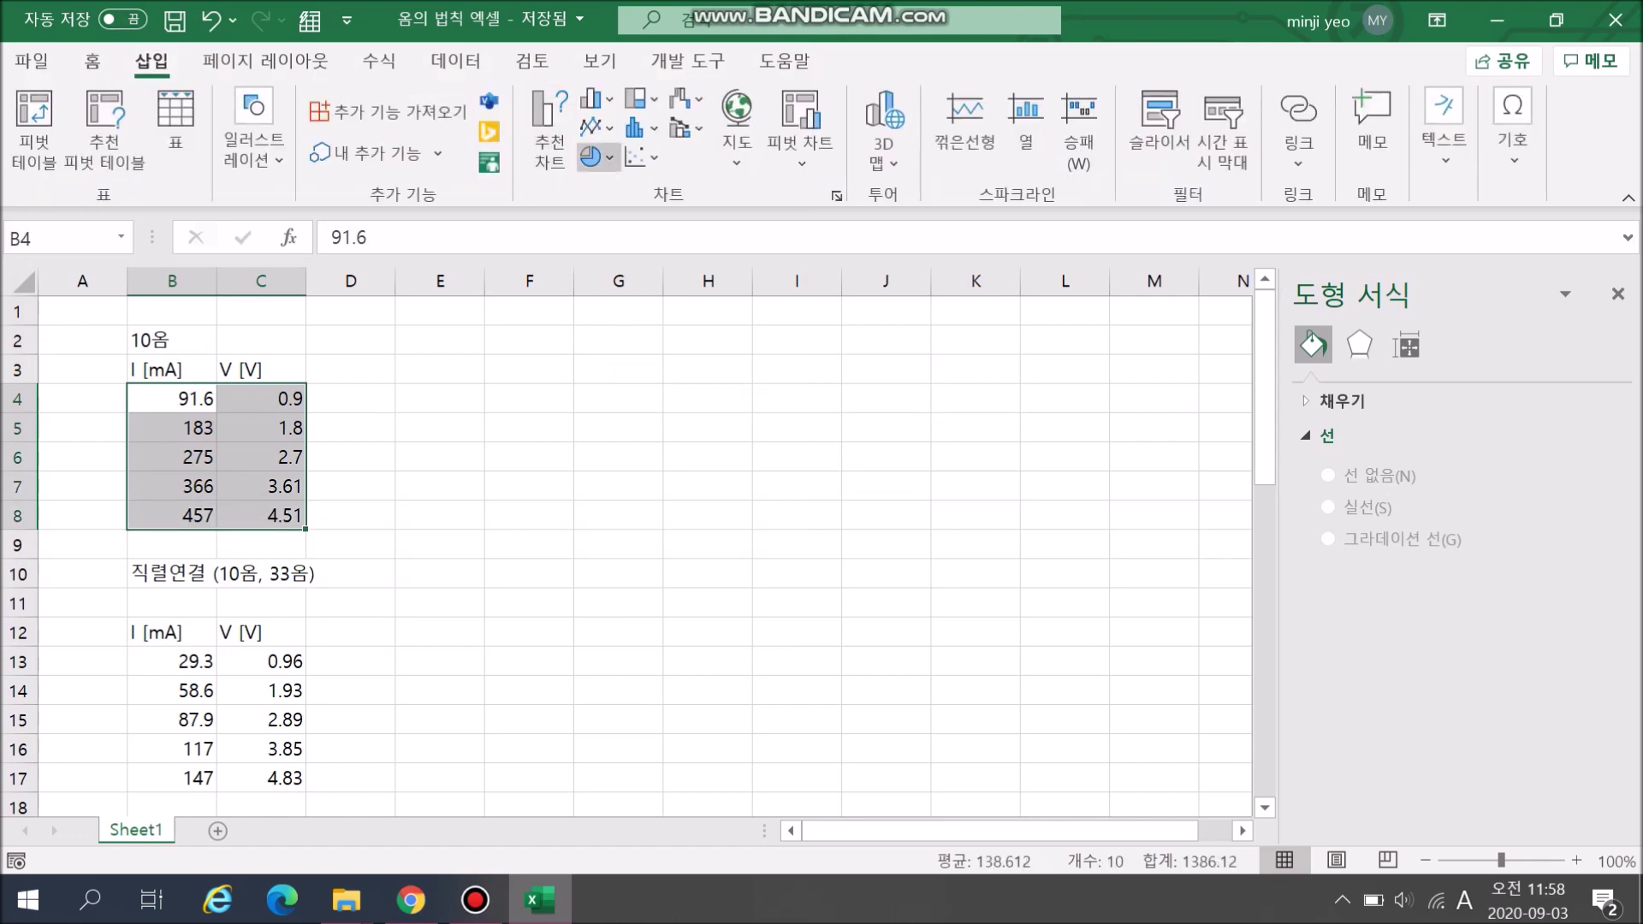
{"action": "left_click", "coordinate": [643, 157]}
{"action": "left_click", "coordinate": [730, 248]}
{"action": "left_click", "coordinate": [644, 404]}
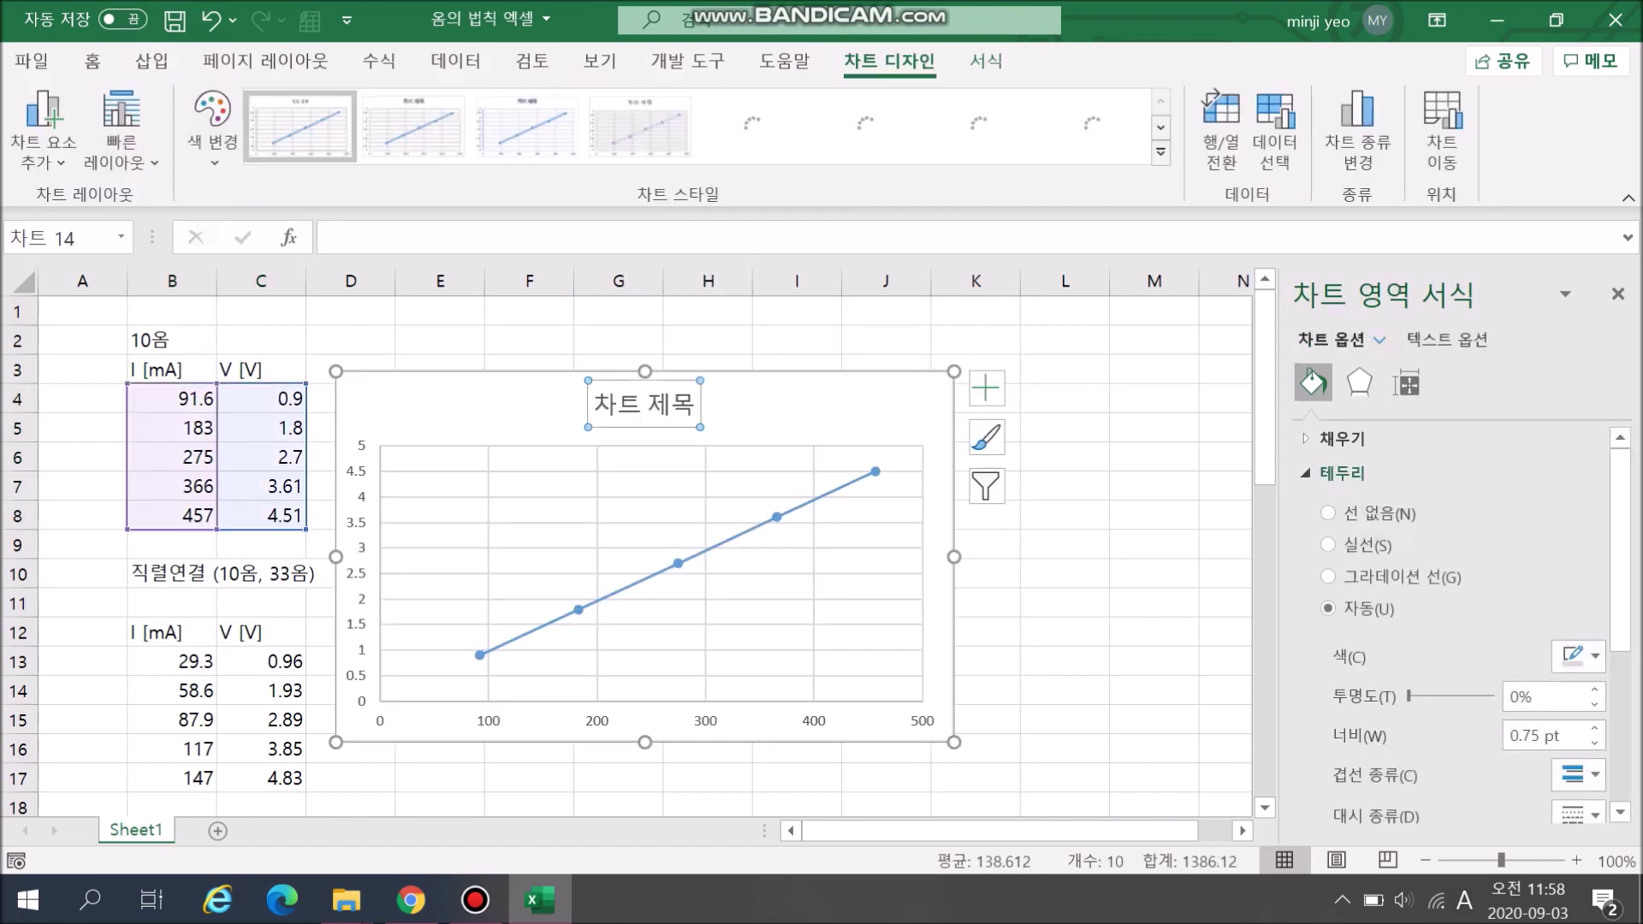
{"action": "key", "text": "Delete"}
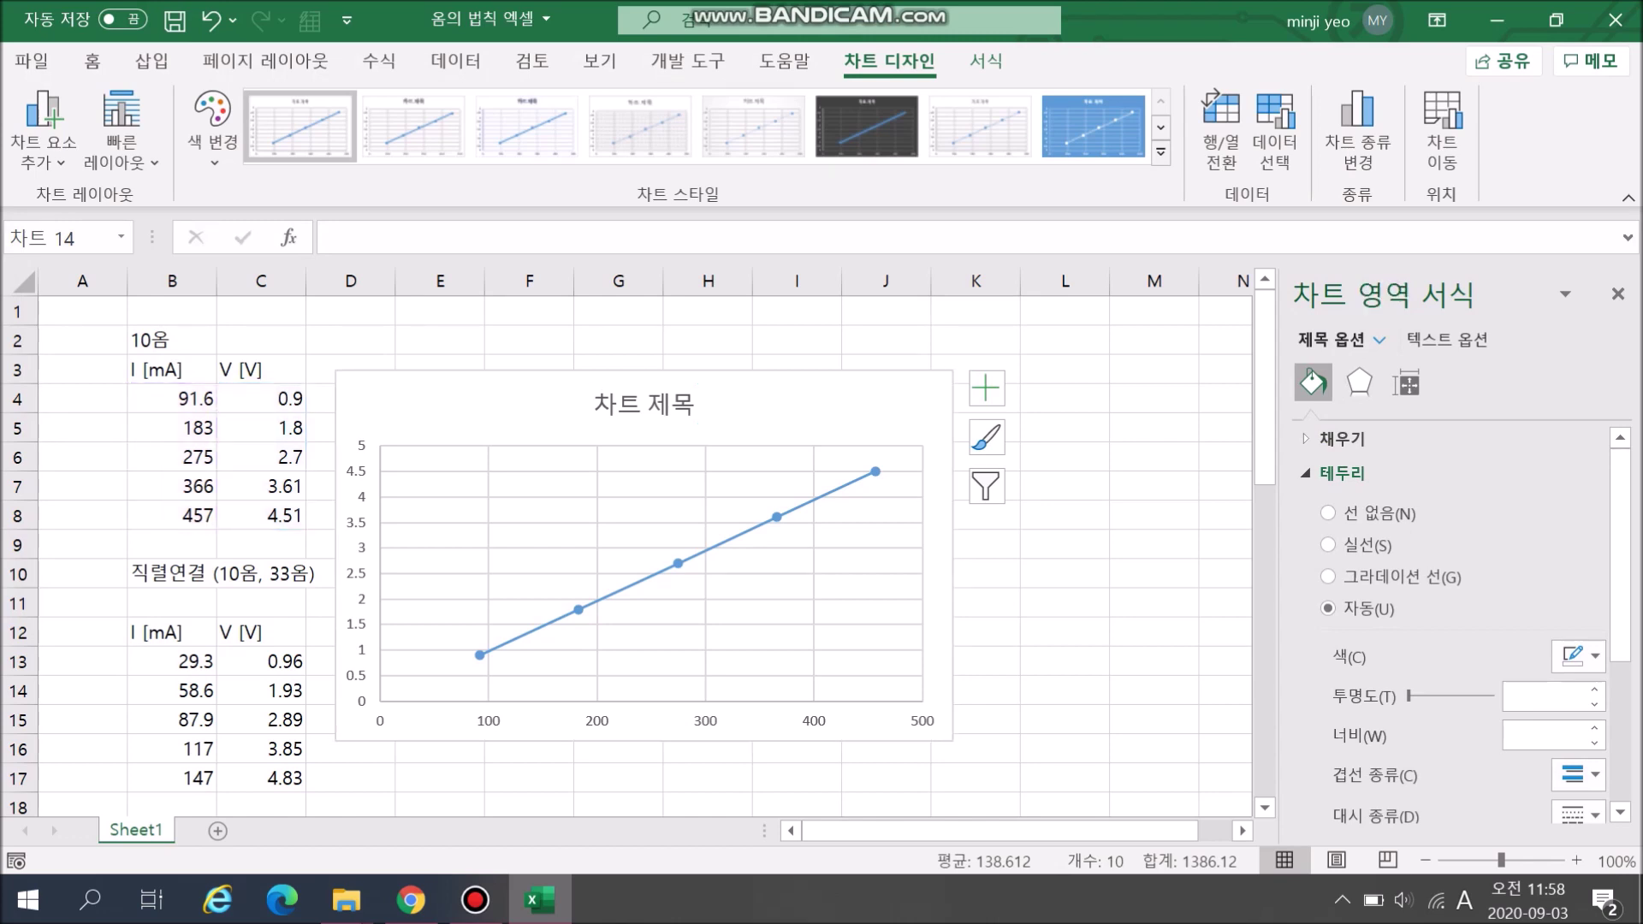
- Add a trendline and axis titles to the 10-ohm chart, naming the vertical axis V [V] and the horizontal axis I [mA]
{"action": "left_click", "coordinate": [986, 388]}
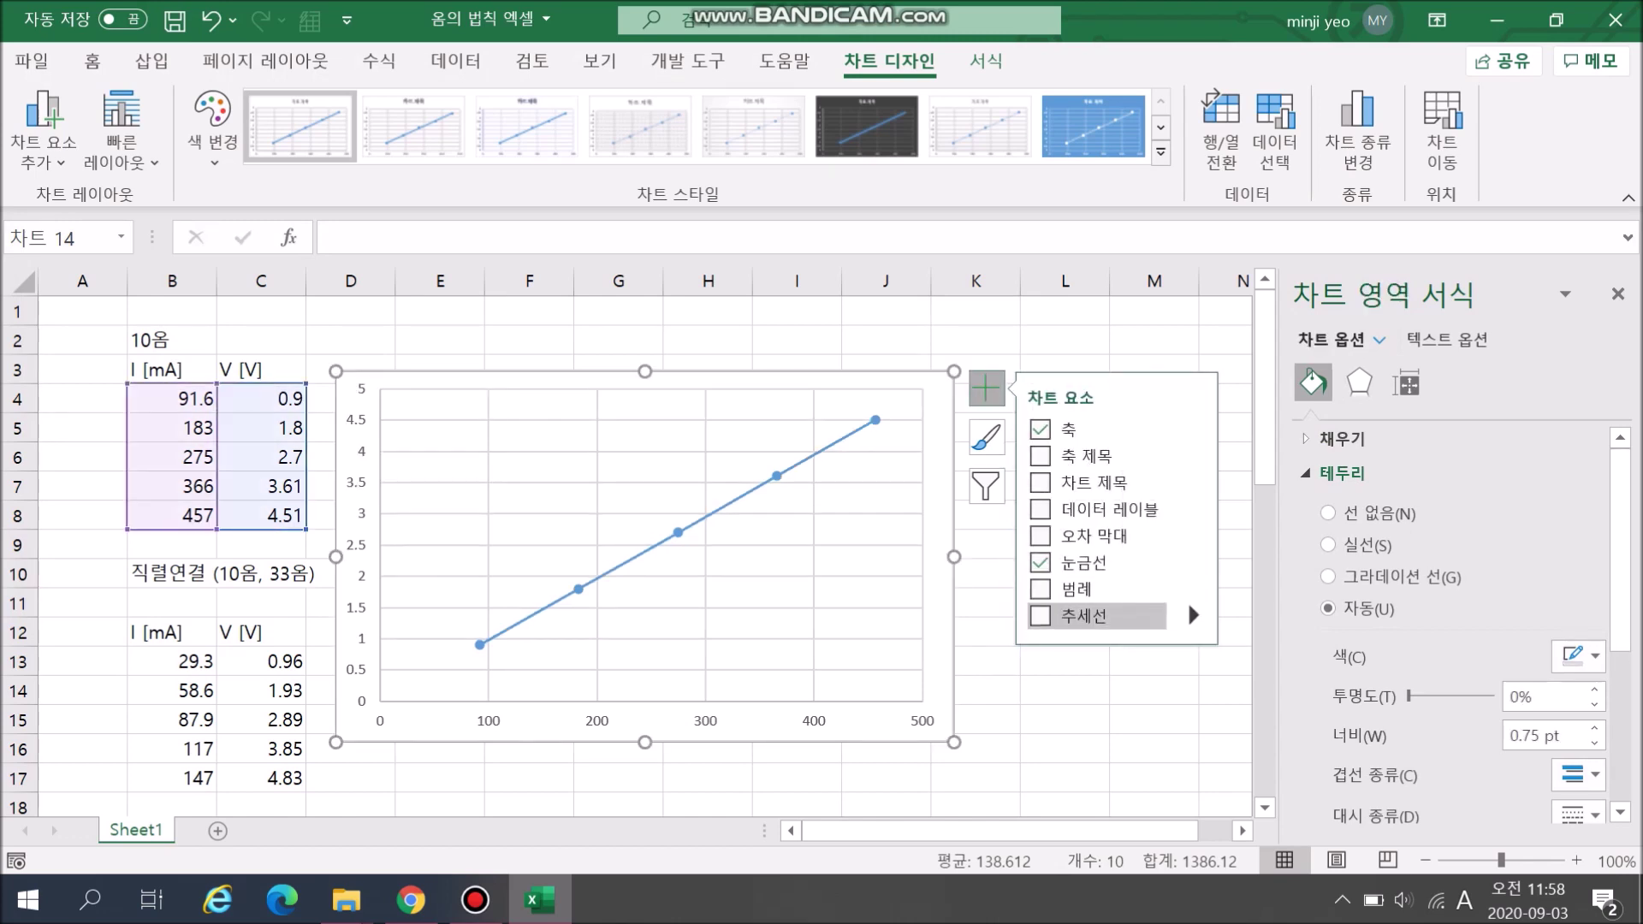
{"action": "left_click", "coordinate": [1041, 456]}
{"action": "left_click_drag", "start_coordinate": [372, 495], "coordinate": [372, 552]}
{"action": "key", "text": "BackSpace"}
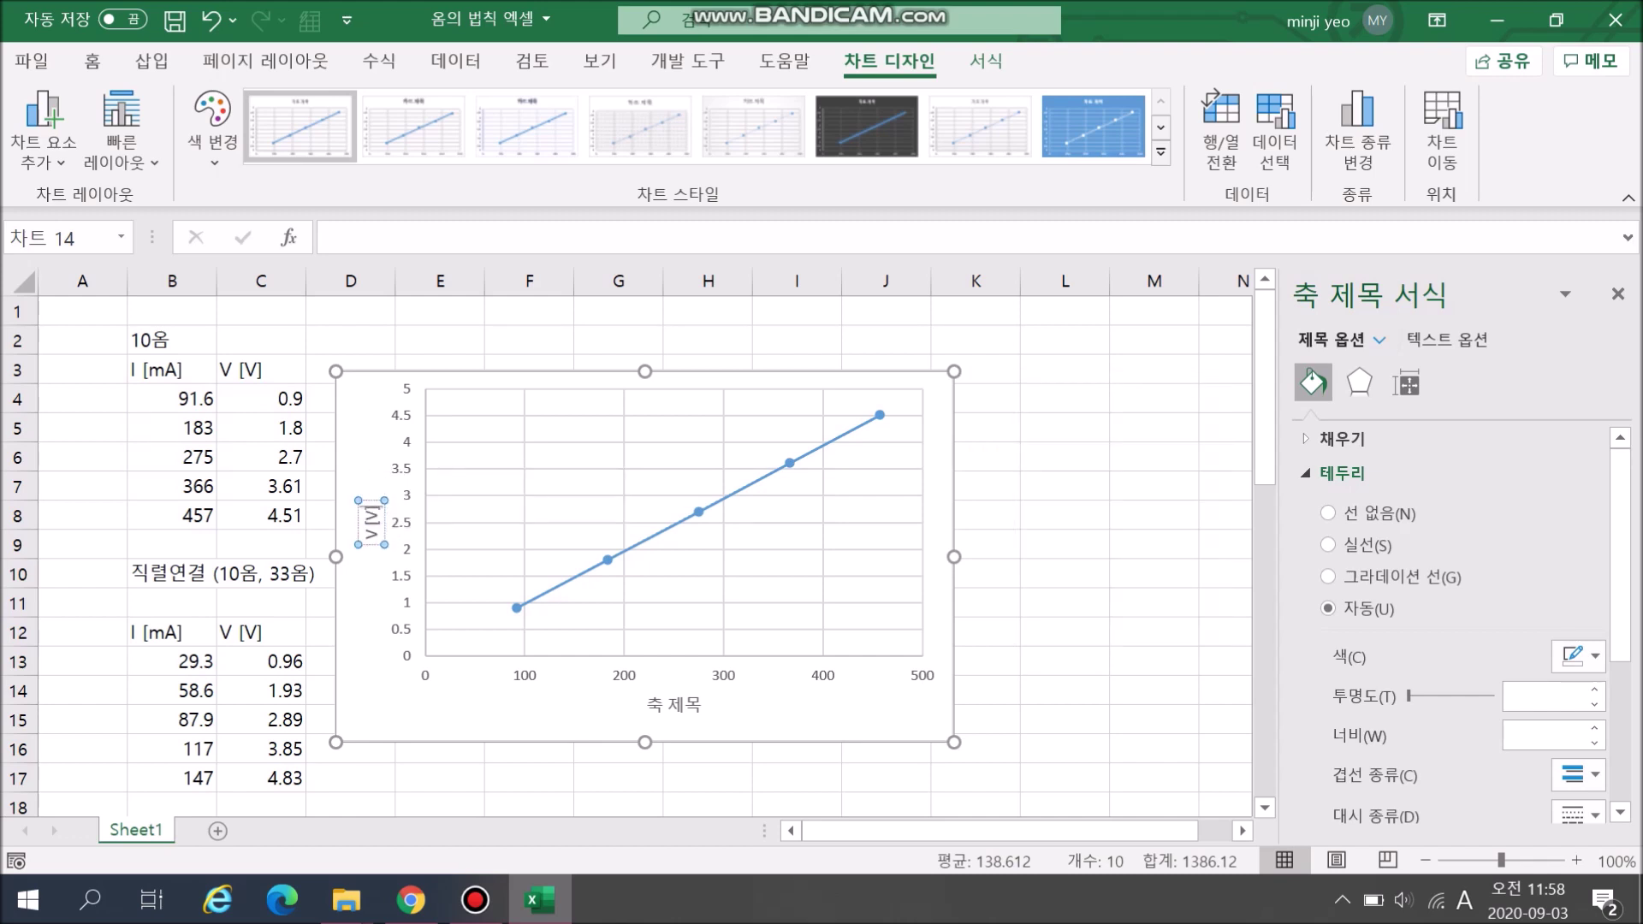
{"action": "left_click", "coordinate": [670, 705]}
{"action": "left_click", "coordinate": [670, 704]}
{"action": "key", "text": "BackSpace"}
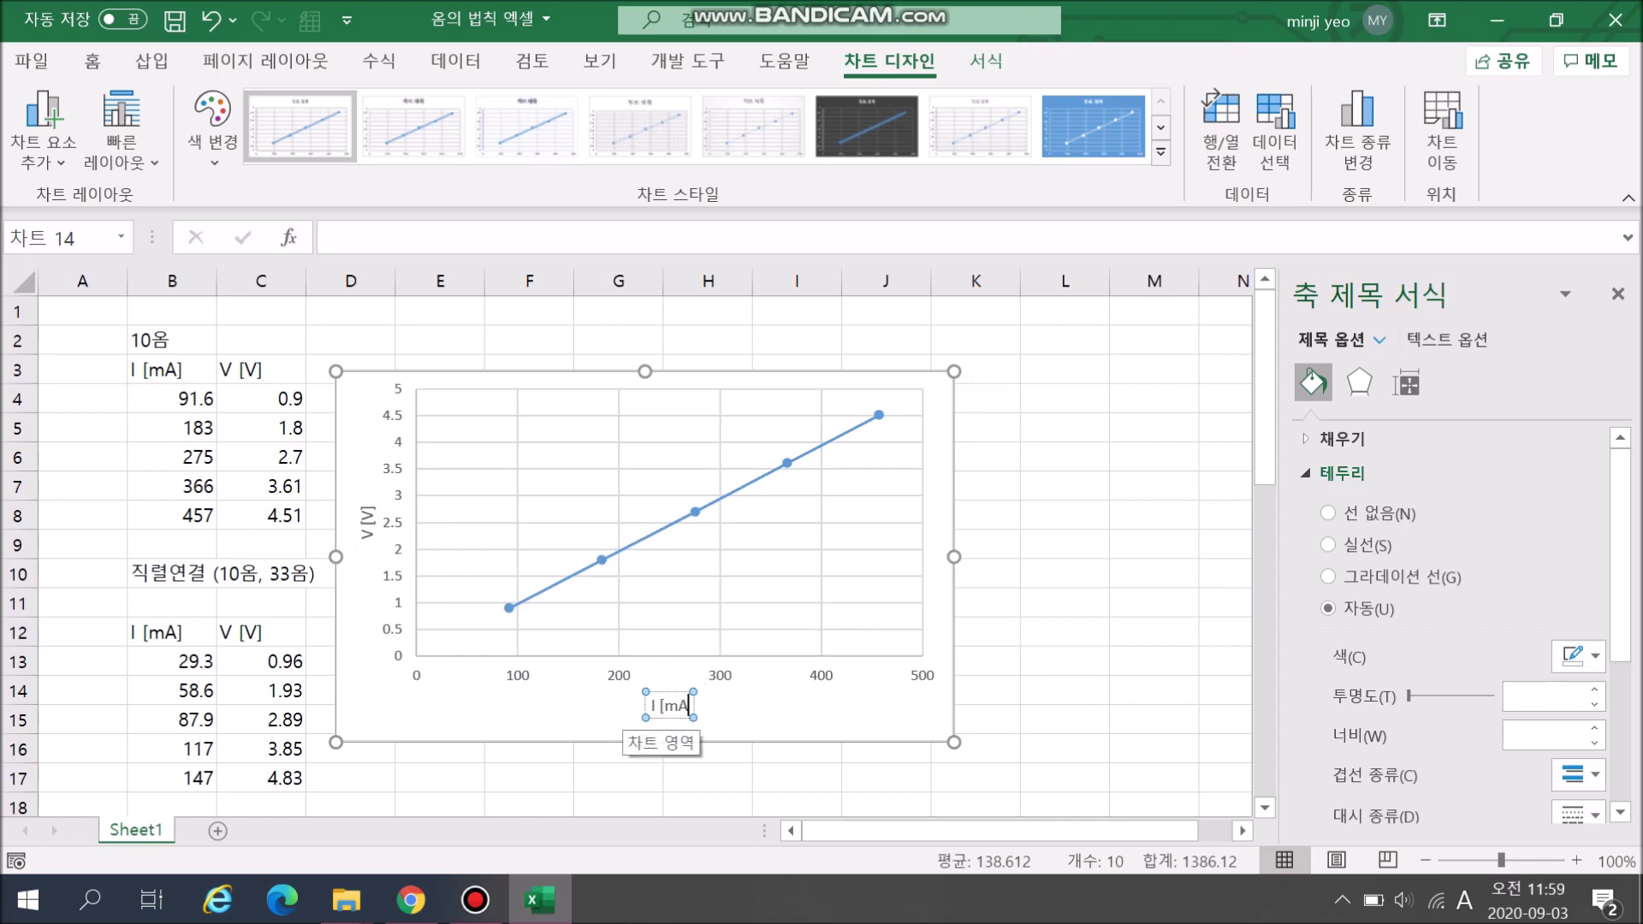
- Set the 10-ohm chart's trendline intercept to 0.0 and display its equation on the chart
{"action": "left_click", "coordinate": [715, 502]}
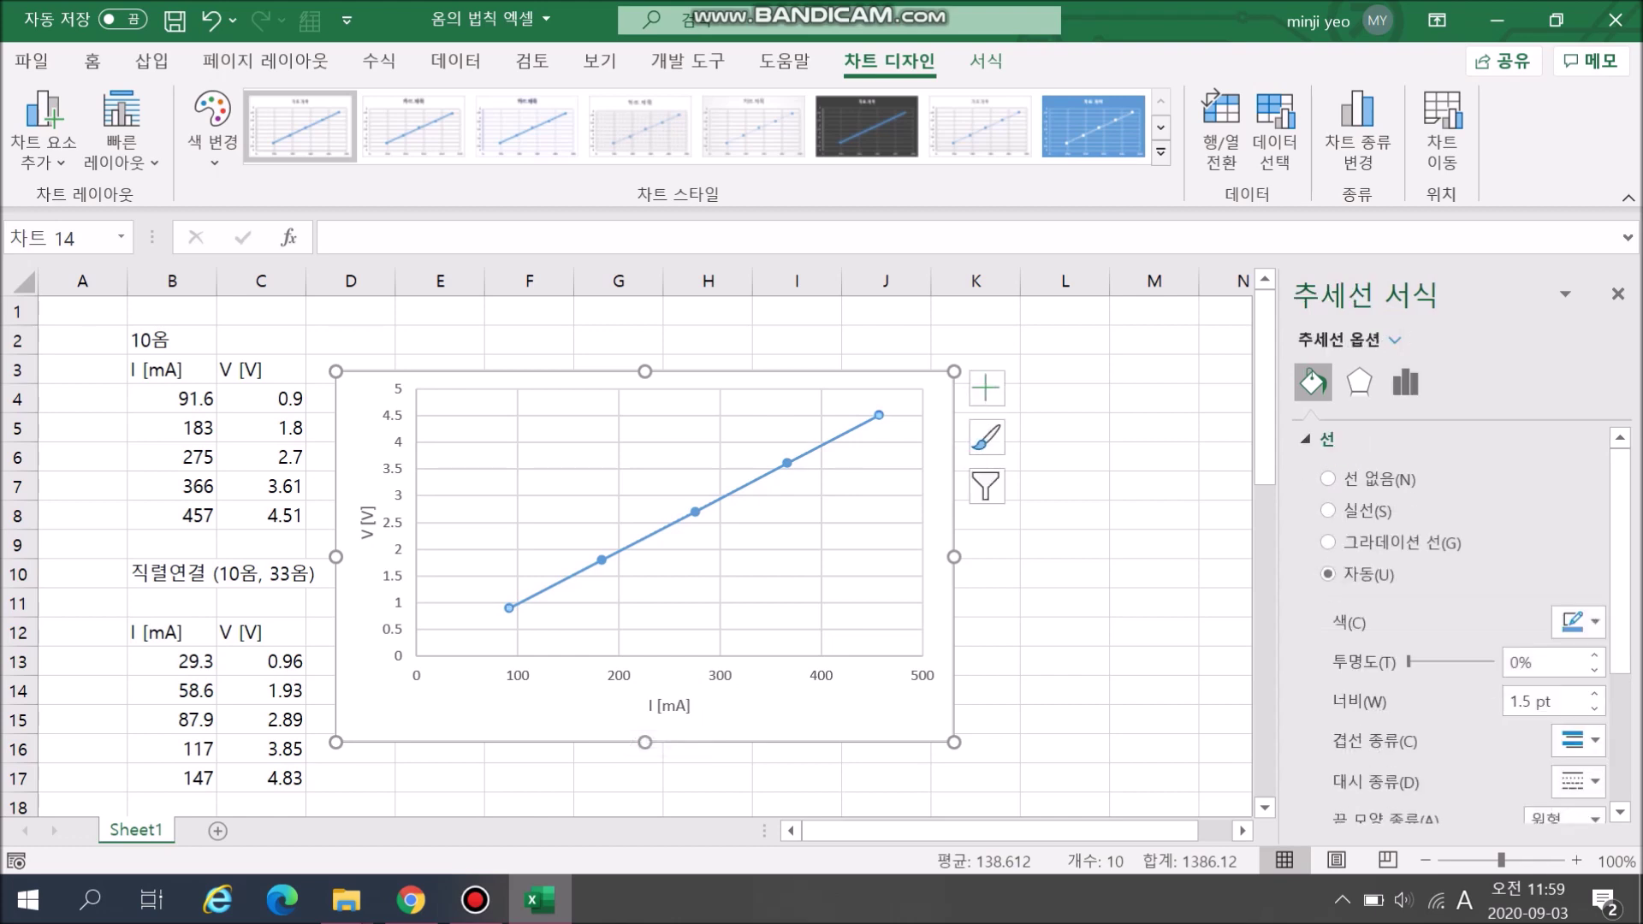
{"action": "right_click", "coordinate": [714, 501]}
{"action": "left_click", "coordinate": [804, 718]}
{"action": "scroll", "coordinate": [1455, 616], "scroll_direction": "down", "scroll_amount": 5}
{"action": "left_click", "coordinate": [1328, 726]}
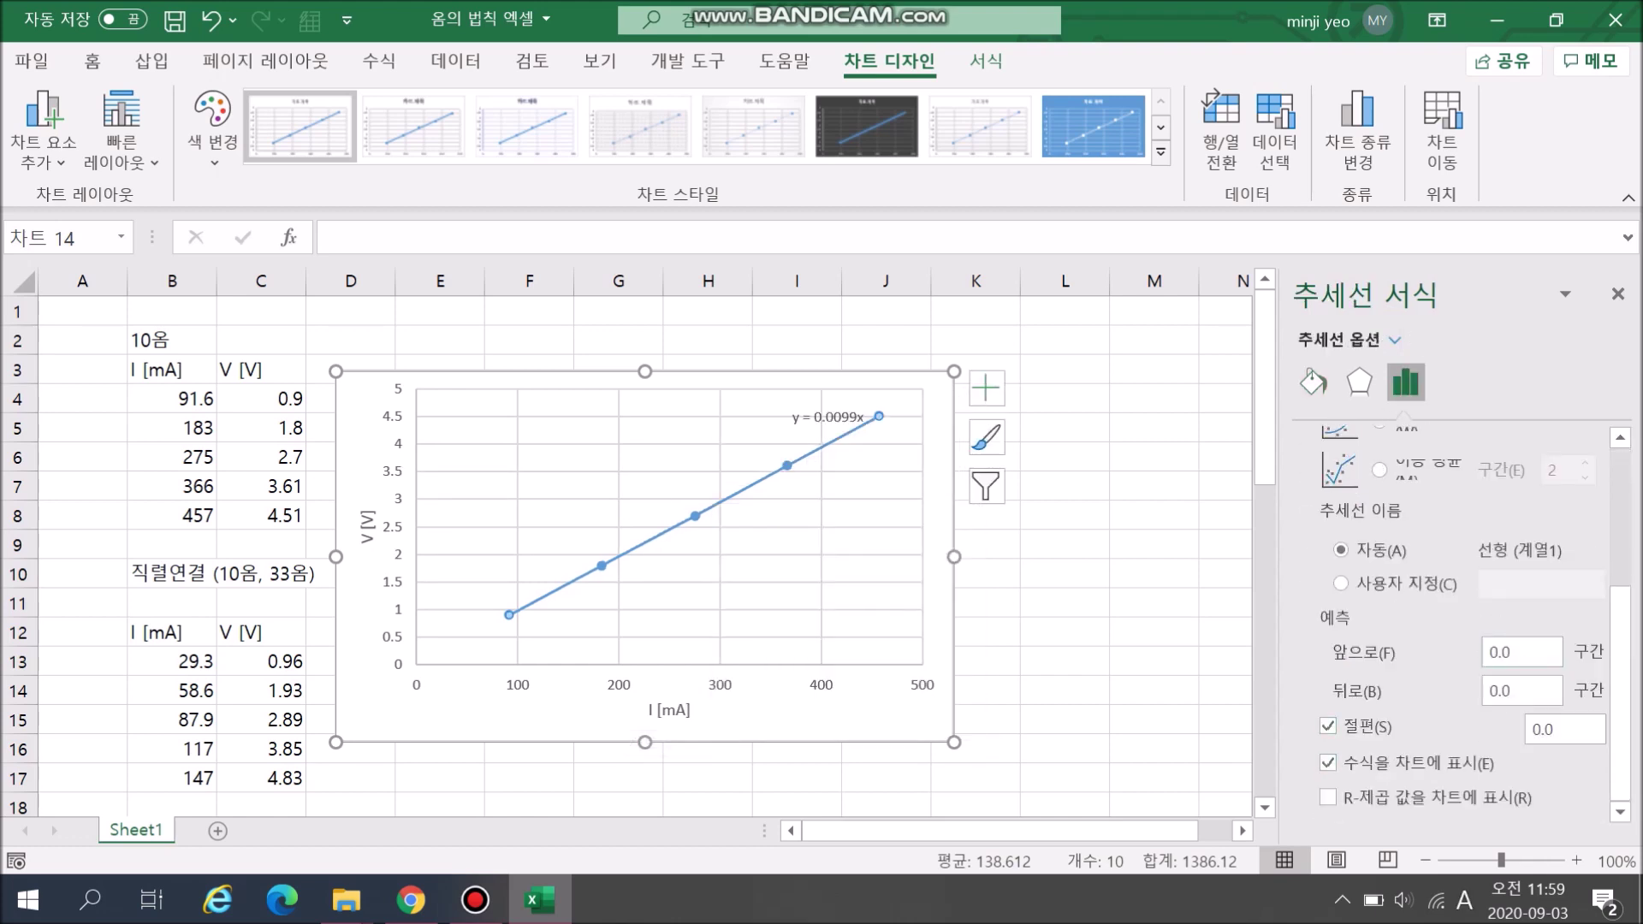
- Shrink the 10-ohm chart and place it beside its data table, across columns E to I above row 9
{"action": "left_click_drag", "start_coordinate": [954, 742], "coordinate": [829, 517]}
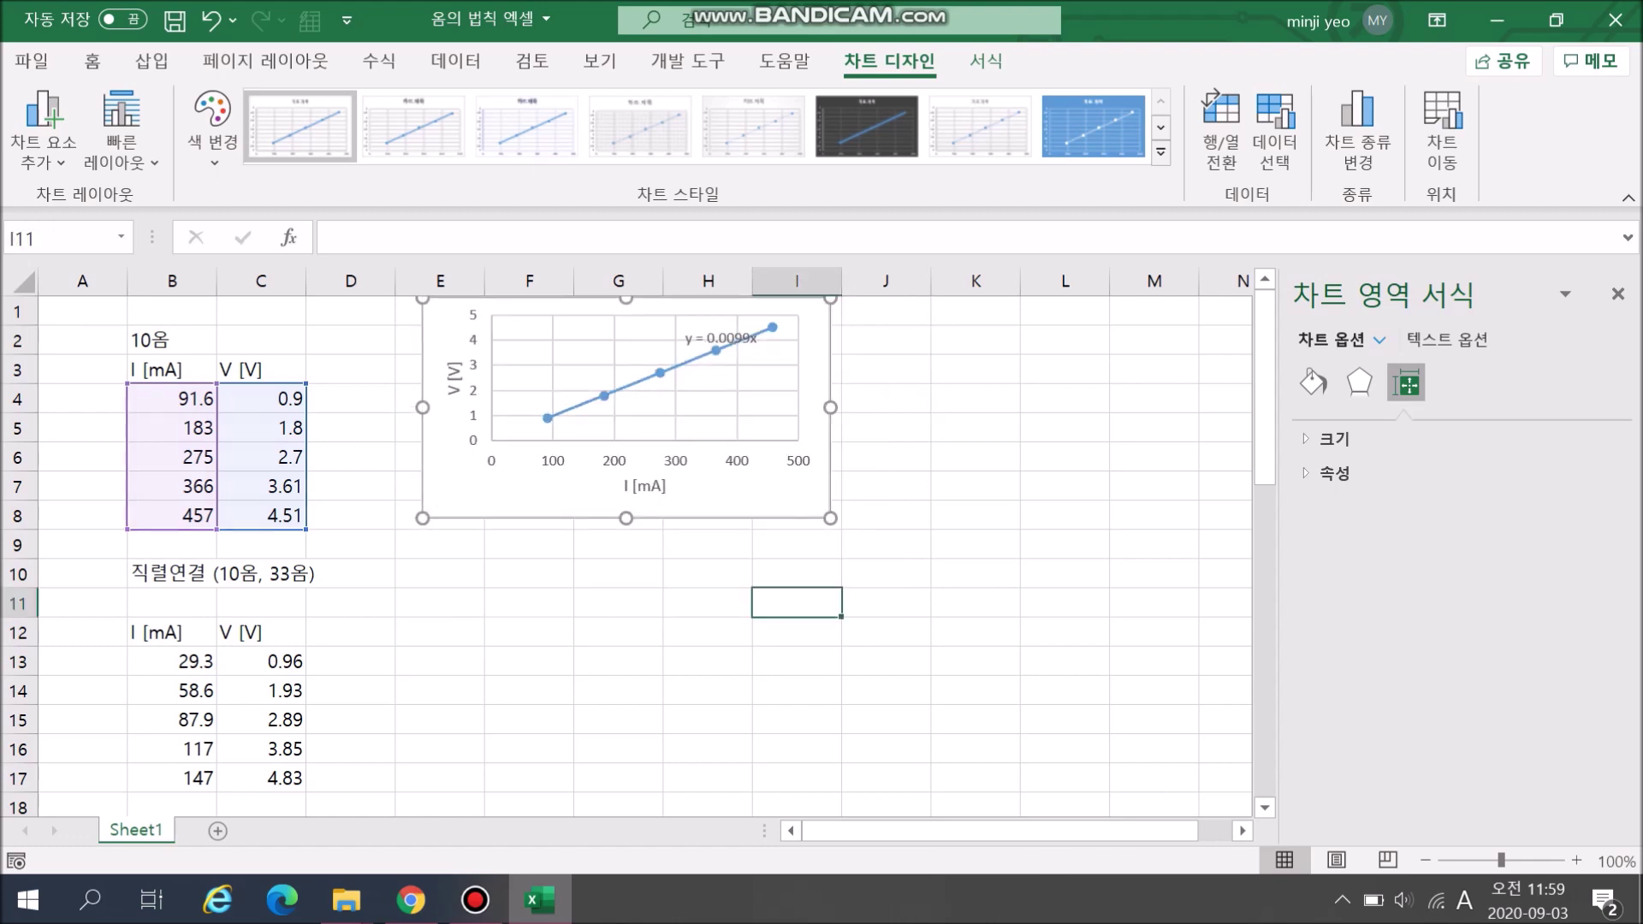
{"action": "left_click", "coordinate": [797, 603]}
- Insert a scatter chart with smooth lines and markers from the series-connection data in B13:C17 and delete its chart title
{"action": "scroll", "coordinate": [797, 603], "scroll_direction": "down", "scroll_amount": 4}
{"action": "scroll", "coordinate": [626, 556], "scroll_direction": "up", "scroll_amount": 2}
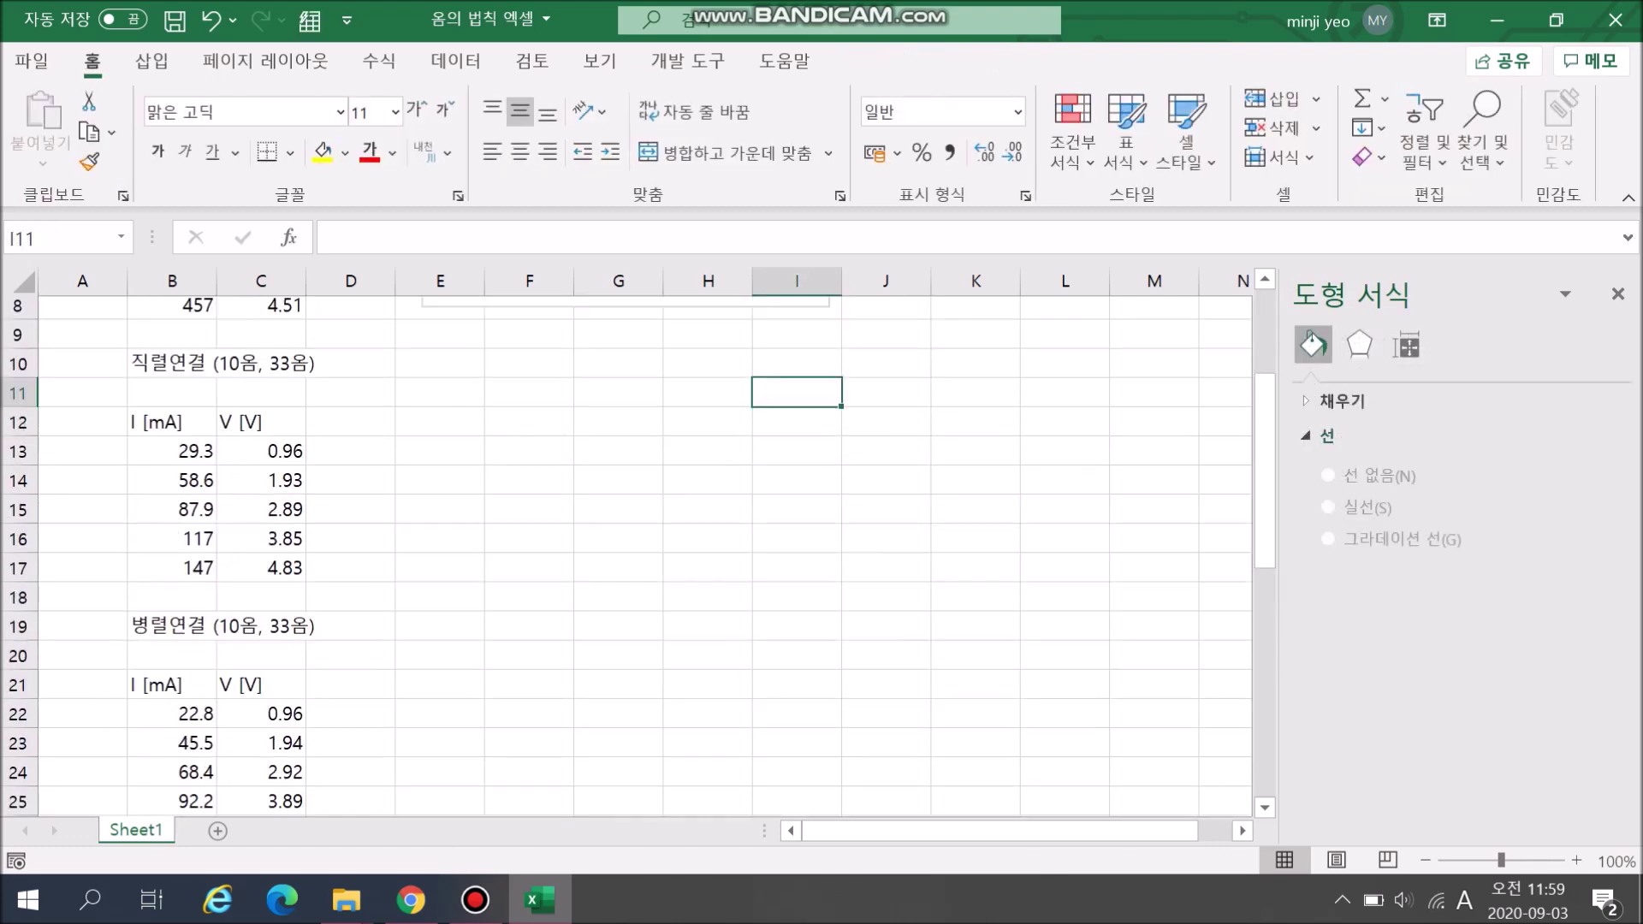
{"action": "left_click_drag", "start_coordinate": [175, 486], "coordinate": [263, 603]}
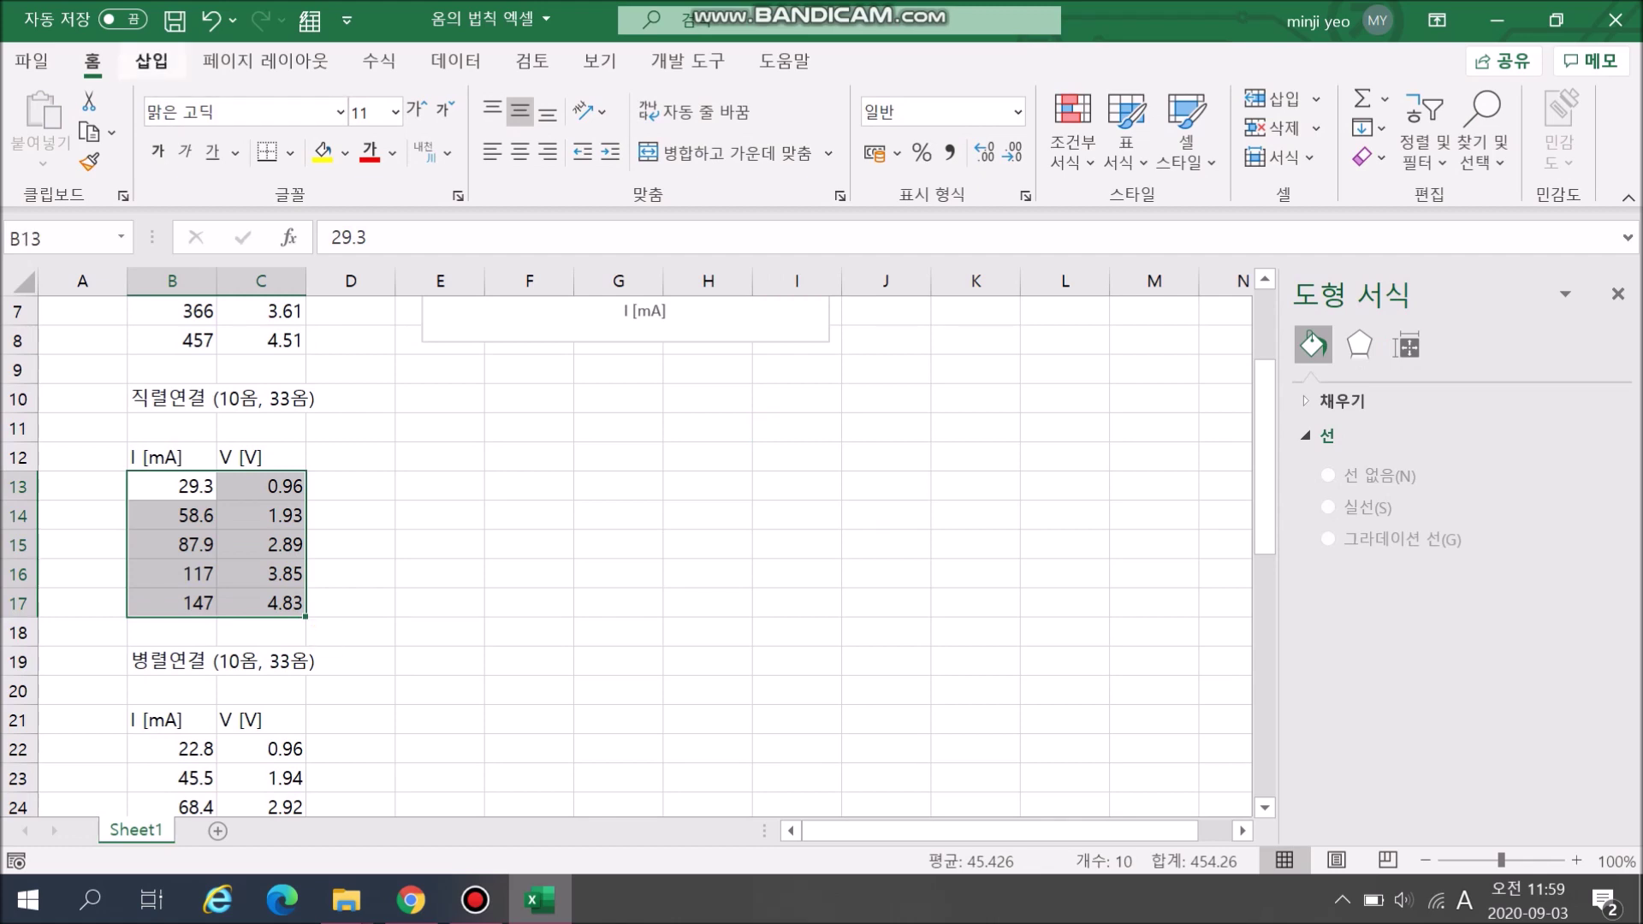
{"action": "left_click", "coordinate": [151, 62]}
{"action": "left_click", "coordinate": [637, 156]}
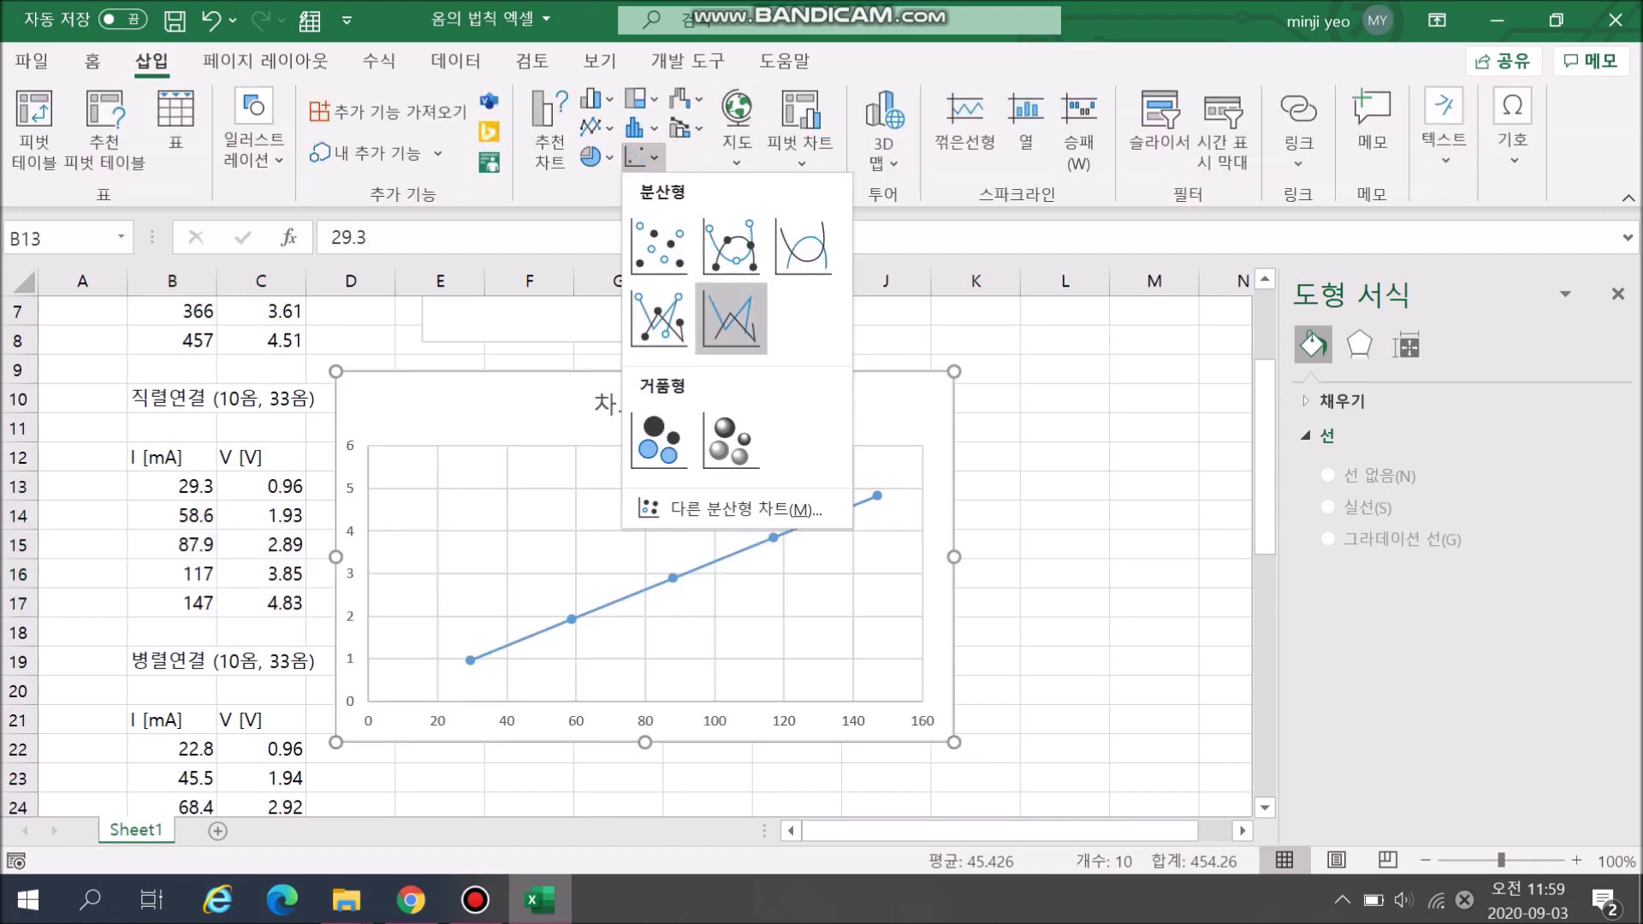
{"action": "left_click", "coordinate": [730, 248]}
{"action": "left_click", "coordinate": [692, 405]}
{"action": "left_click", "coordinate": [692, 405]}
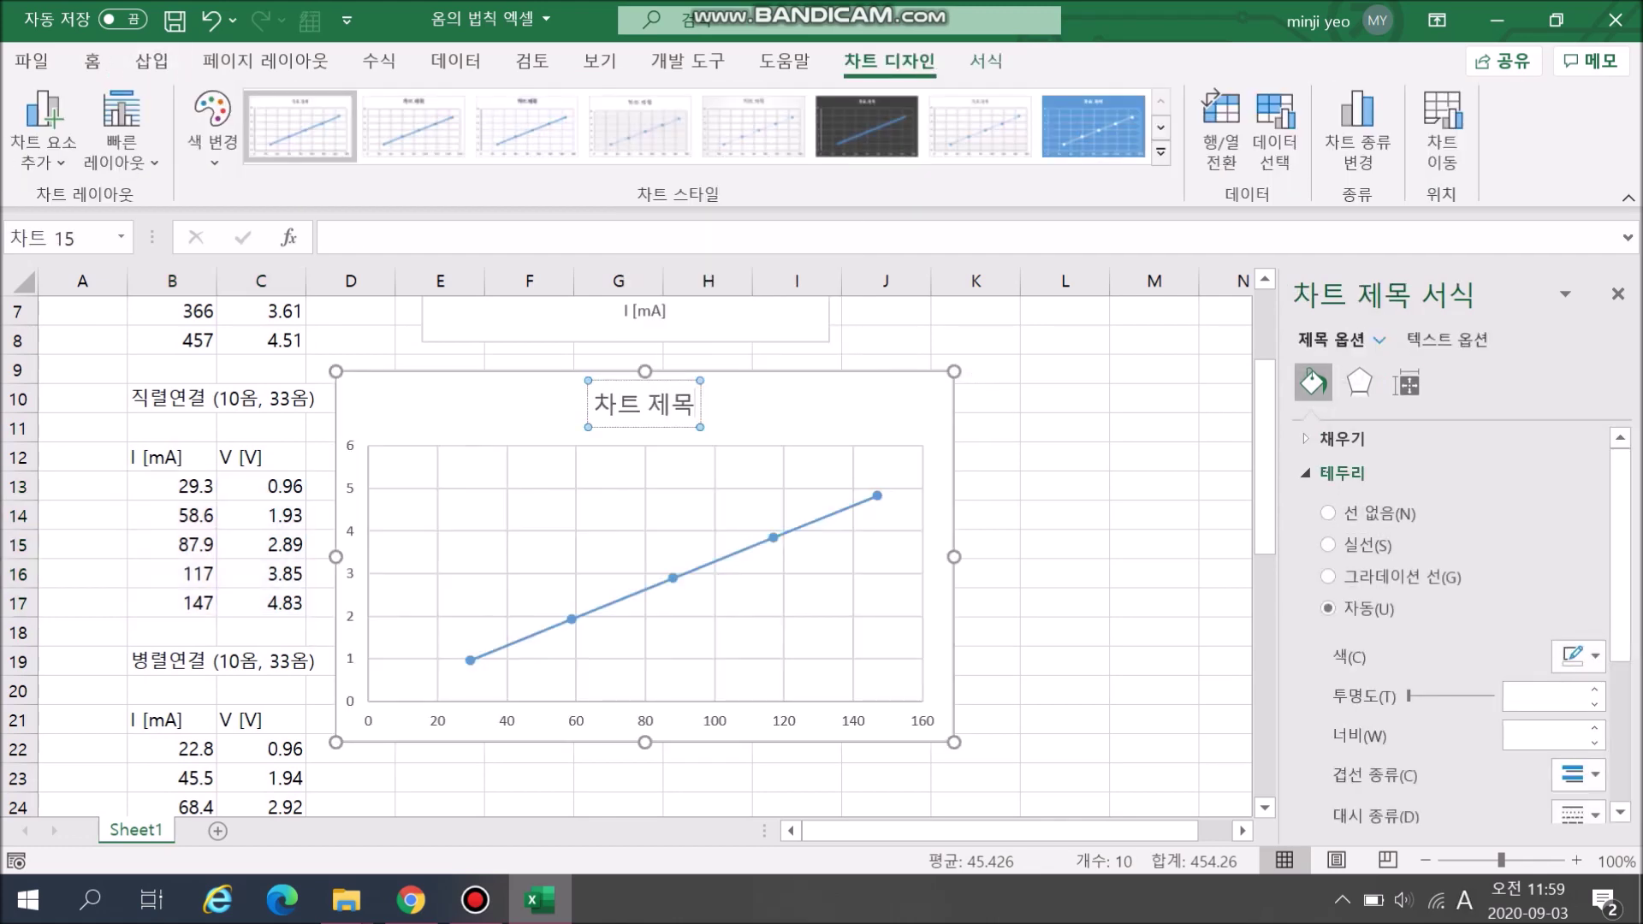
{"action": "key", "text": "Delete"}
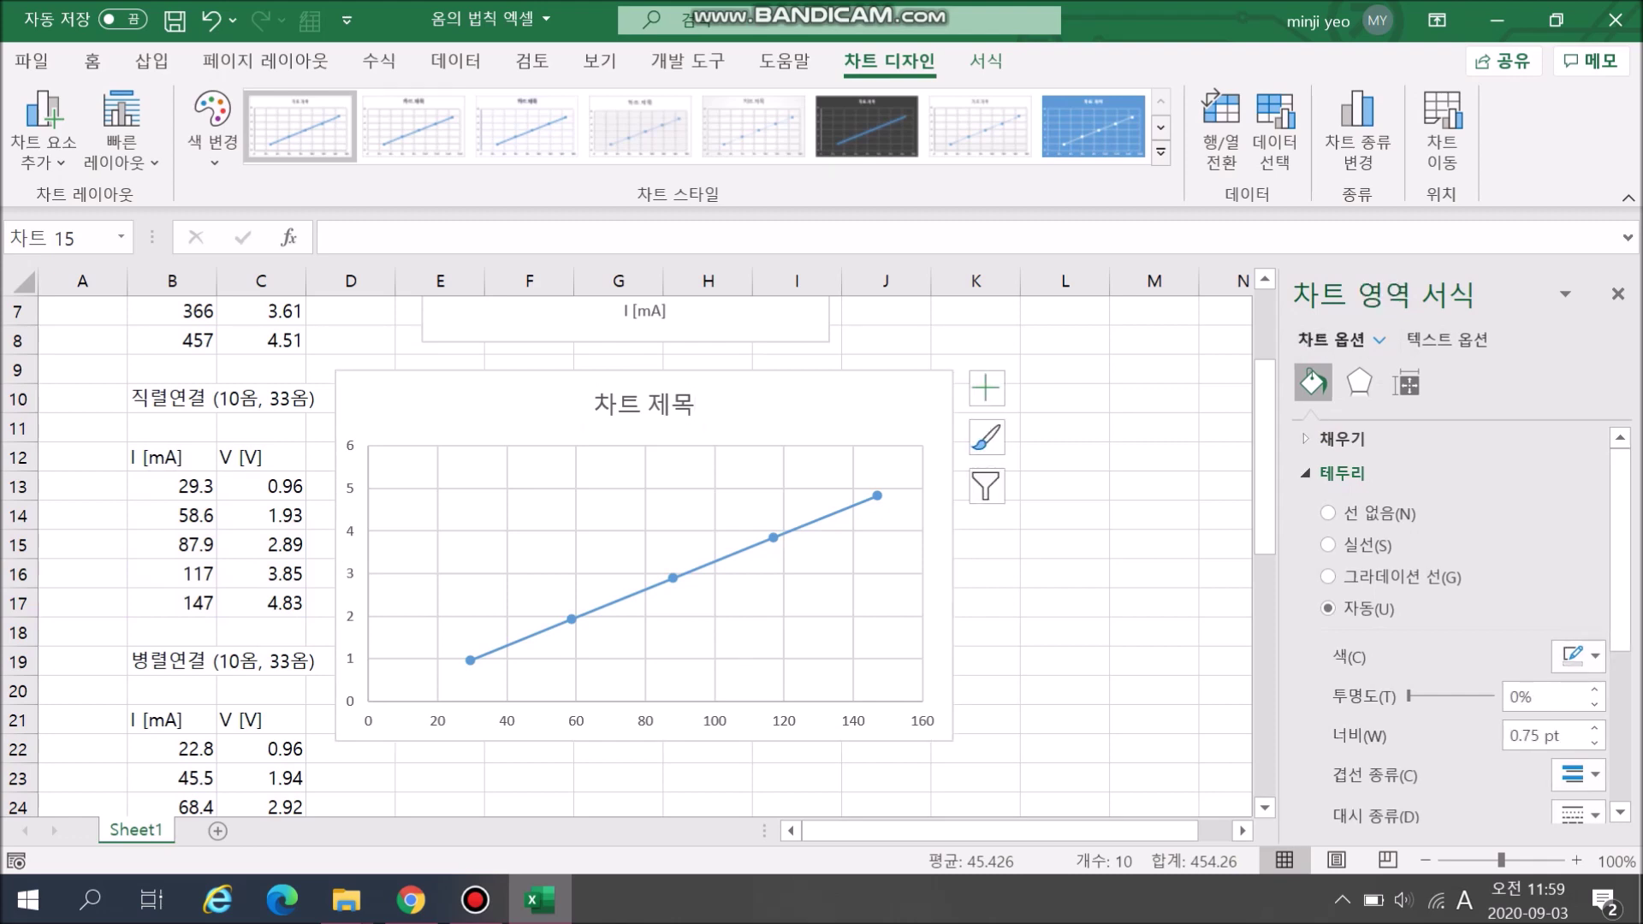
- Add a trendline and axis titles to the series-connection chart, naming the horizontal axis I [mA] and the vertical axis V [V]
{"action": "left_click", "coordinate": [985, 387]}
{"action": "left_click", "coordinate": [1188, 609]}
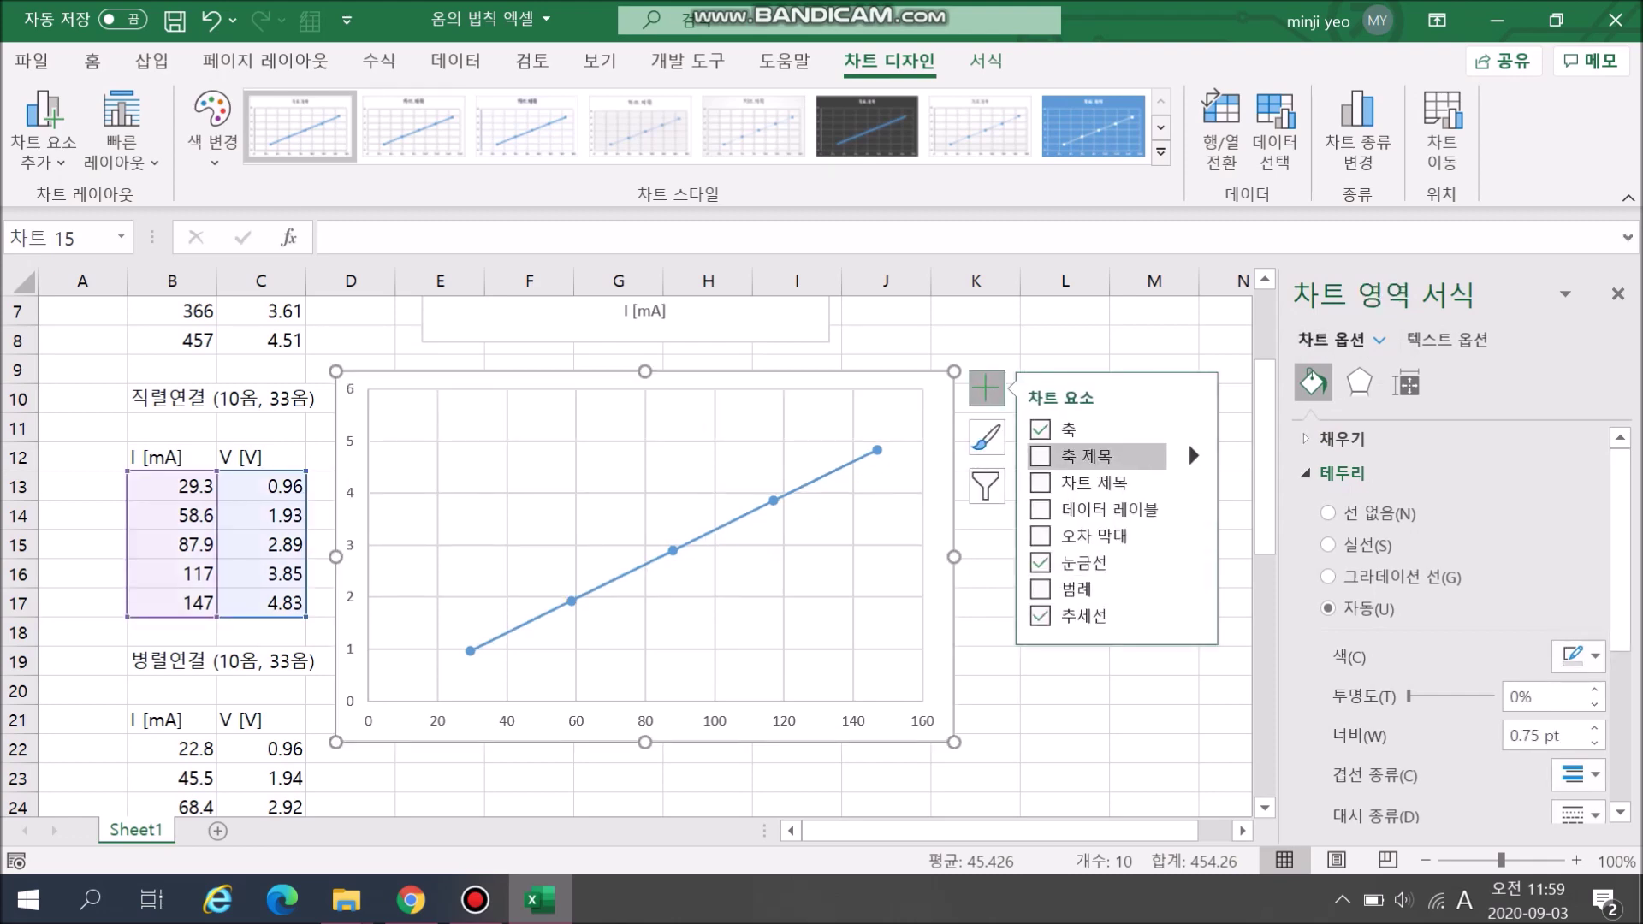
{"action": "left_click", "coordinate": [1188, 453]}
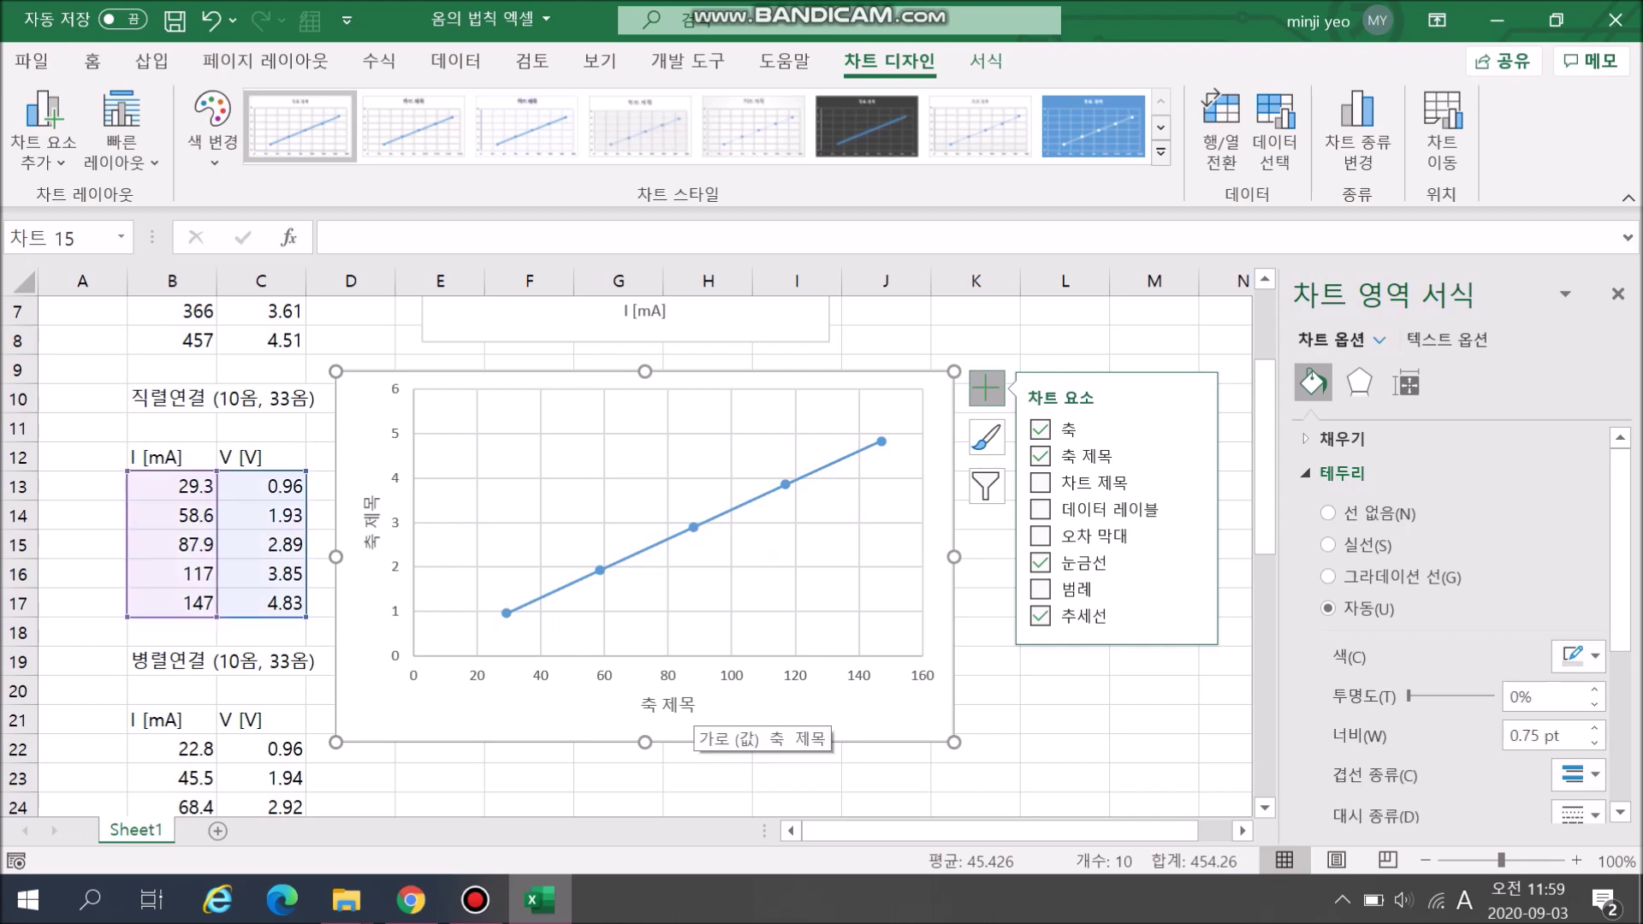
{"action": "left_click", "coordinate": [692, 706]}
{"action": "left_click_drag", "start_coordinate": [694, 706], "coordinate": [600, 716]}
{"action": "key", "text": "BackSpace"}
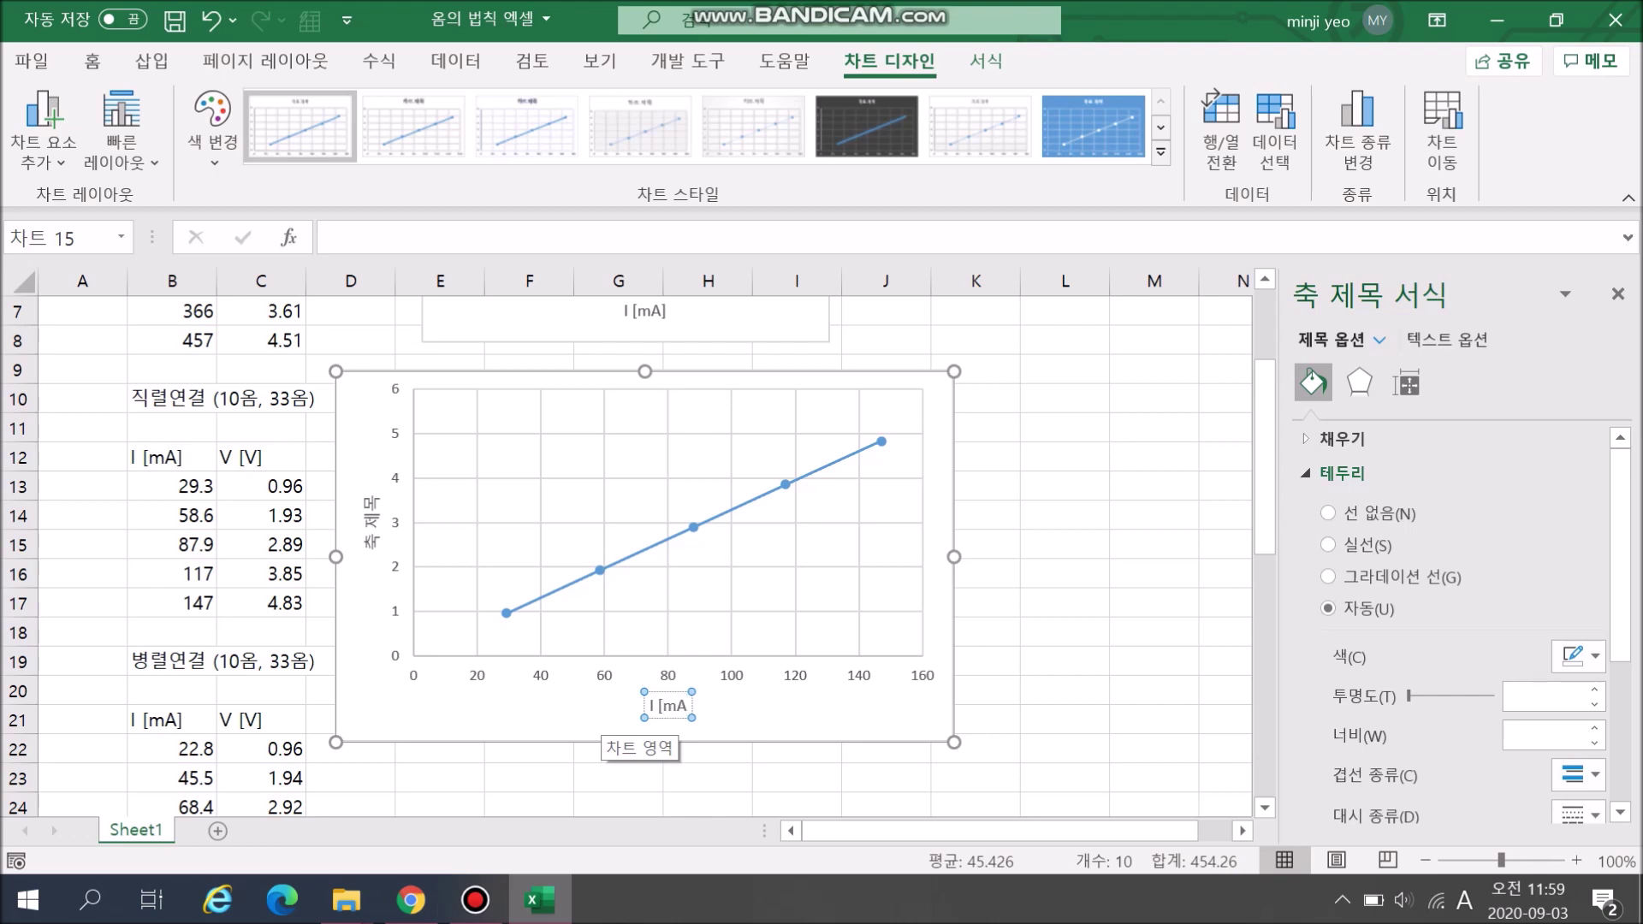
{"action": "left_click", "coordinate": [372, 517]}
{"action": "left_click_drag", "start_coordinate": [372, 500], "coordinate": [368, 558]}
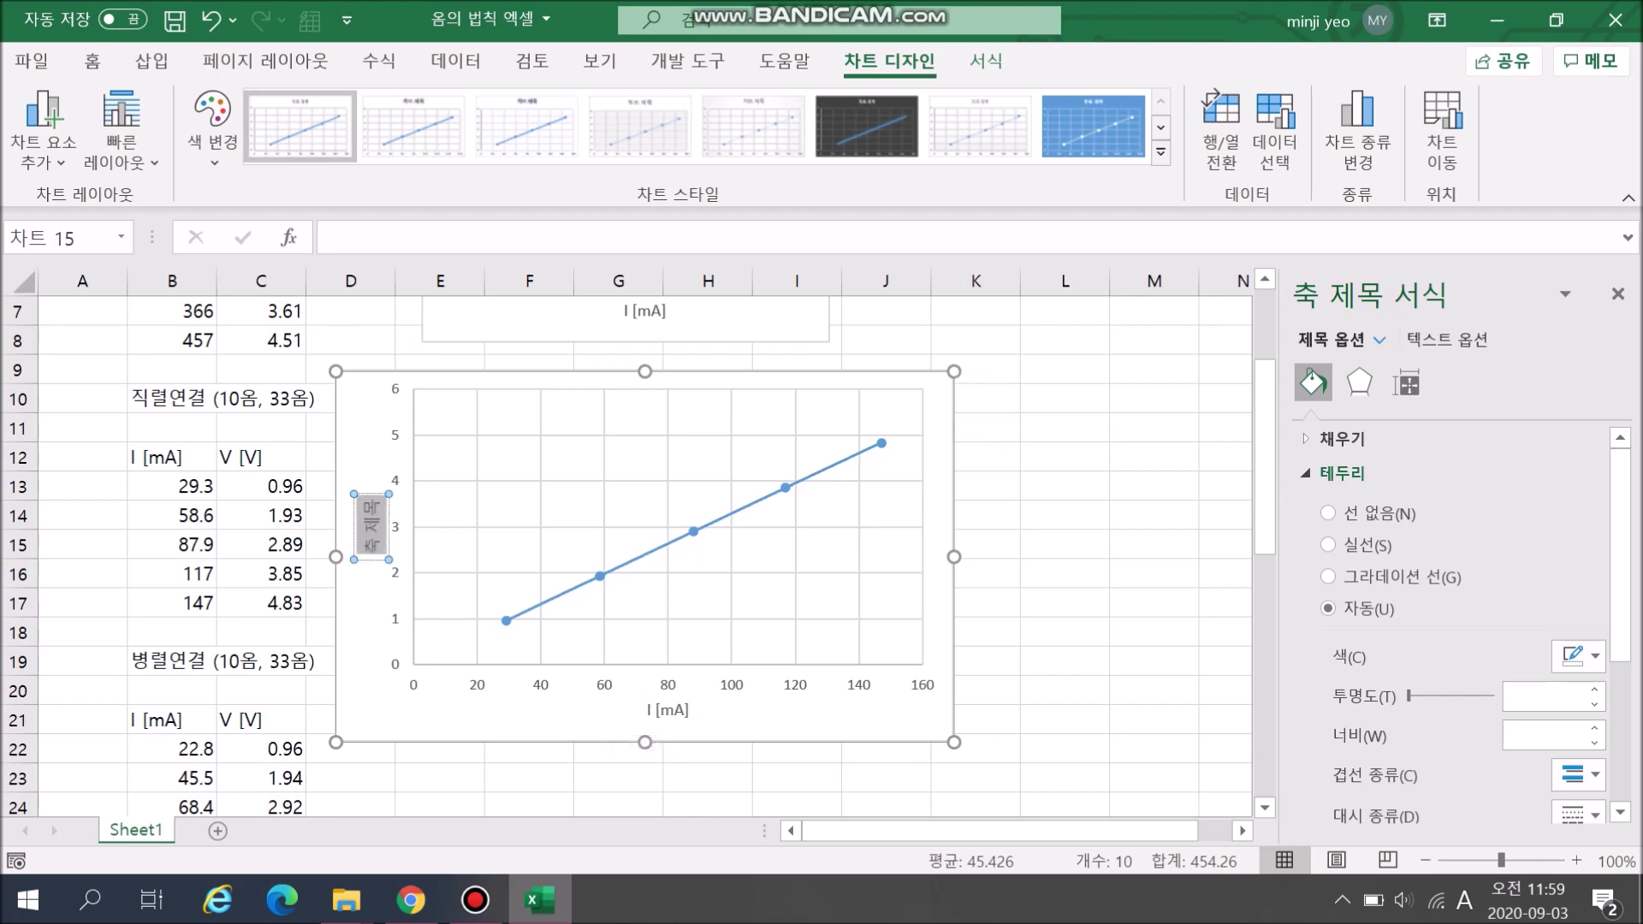
{"action": "key", "text": "BackSpace"}
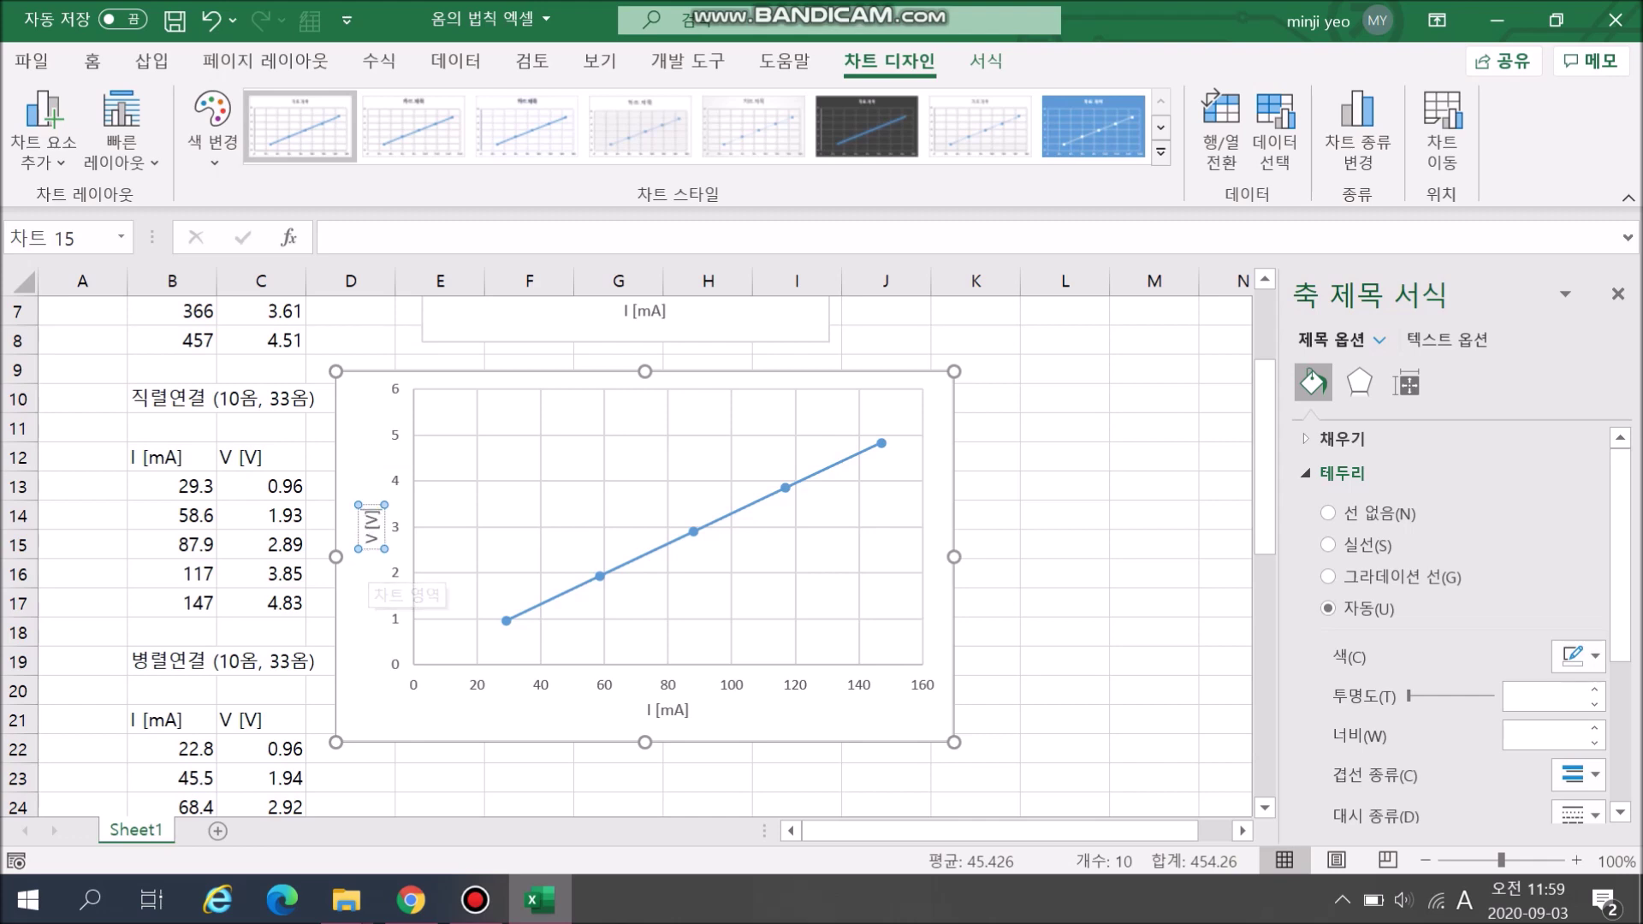
- Set the series-connection chart's trendline intercept to 0.0 and display its equation on the chart
{"action": "left_click", "coordinate": [751, 502]}
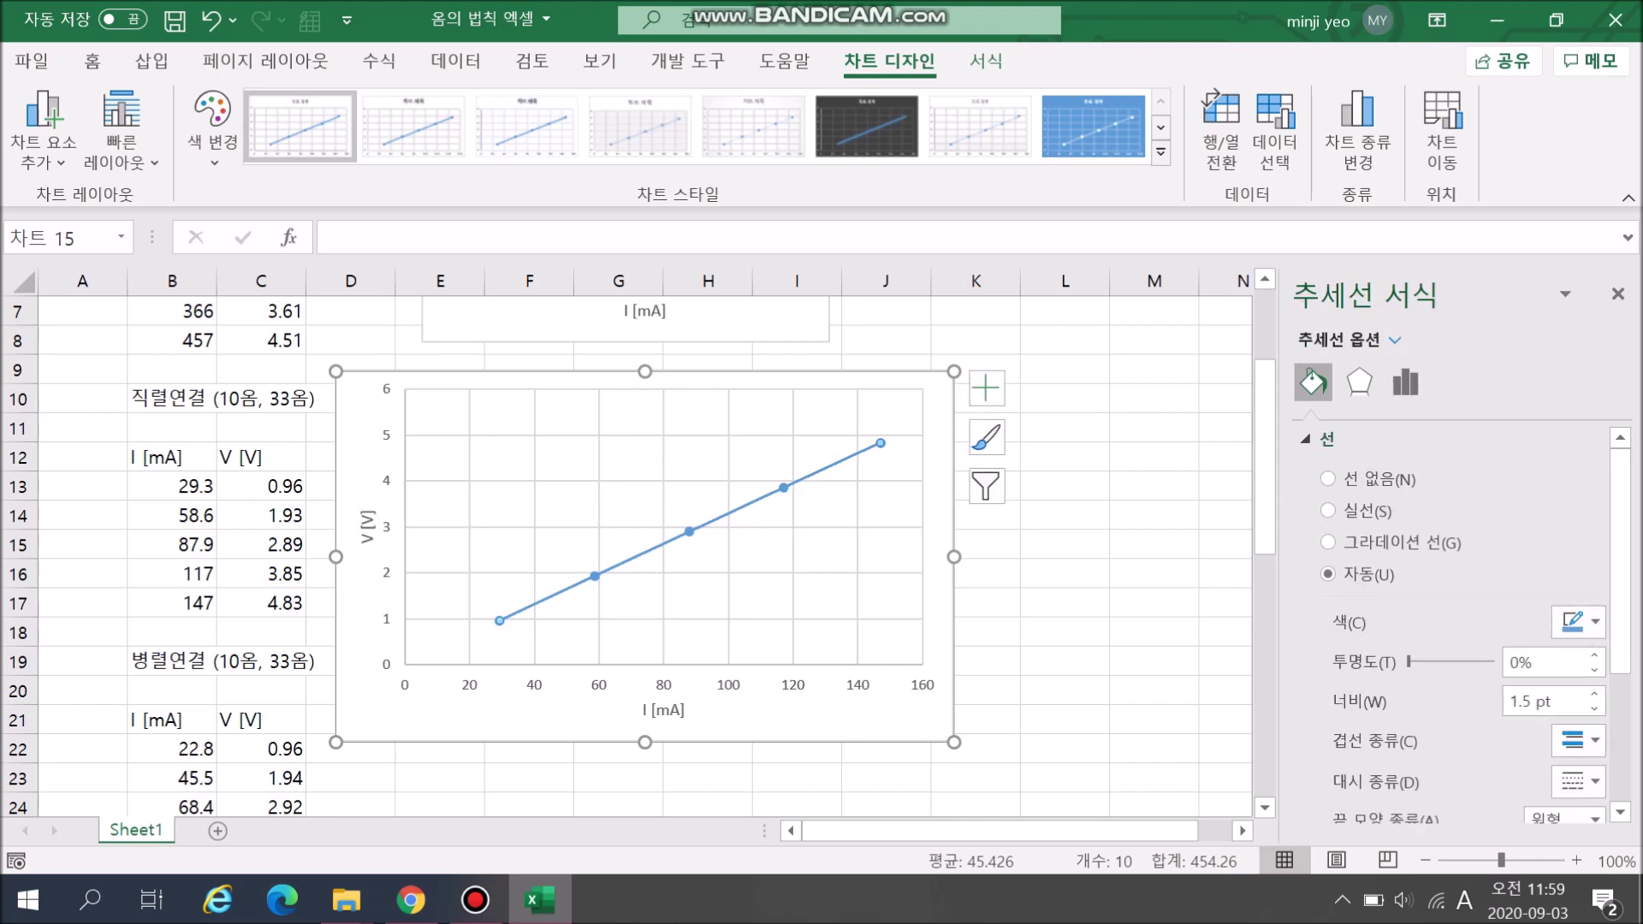
{"action": "right_click", "coordinate": [752, 502]}
{"action": "left_click", "coordinate": [813, 719]}
{"action": "scroll", "coordinate": [1452, 625], "scroll_direction": "down", "scroll_amount": 3}
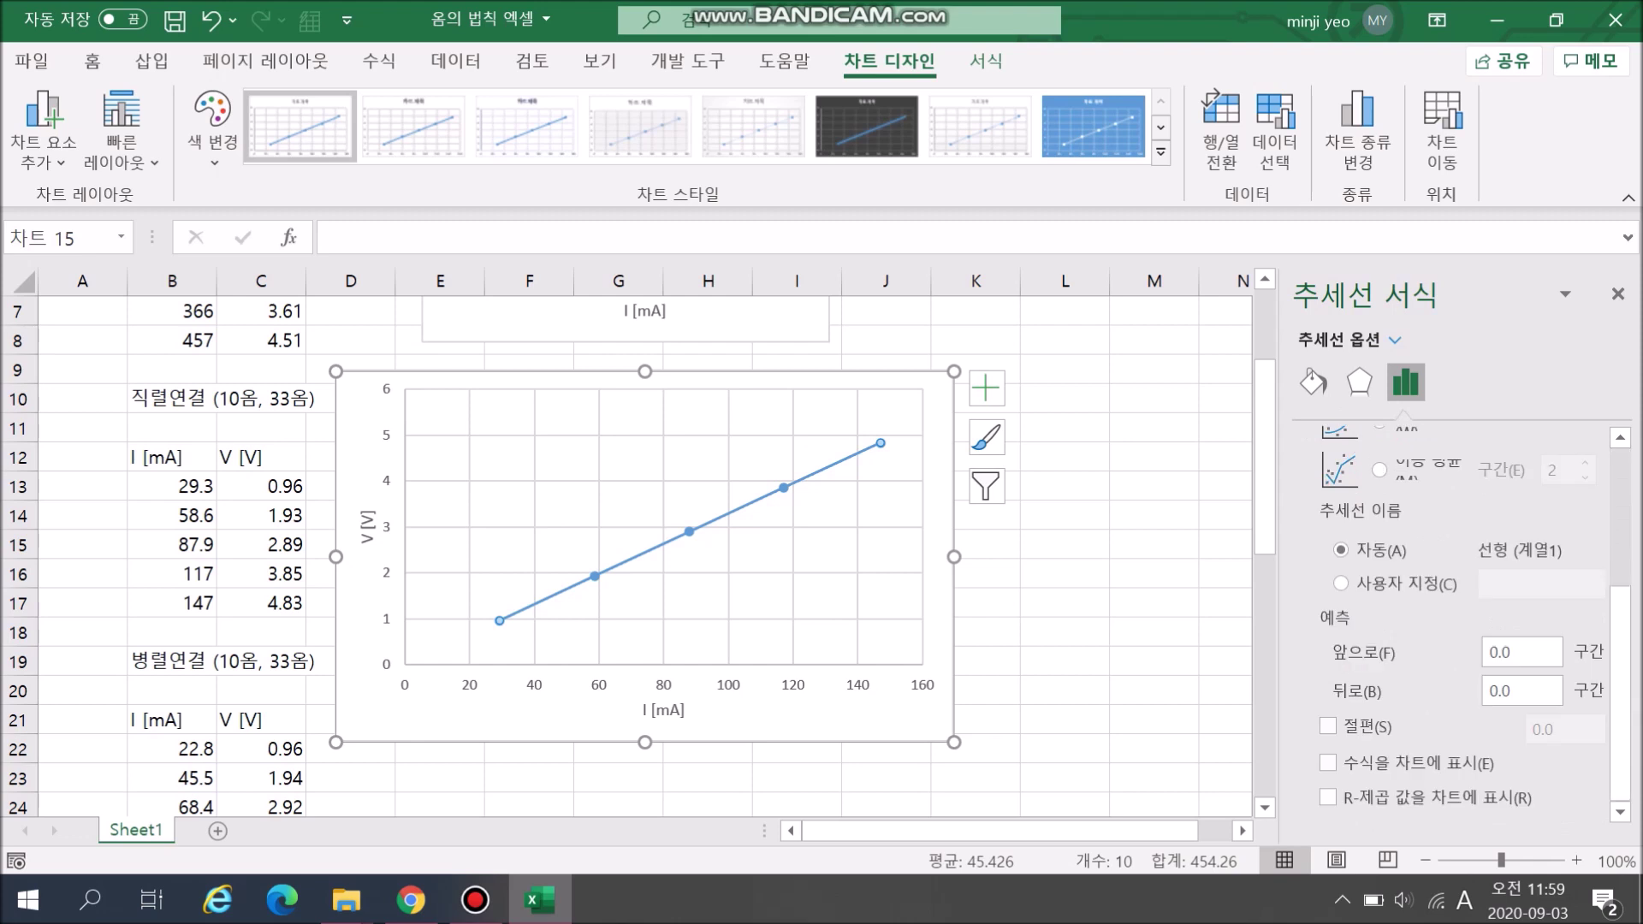
{"action": "left_click", "coordinate": [1328, 726]}
{"action": "left_click", "coordinate": [1329, 764]}
- Shrink the series-connection chart so it fits beside its data table
{"action": "left_click_drag", "start_coordinate": [953, 742], "coordinate": [828, 618]}
{"action": "left_click", "coordinate": [976, 632]}
- Insert a scatter chart with smooth lines and markers from the parallel-connection data in B22:C26 and delete its chart title
{"action": "scroll", "coordinate": [976, 632], "scroll_direction": "down", "scroll_amount": 2}
{"action": "scroll", "coordinate": [625, 548], "scroll_direction": "down", "scroll_amount": 3}
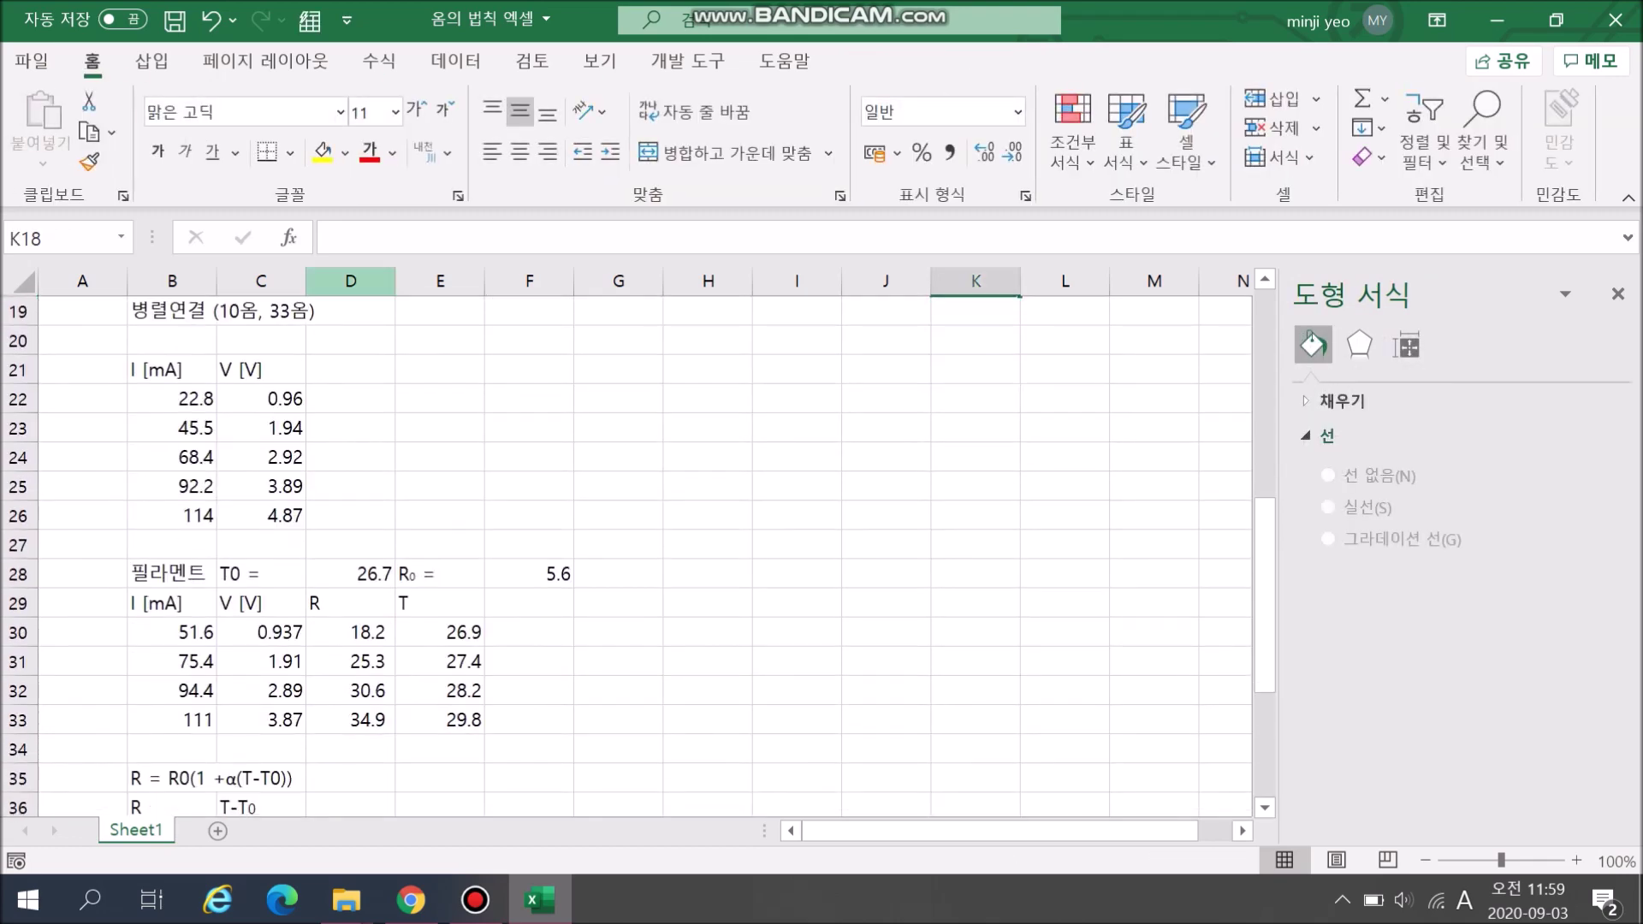
{"action": "left_click_drag", "start_coordinate": [172, 399], "coordinate": [282, 515]}
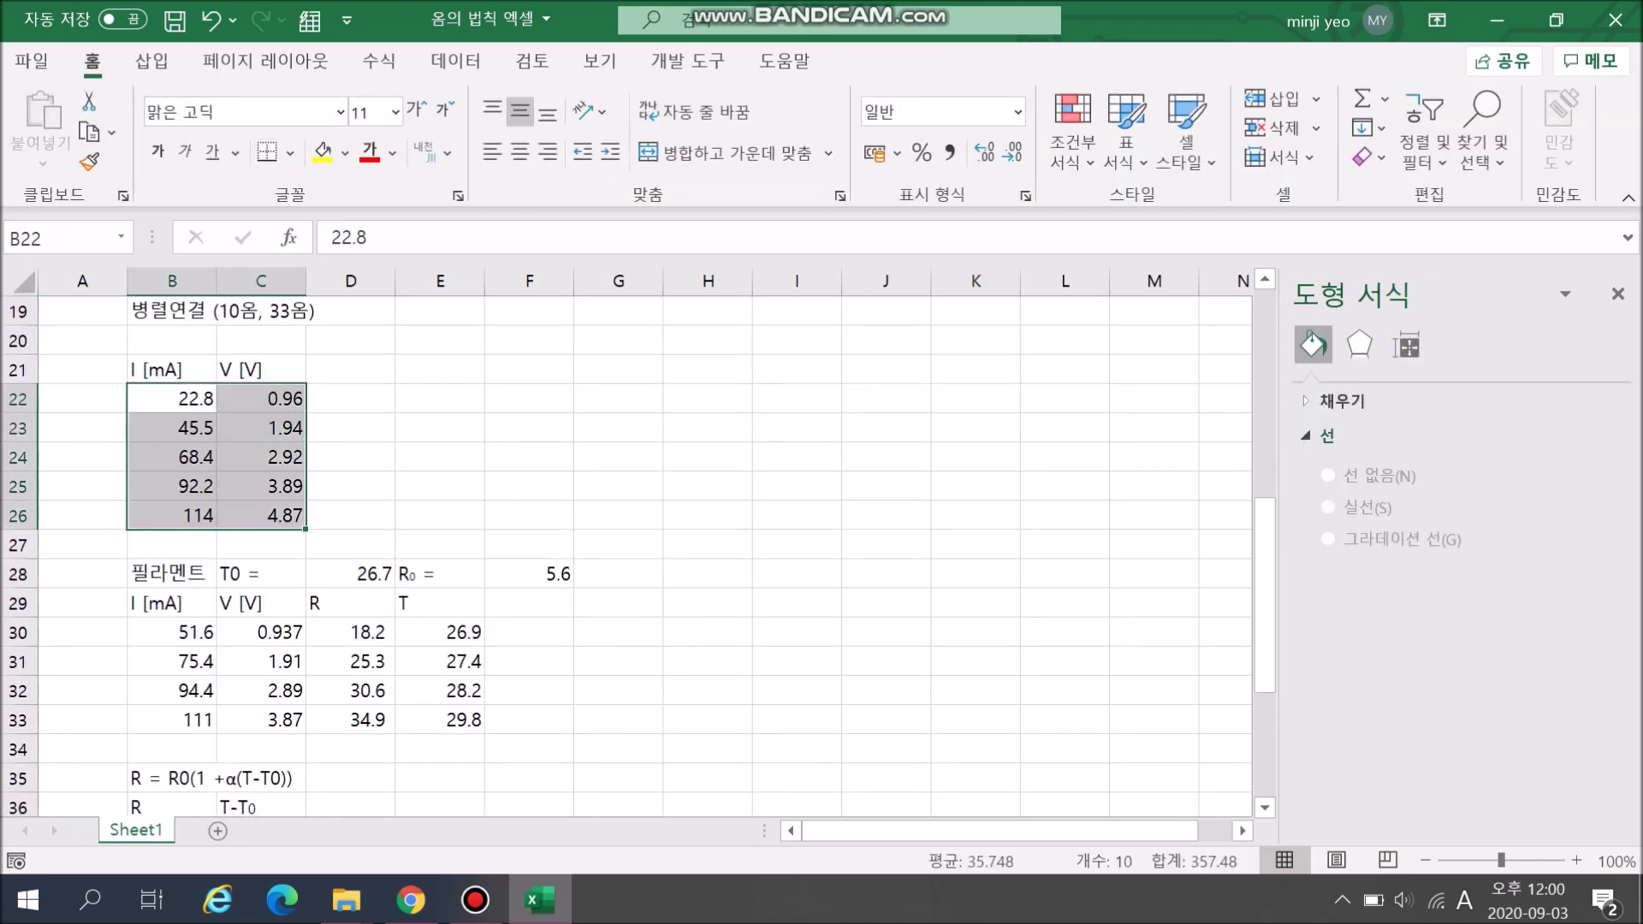
{"action": "left_click", "coordinate": [153, 61]}
{"action": "left_click", "coordinate": [641, 157]}
{"action": "left_click", "coordinate": [729, 248]}
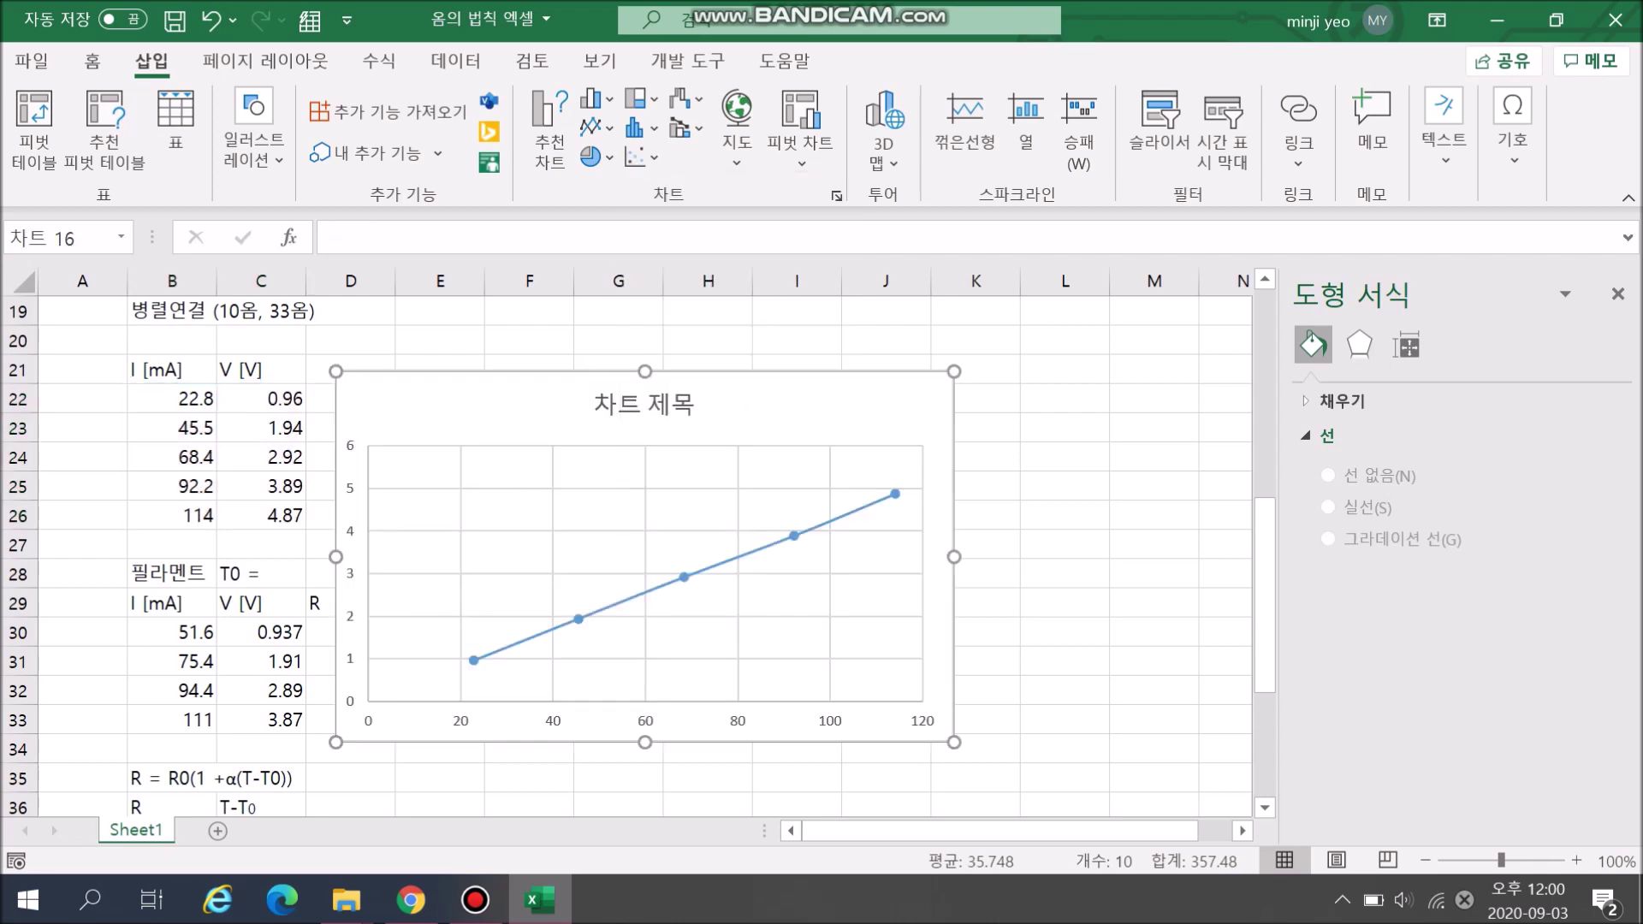
{"action": "left_click", "coordinate": [644, 404]}
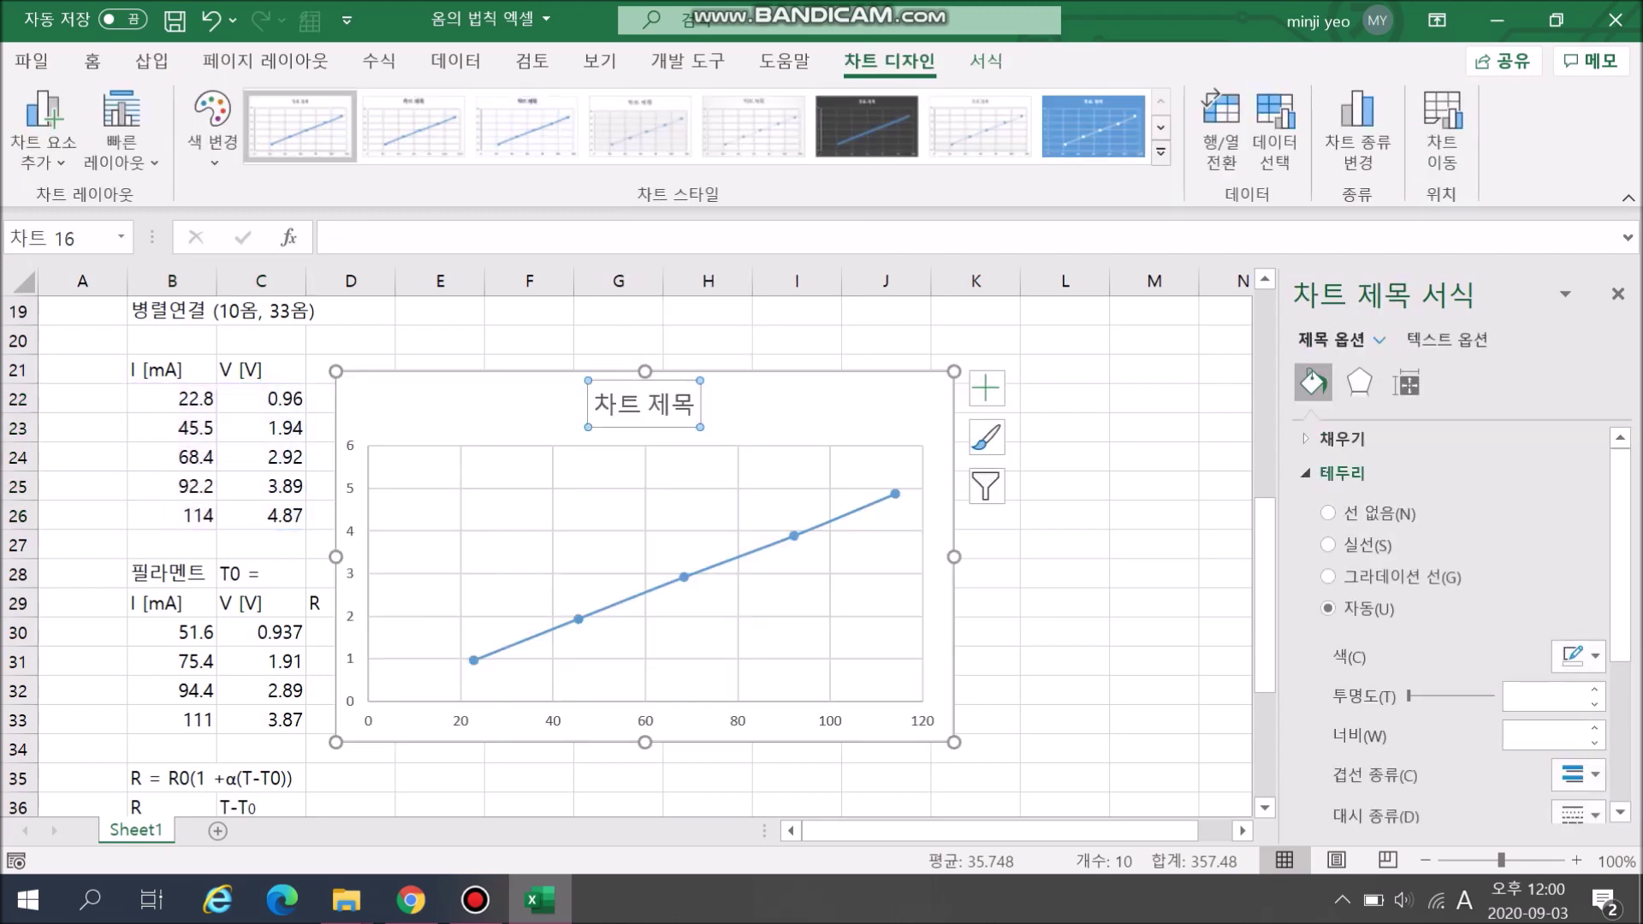
{"action": "key", "text": "Delete"}
- Add a trendline and axis titles to the parallel-connection chart, naming the vertical axis V [V] and the horizontal axis I [mA]
{"action": "left_click", "coordinate": [987, 388]}
{"action": "left_click", "coordinate": [1084, 615]}
{"action": "left_click", "coordinate": [1086, 456]}
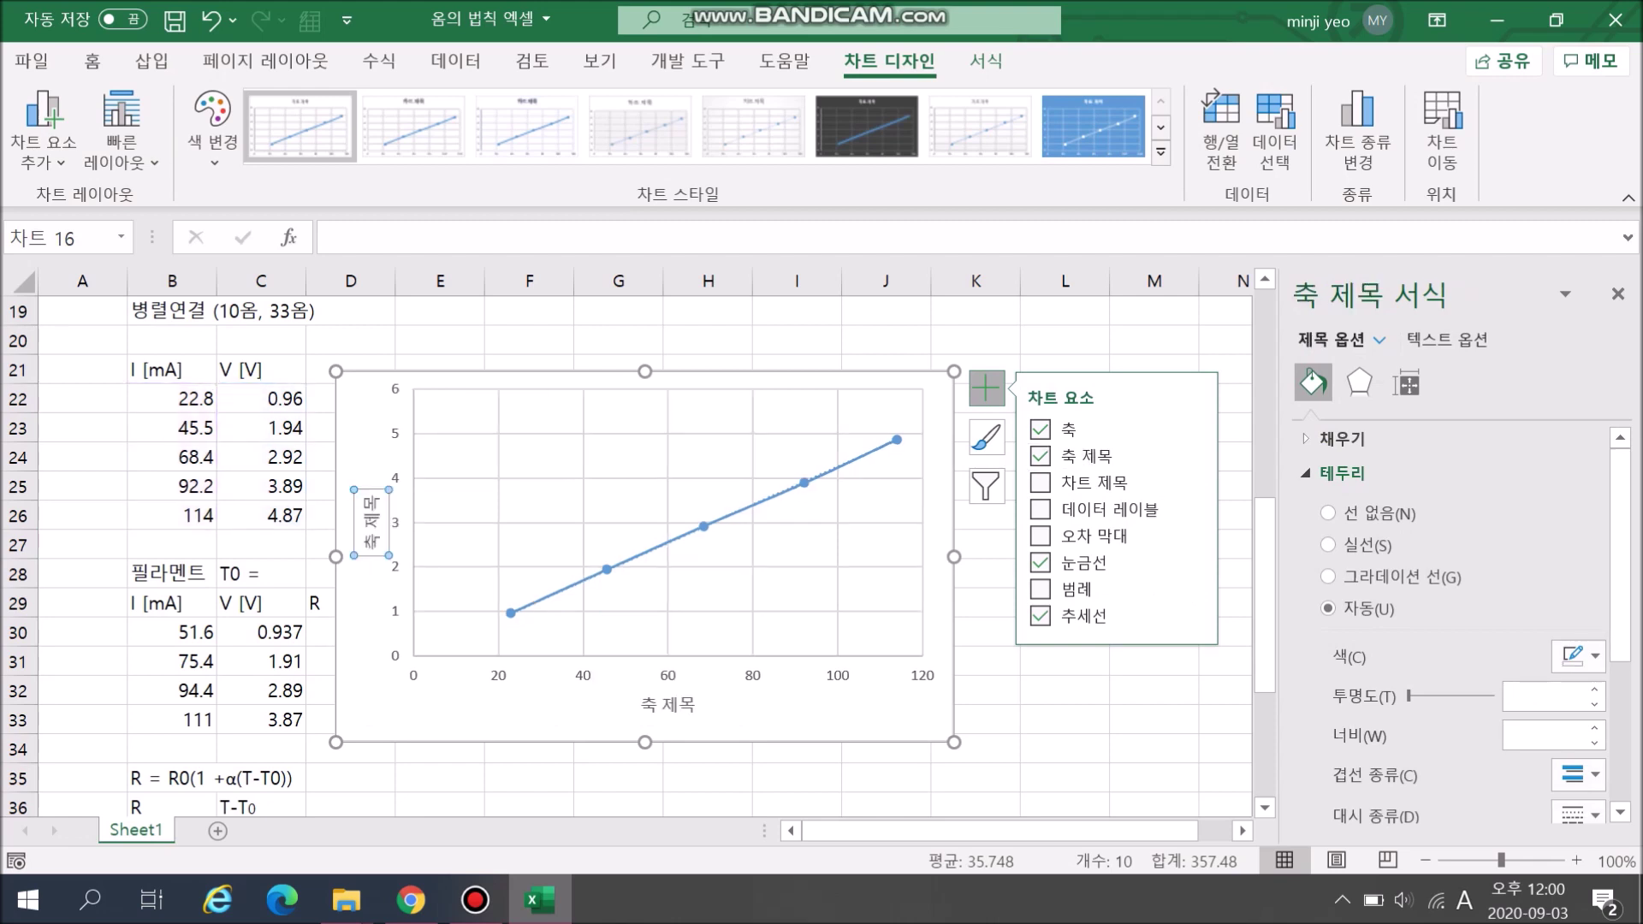
{"action": "triple_click", "coordinate": [371, 522]}
{"action": "key", "text": "BackSpace"}
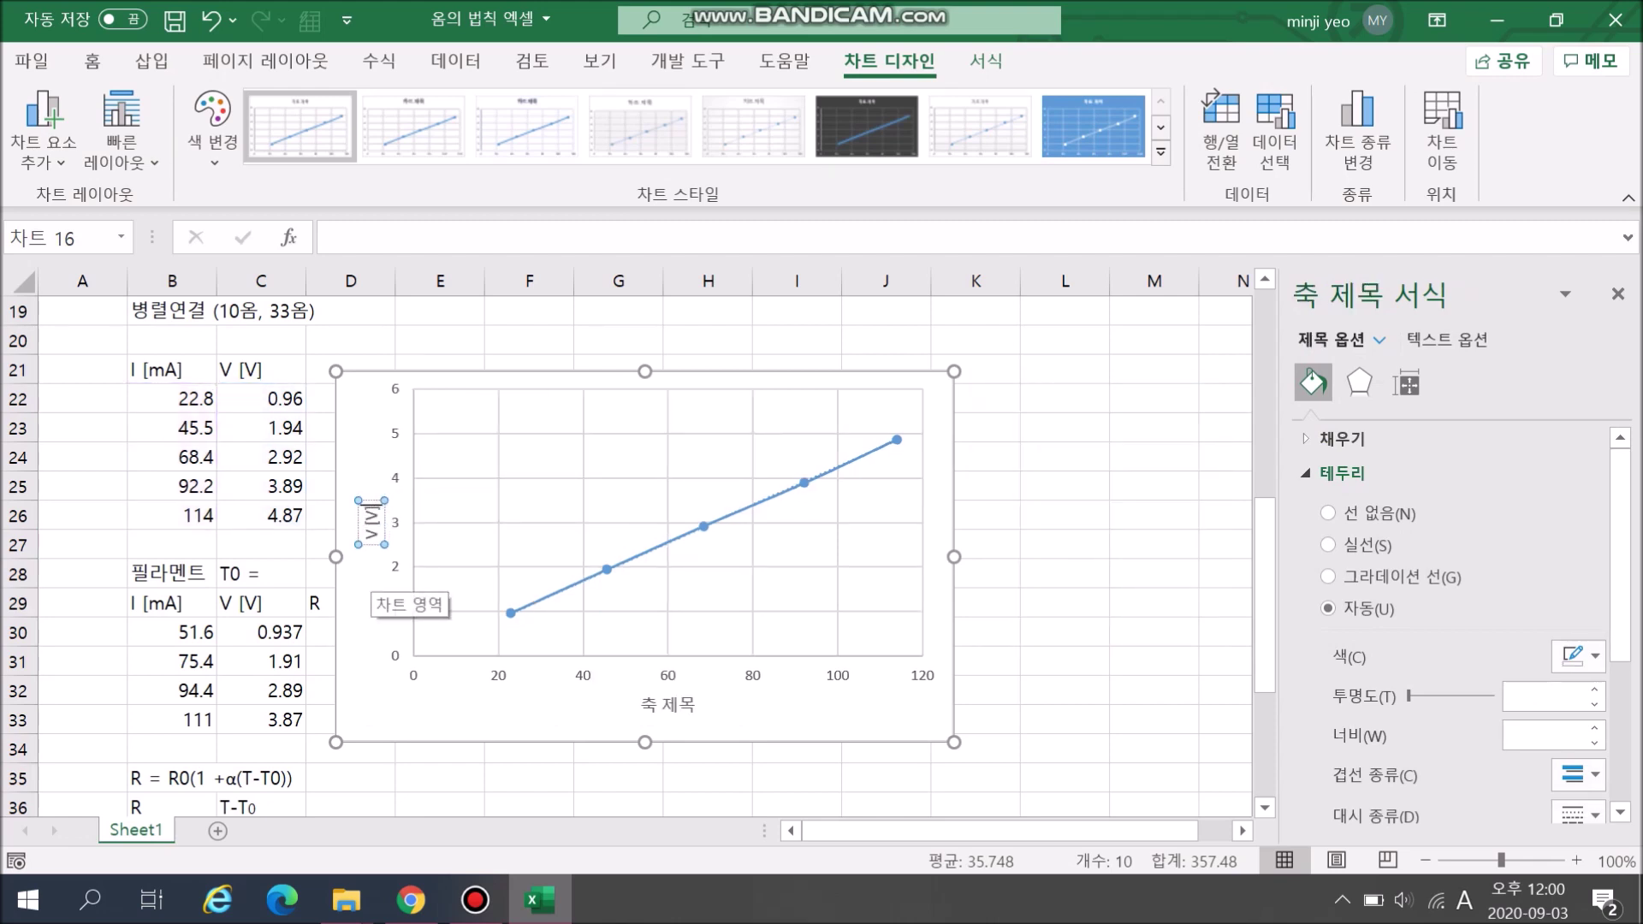
{"action": "left_click", "coordinate": [667, 704]}
{"action": "triple_click", "coordinate": [666, 705]}
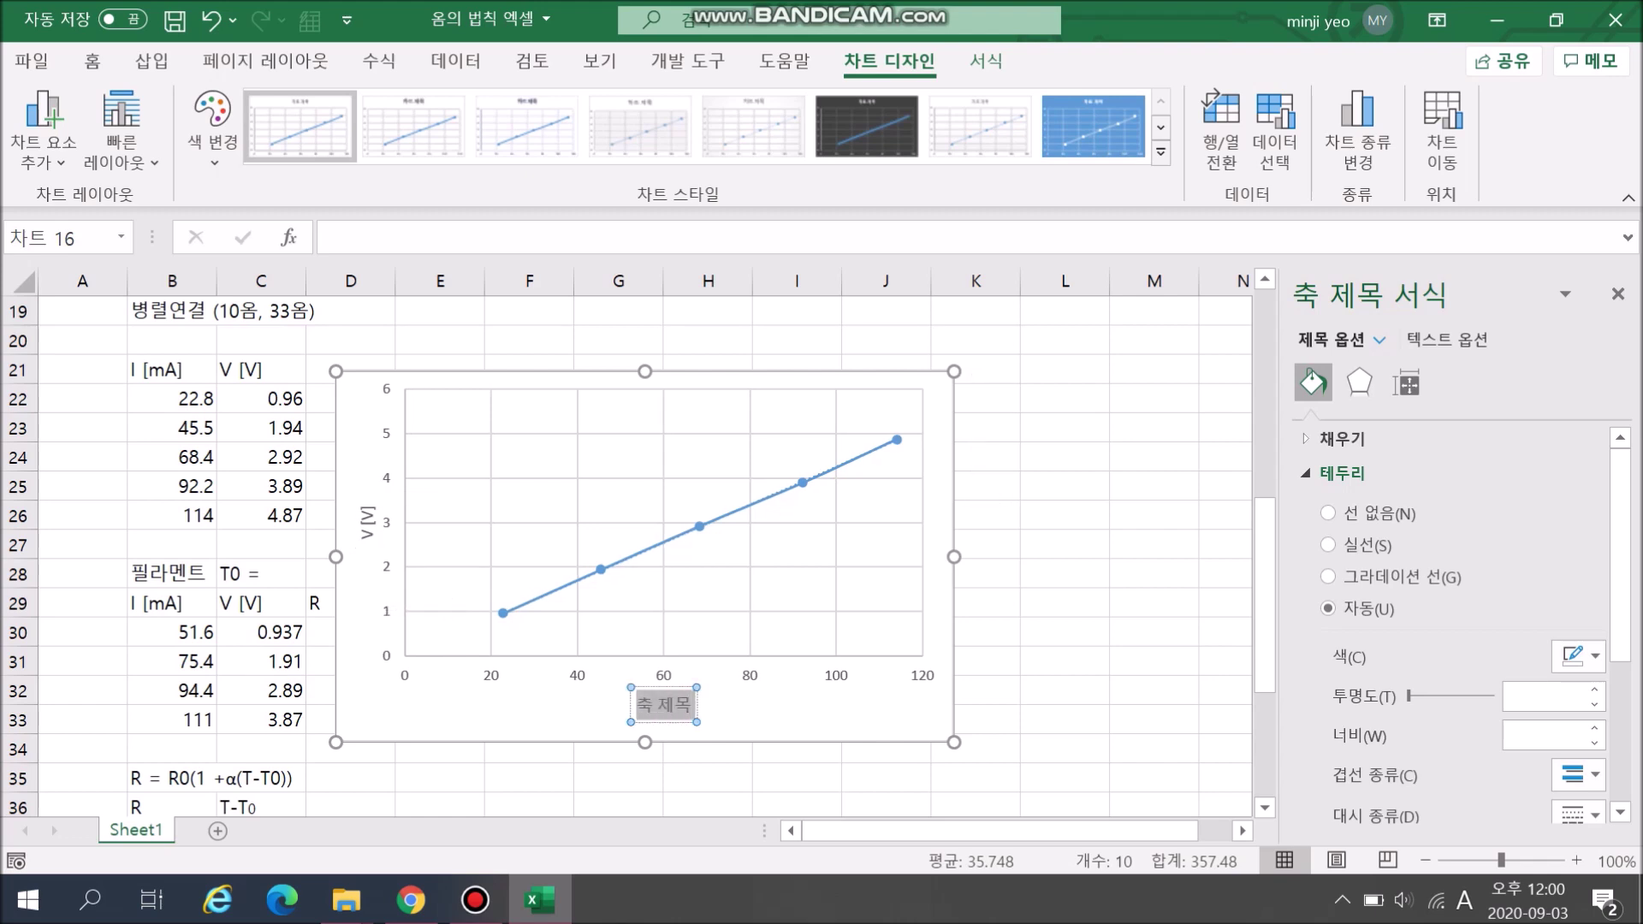
{"action": "key", "text": "BackSpace"}
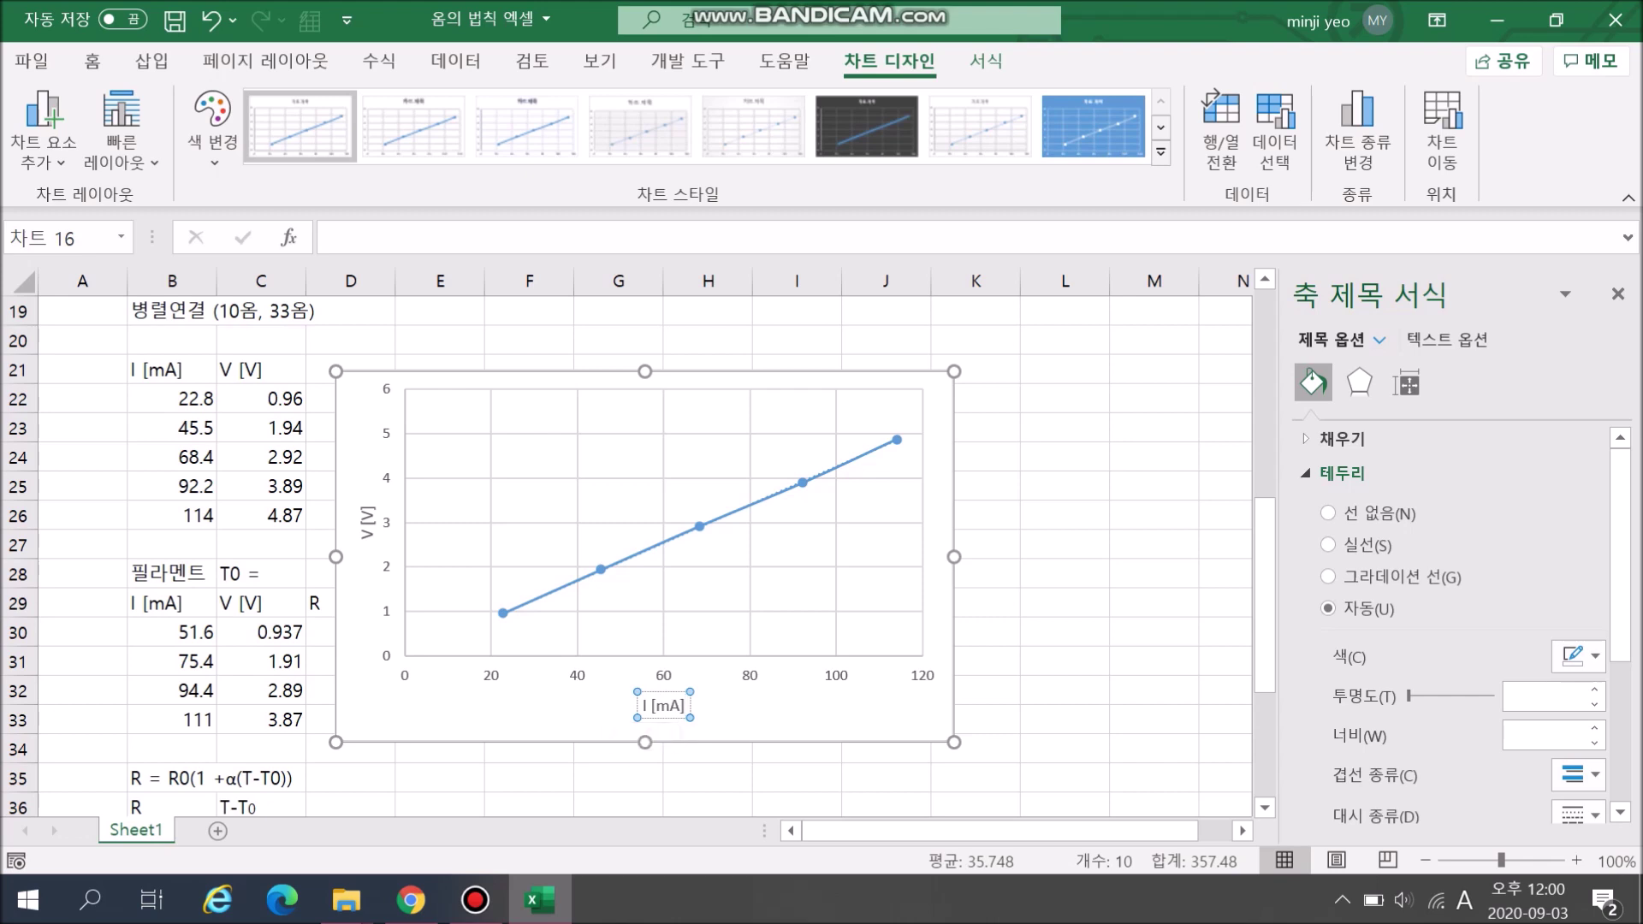
- Set the parallel-connection chart's trendline intercept to 0.0 and display its equation on the chart
{"action": "left_click", "coordinate": [709, 590]}
{"action": "left_click", "coordinate": [734, 513]}
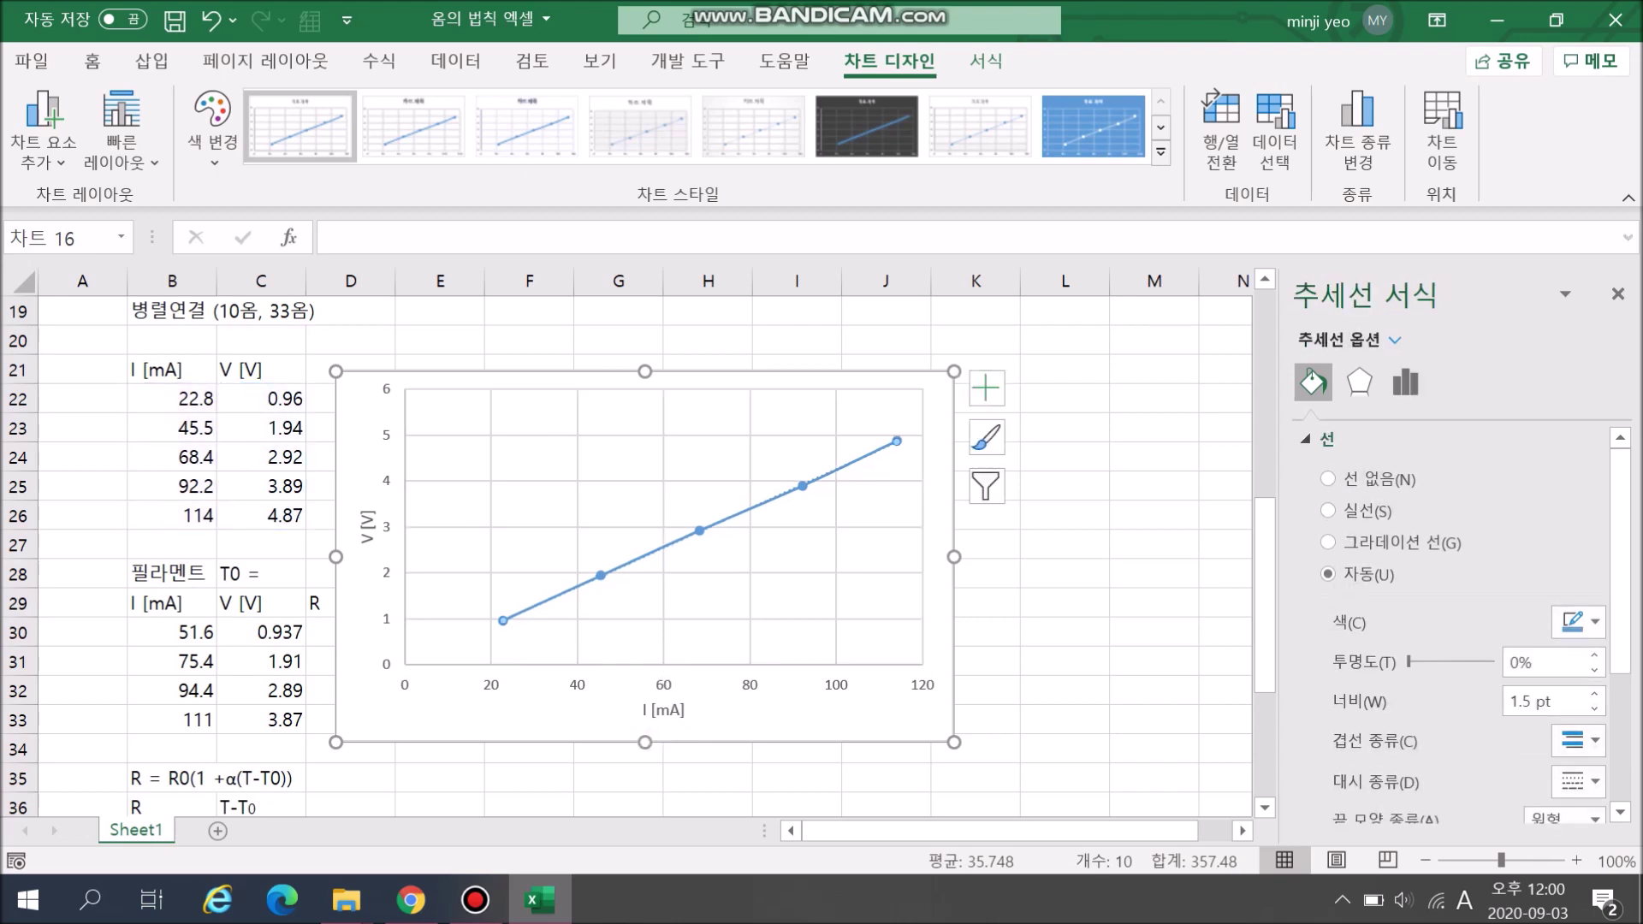
{"action": "right_click", "coordinate": [734, 513]}
{"action": "left_click", "coordinate": [813, 731]}
{"action": "scroll", "coordinate": [645, 556], "scroll_direction": "down", "scroll_amount": 8}
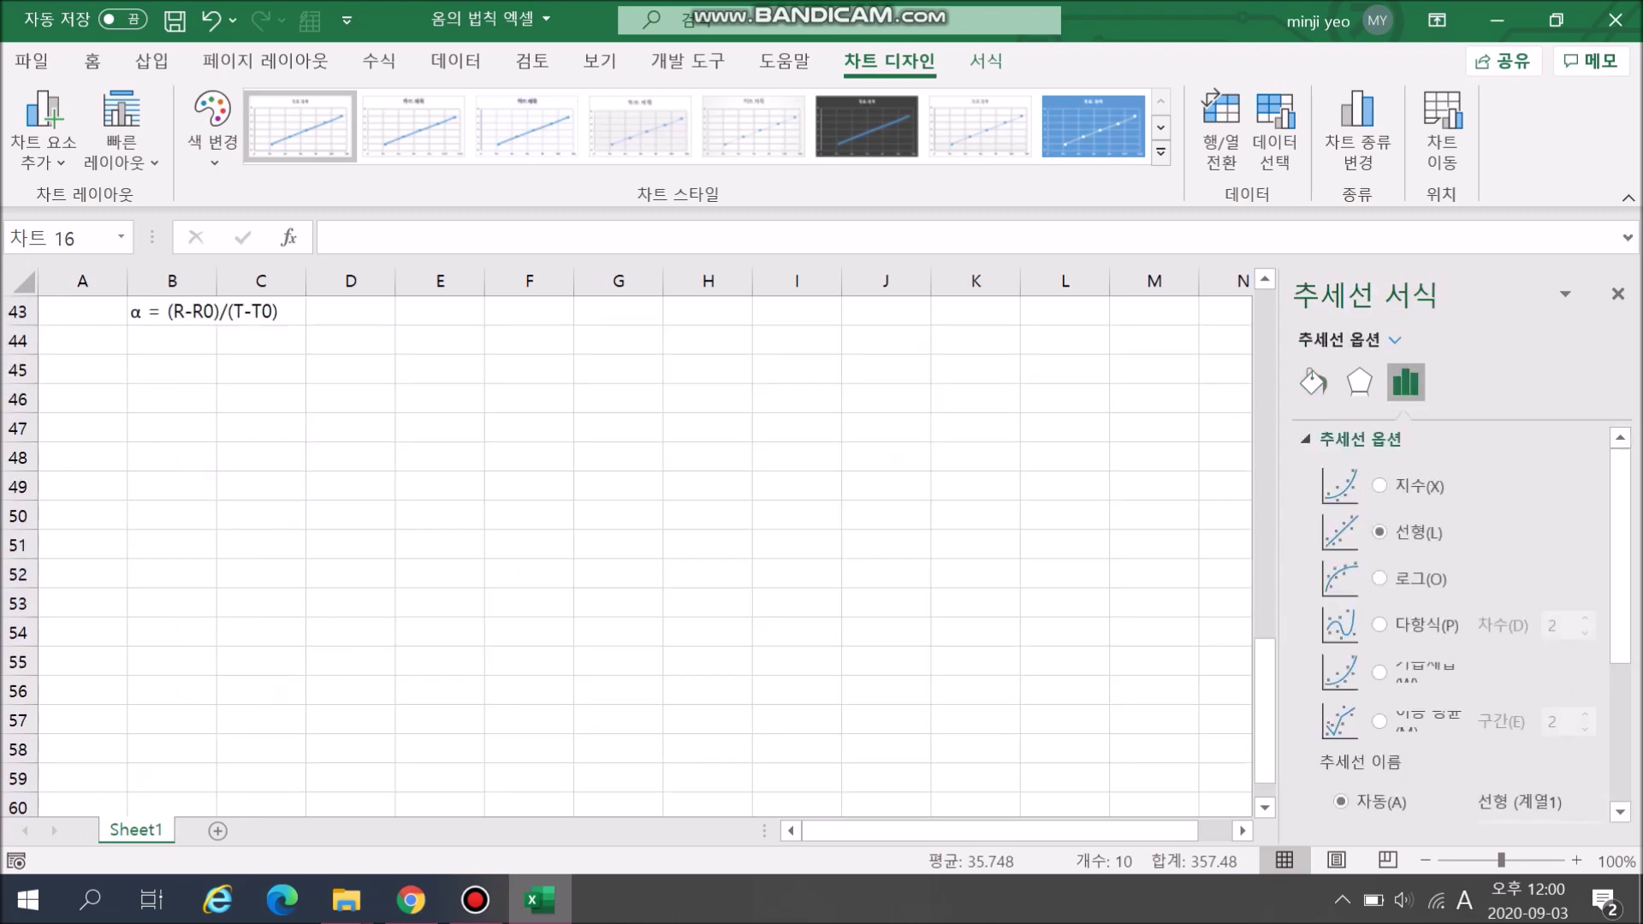
{"action": "scroll", "coordinate": [1453, 620], "scroll_direction": "down", "scroll_amount": 5}
{"action": "left_click", "coordinate": [1327, 726]}
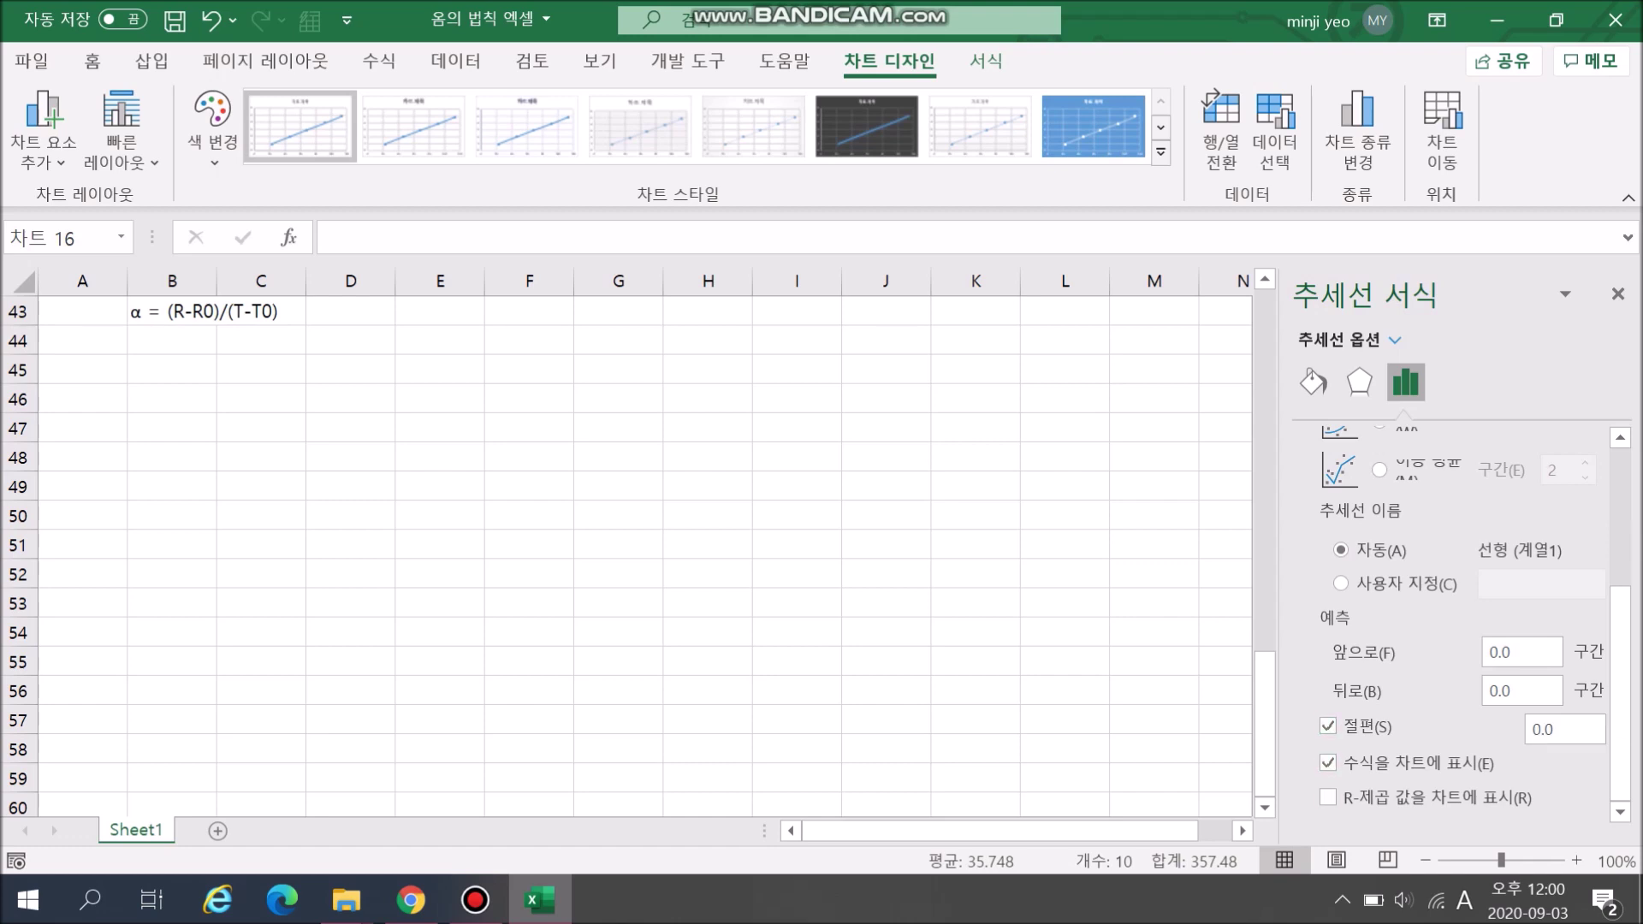
- Shrink the parallel-connection chart and place it beside its data table, across columns E to I in rows 19 to 26
{"action": "scroll", "coordinate": [941, 736], "scroll_direction": "up", "scroll_amount": 8}
{"action": "left_click_drag", "start_coordinate": [954, 742], "coordinate": [759, 581]}
{"action": "left_click_drag", "start_coordinate": [346, 466], "coordinate": [419, 404]}
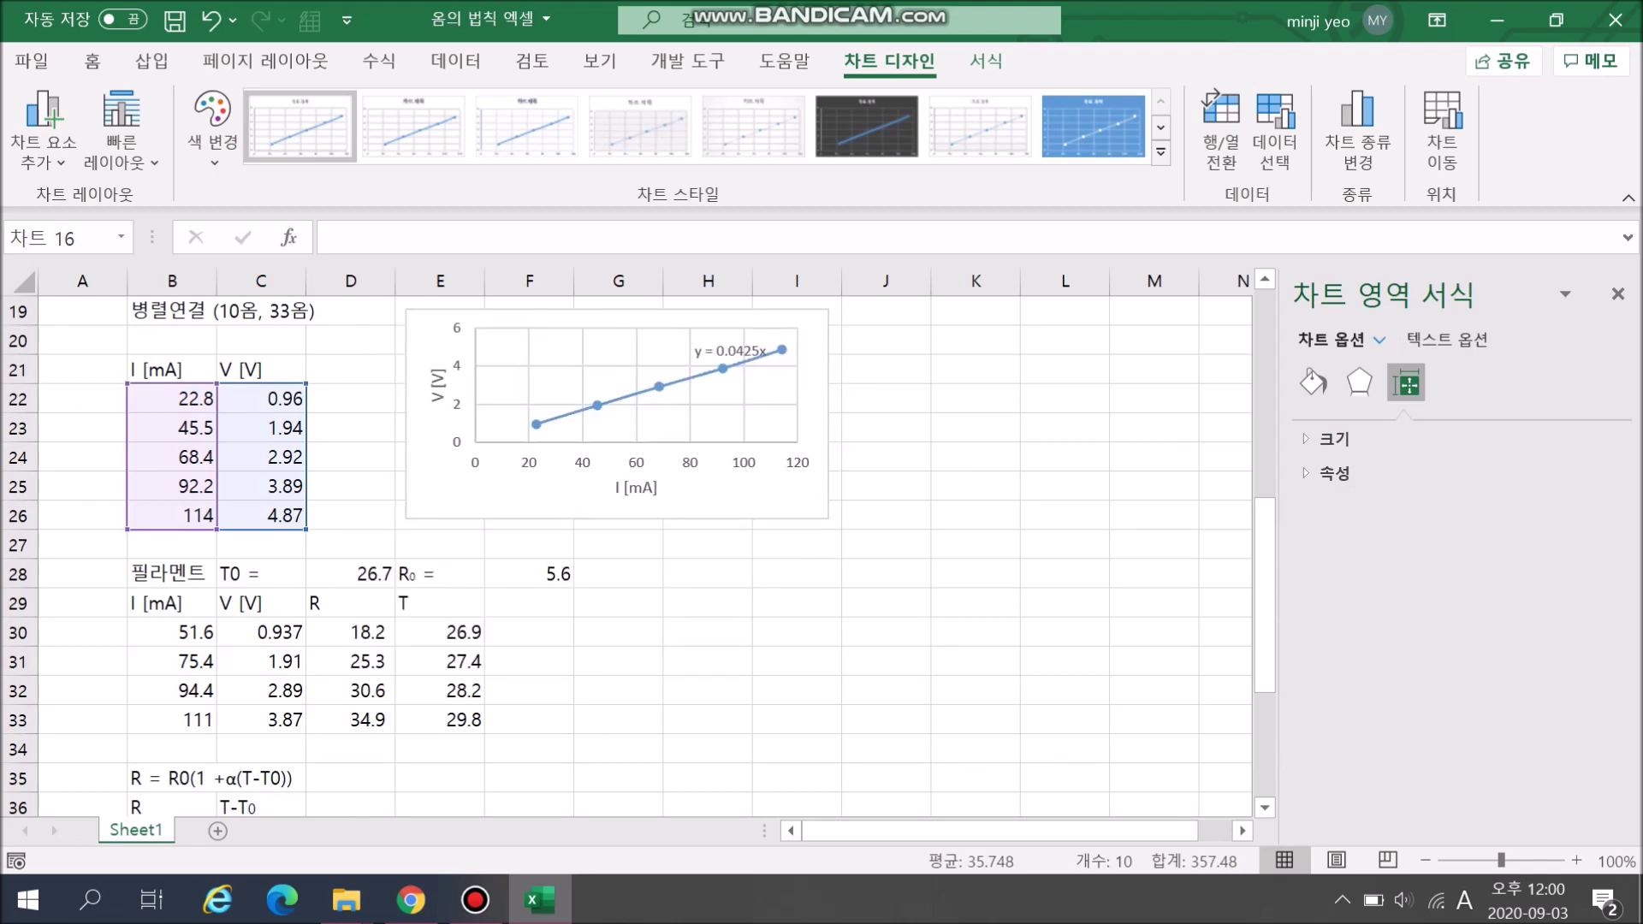
{"action": "left_click", "coordinate": [975, 633]}
- Insert a scatter chart with smooth lines and markers from the filament data in B30:C33 and delete its chart title
{"action": "scroll", "coordinate": [975, 633], "scroll_direction": "down", "scroll_amount": 2}
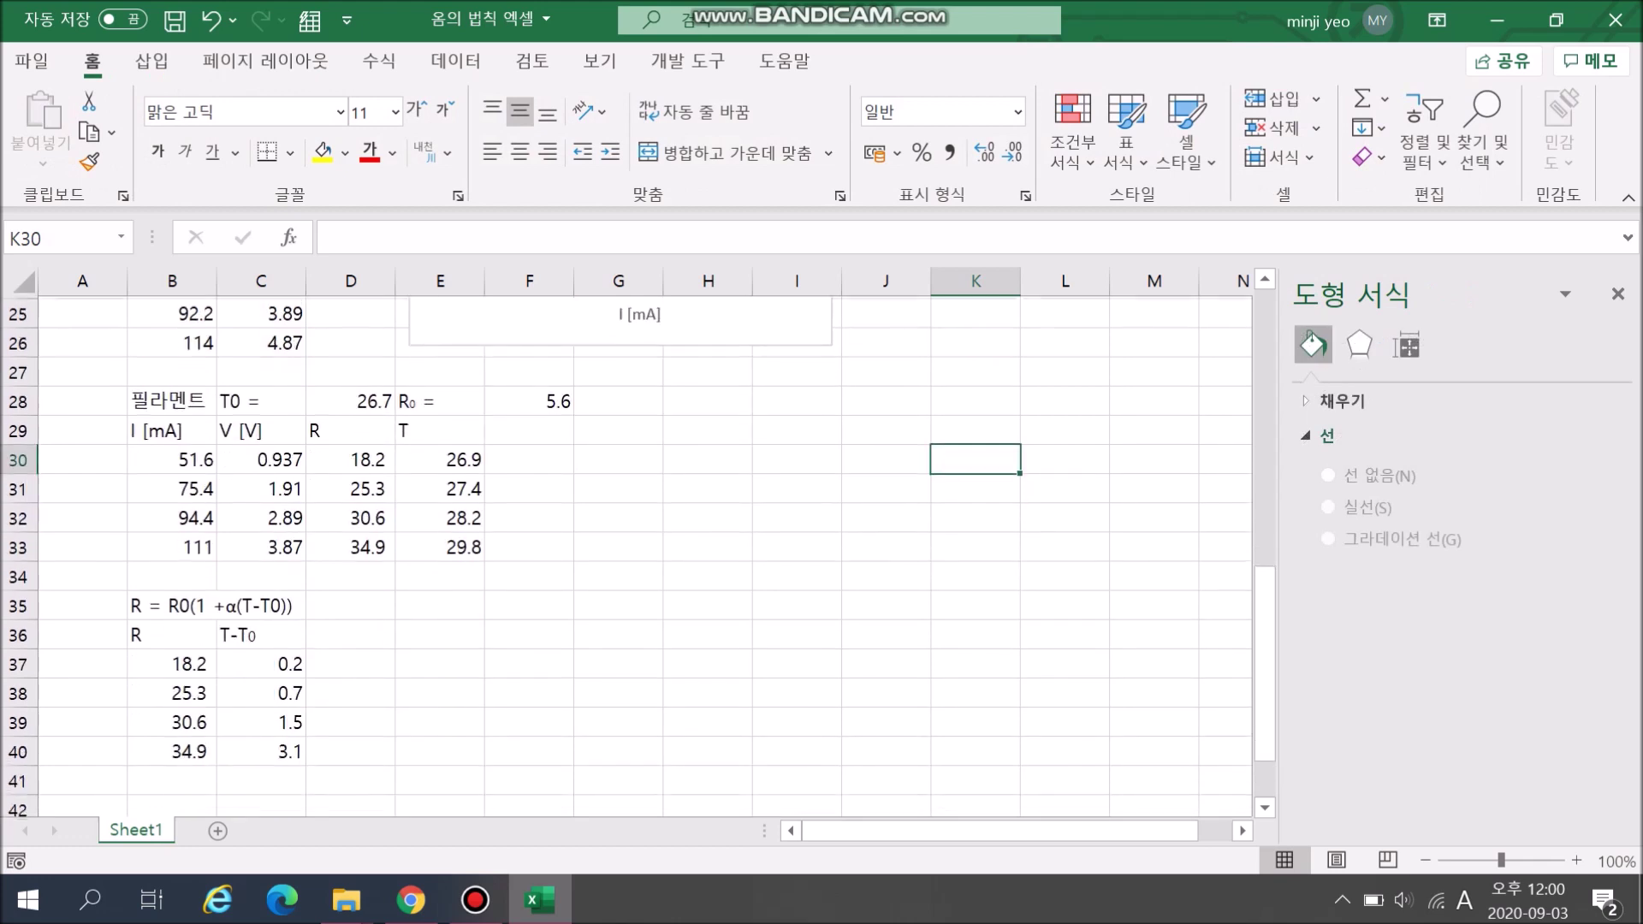
{"action": "left_click_drag", "start_coordinate": [172, 458], "coordinate": [261, 545]}
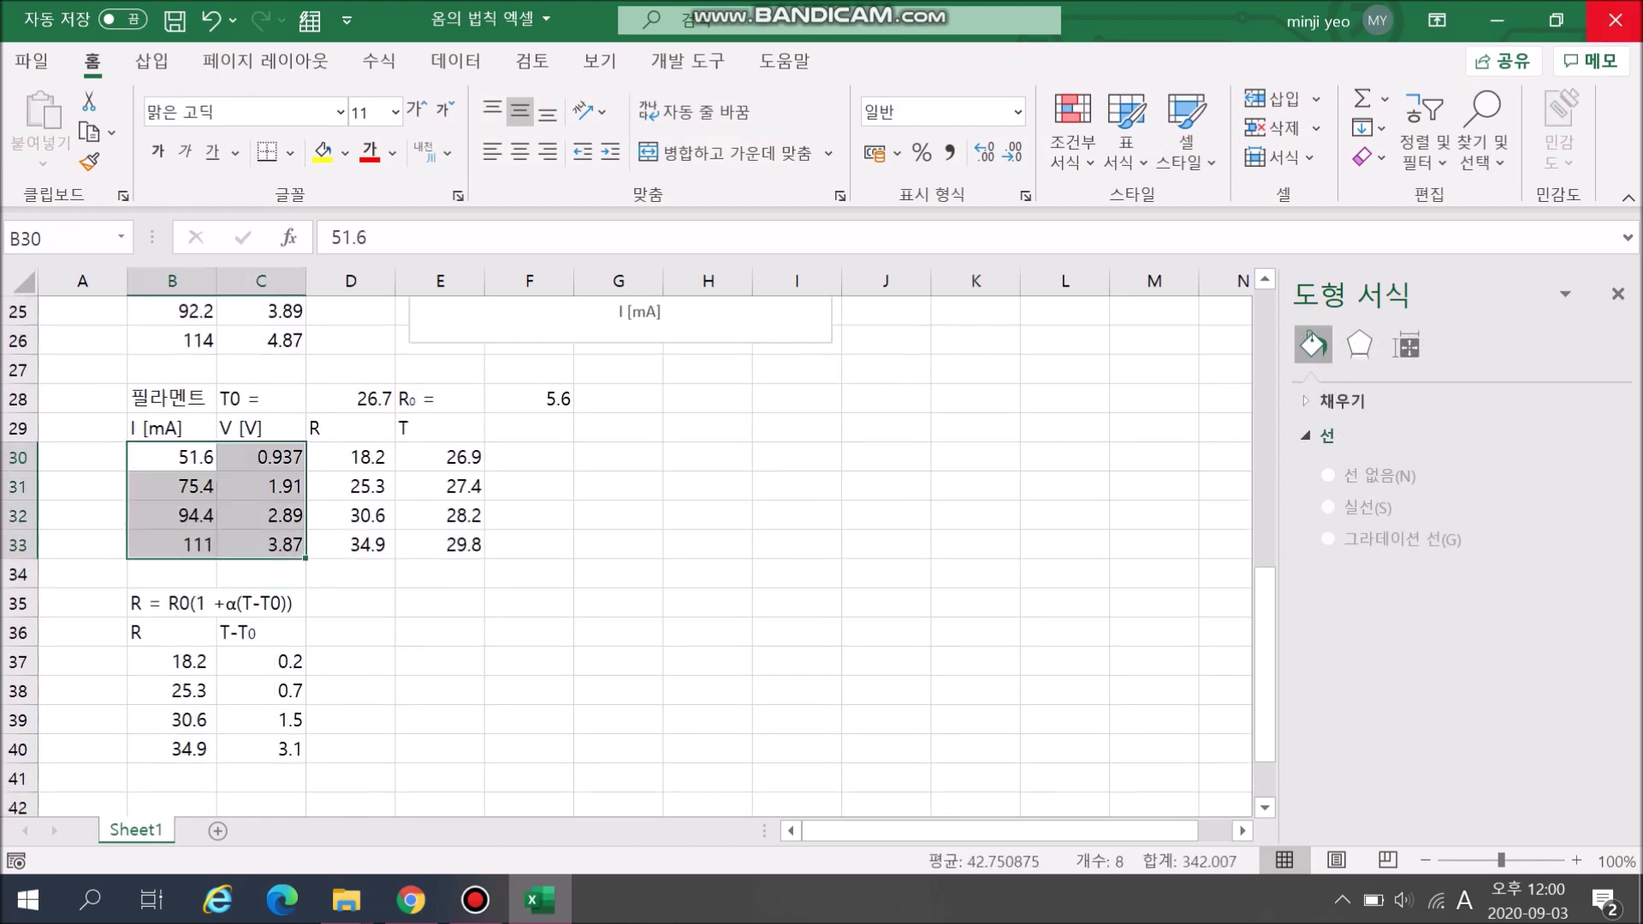
{"action": "left_click", "coordinate": [151, 61]}
{"action": "left_click", "coordinate": [645, 156]}
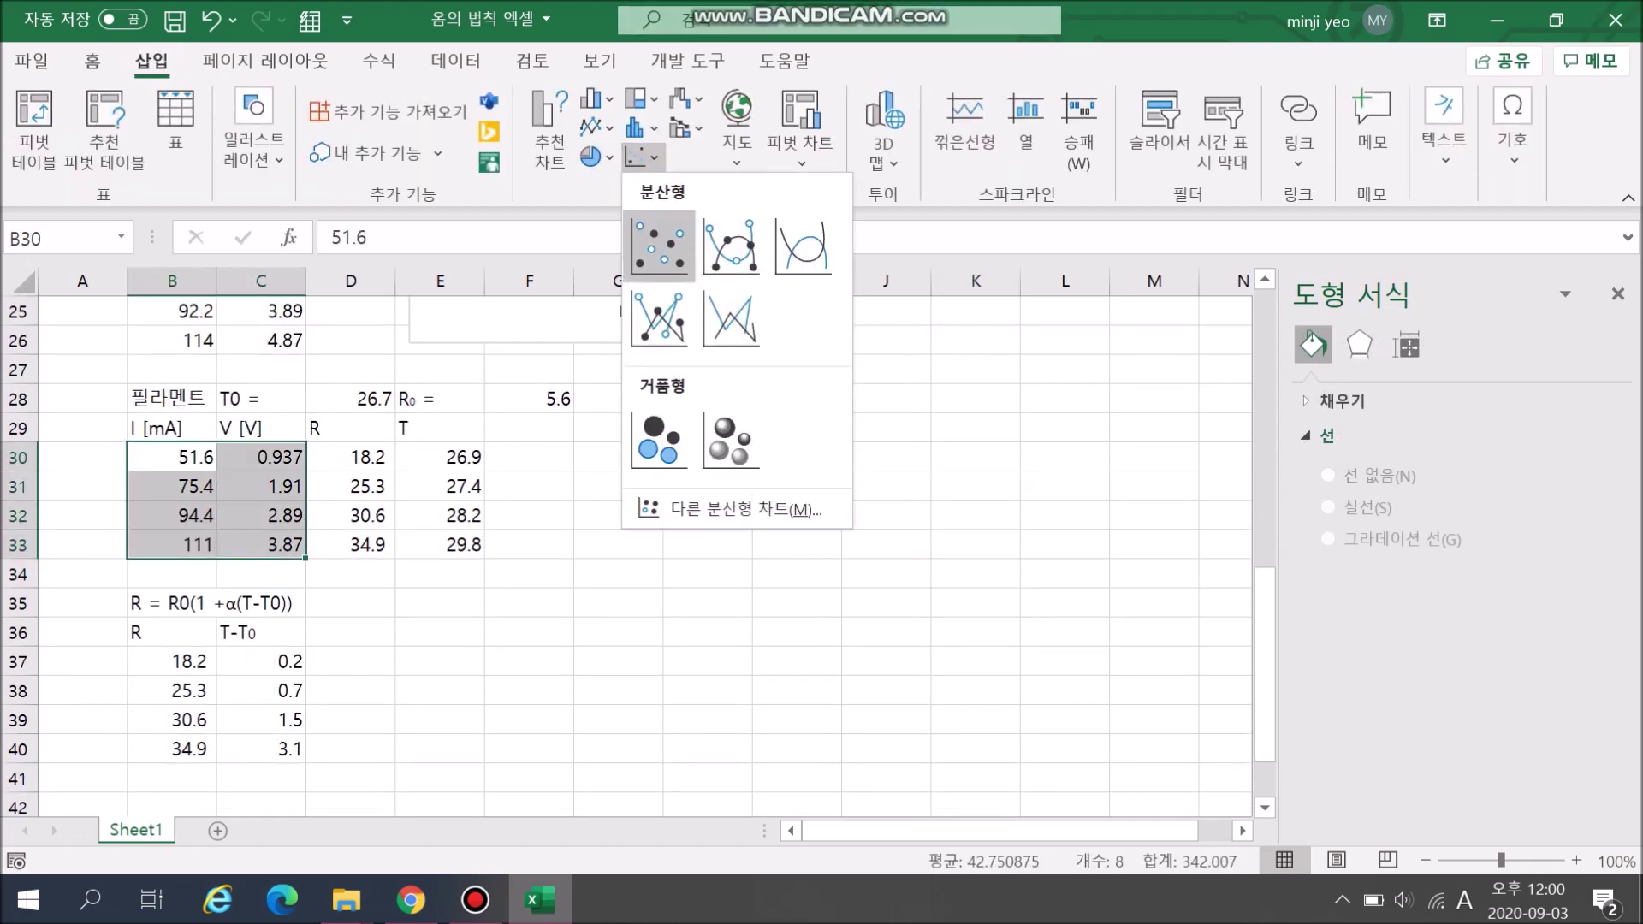
{"action": "left_click", "coordinate": [744, 242]}
{"action": "left_click", "coordinate": [659, 405]}
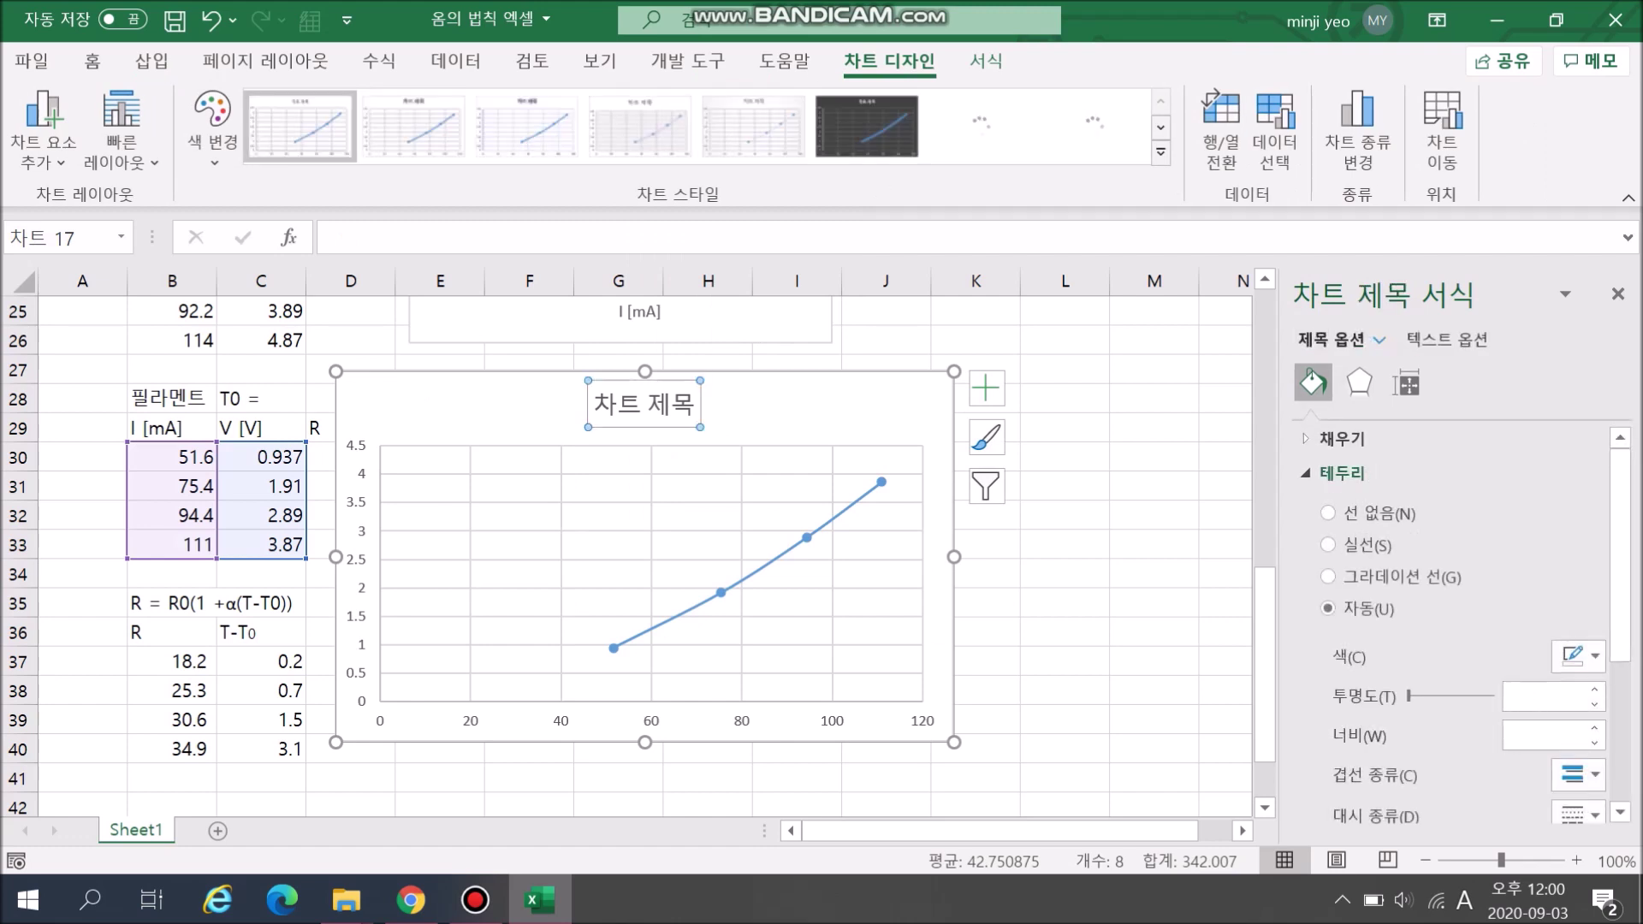
{"action": "left_click_drag", "start_coordinate": [695, 404], "coordinate": [594, 404]}
{"action": "key", "text": "Delete"}
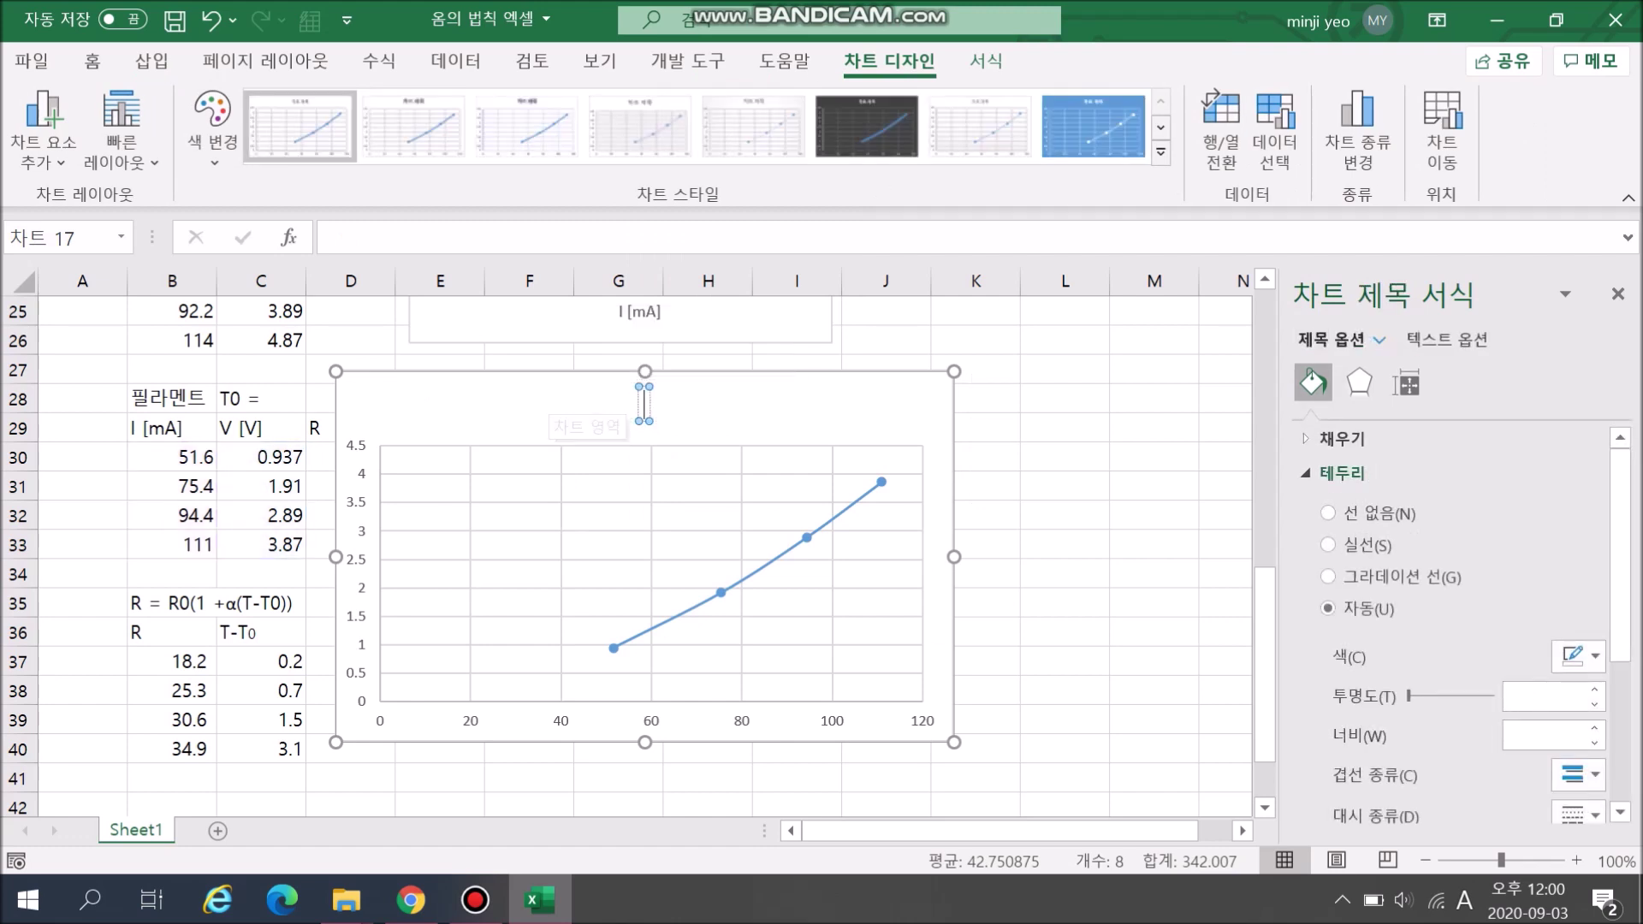
{"action": "key", "text": "Escape"}
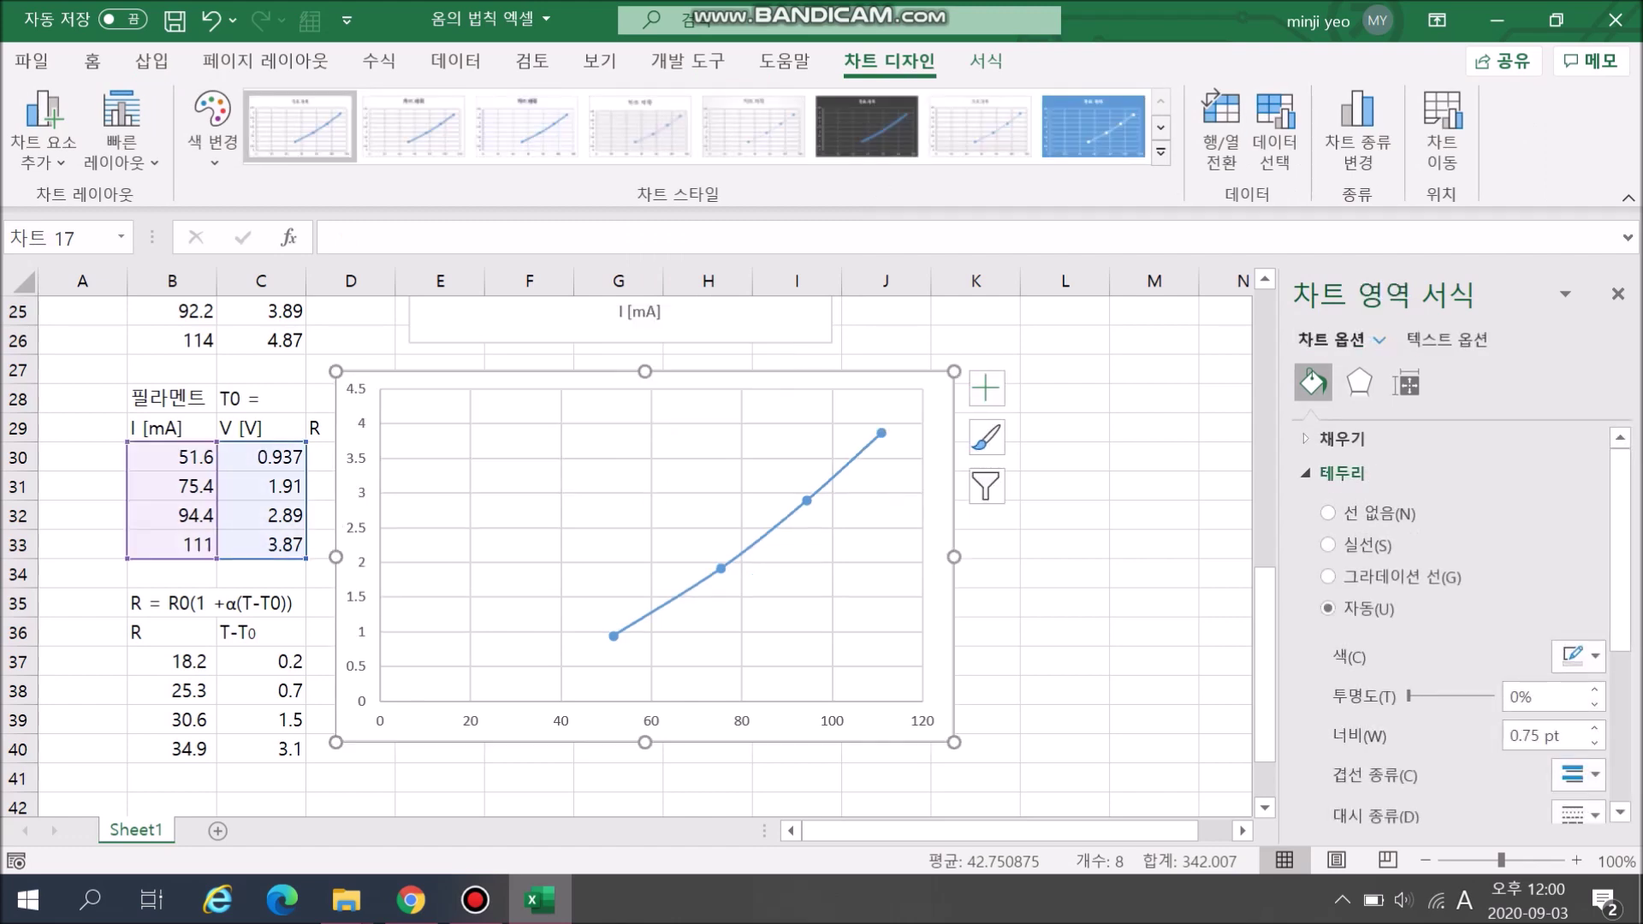
- Add a trendline and axis titles to the filament chart, naming the vertical axis V [V] and the horizontal axis I [mA]
{"action": "left_click", "coordinate": [986, 388]}
{"action": "left_click", "coordinate": [1188, 604]}
{"action": "left_click", "coordinate": [1040, 456]}
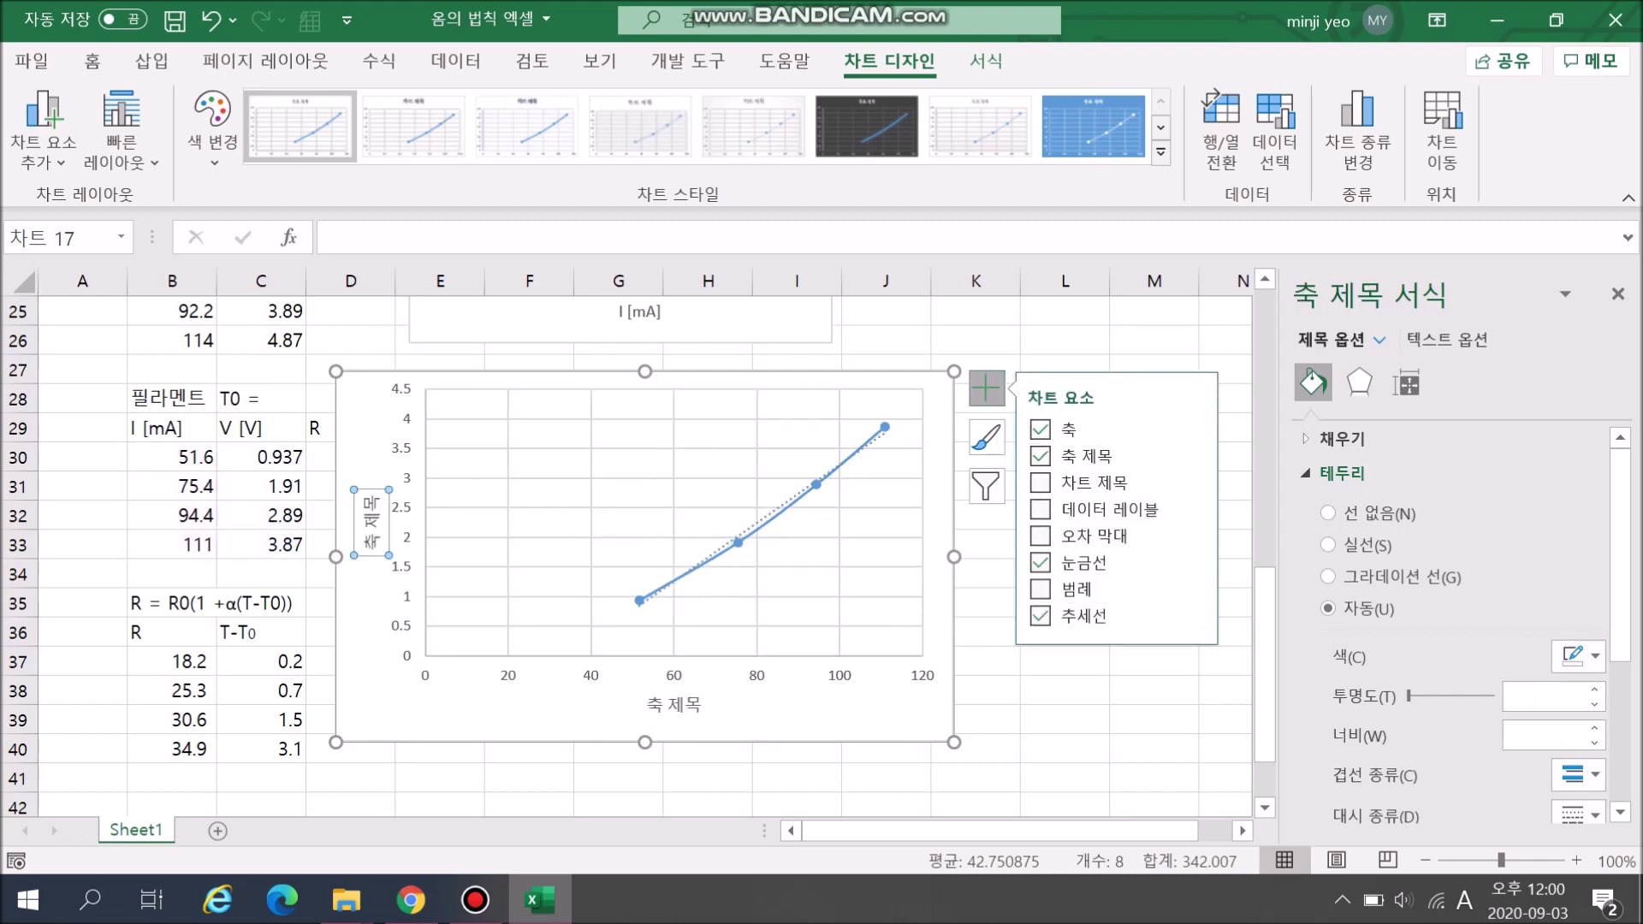
{"action": "triple_click", "coordinate": [370, 541]}
{"action": "key", "text": "BackSpace"}
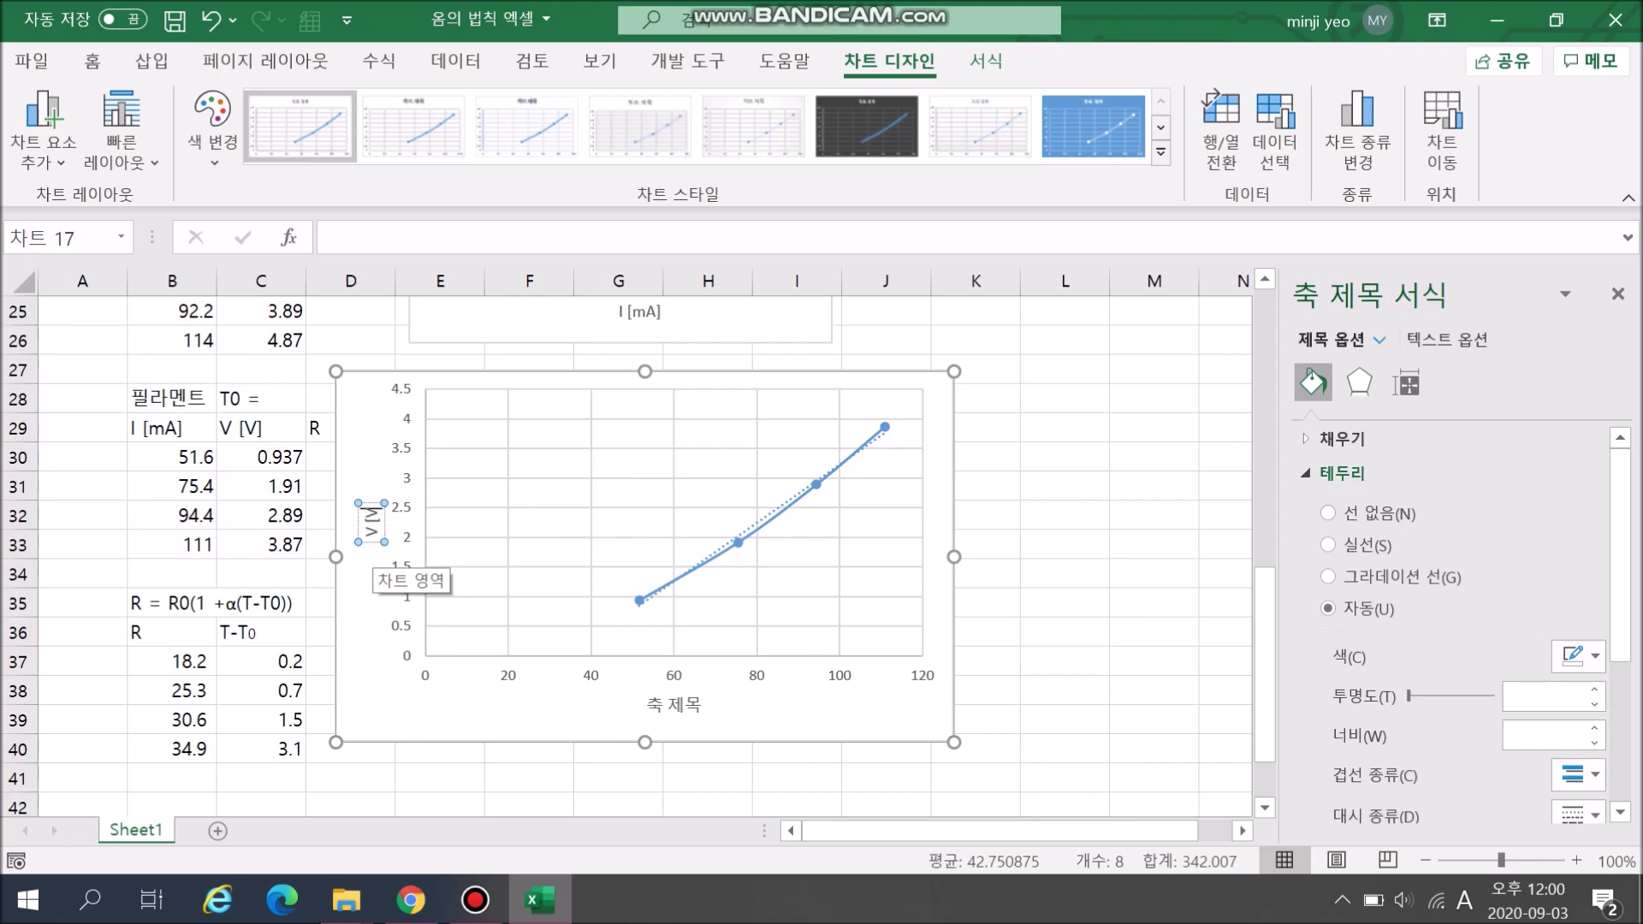
{"action": "triple_click", "coordinate": [674, 705]}
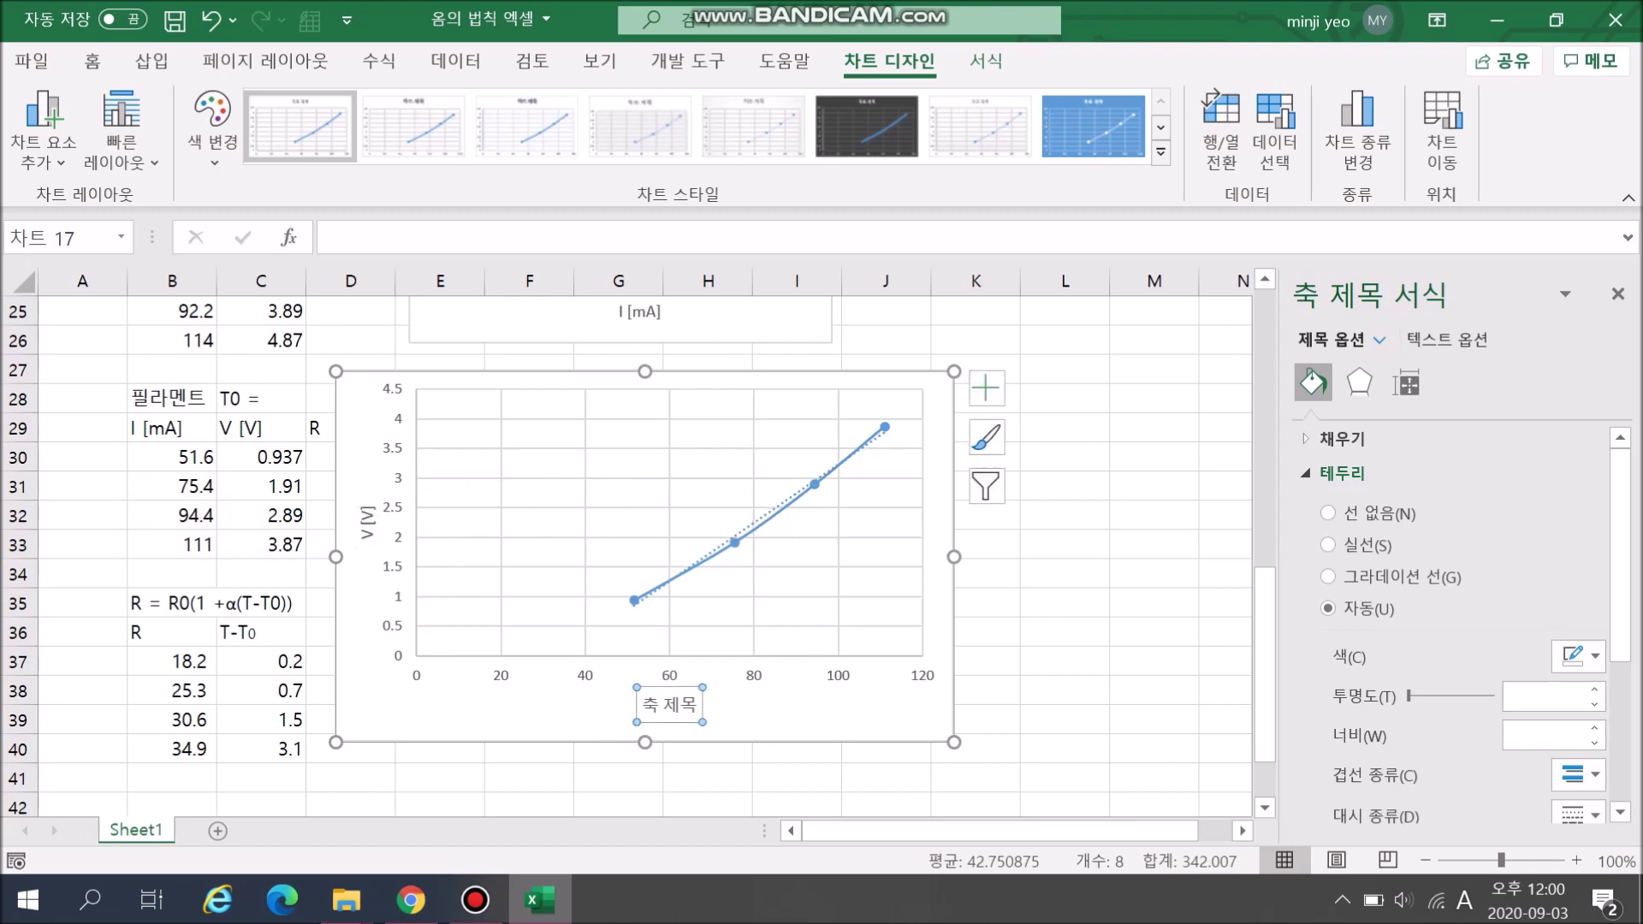
{"action": "key", "text": "BackSpace"}
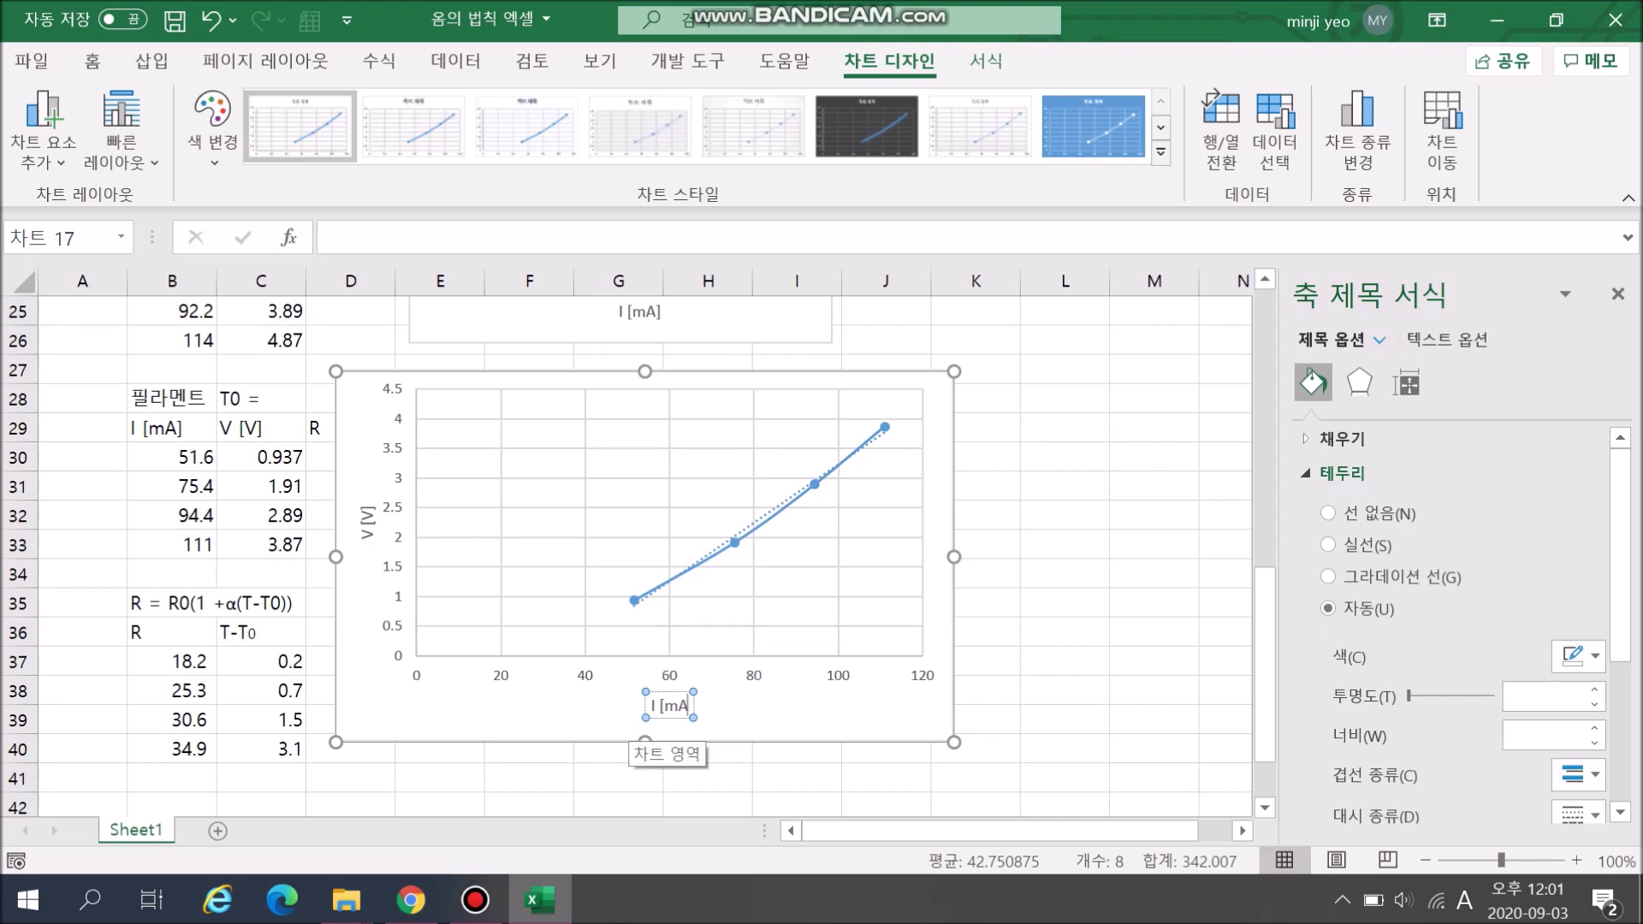
- Set the filament chart's trendline intercept to 0.0 and display its equation on the chart
{"action": "left_click", "coordinate": [754, 522]}
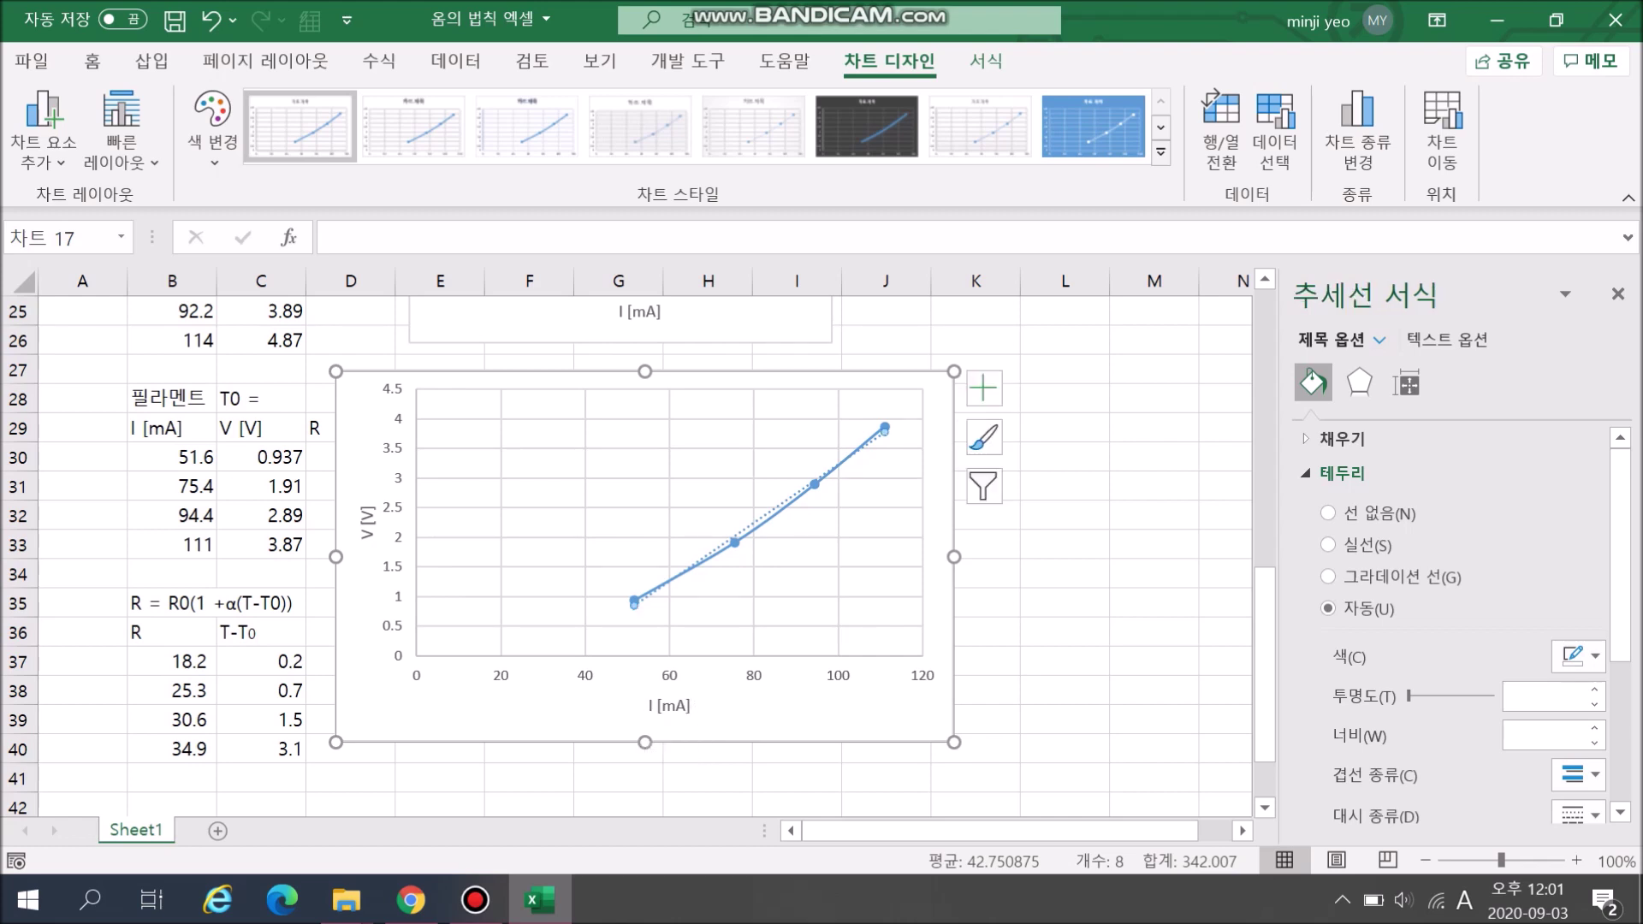
{"action": "right_click", "coordinate": [753, 522]}
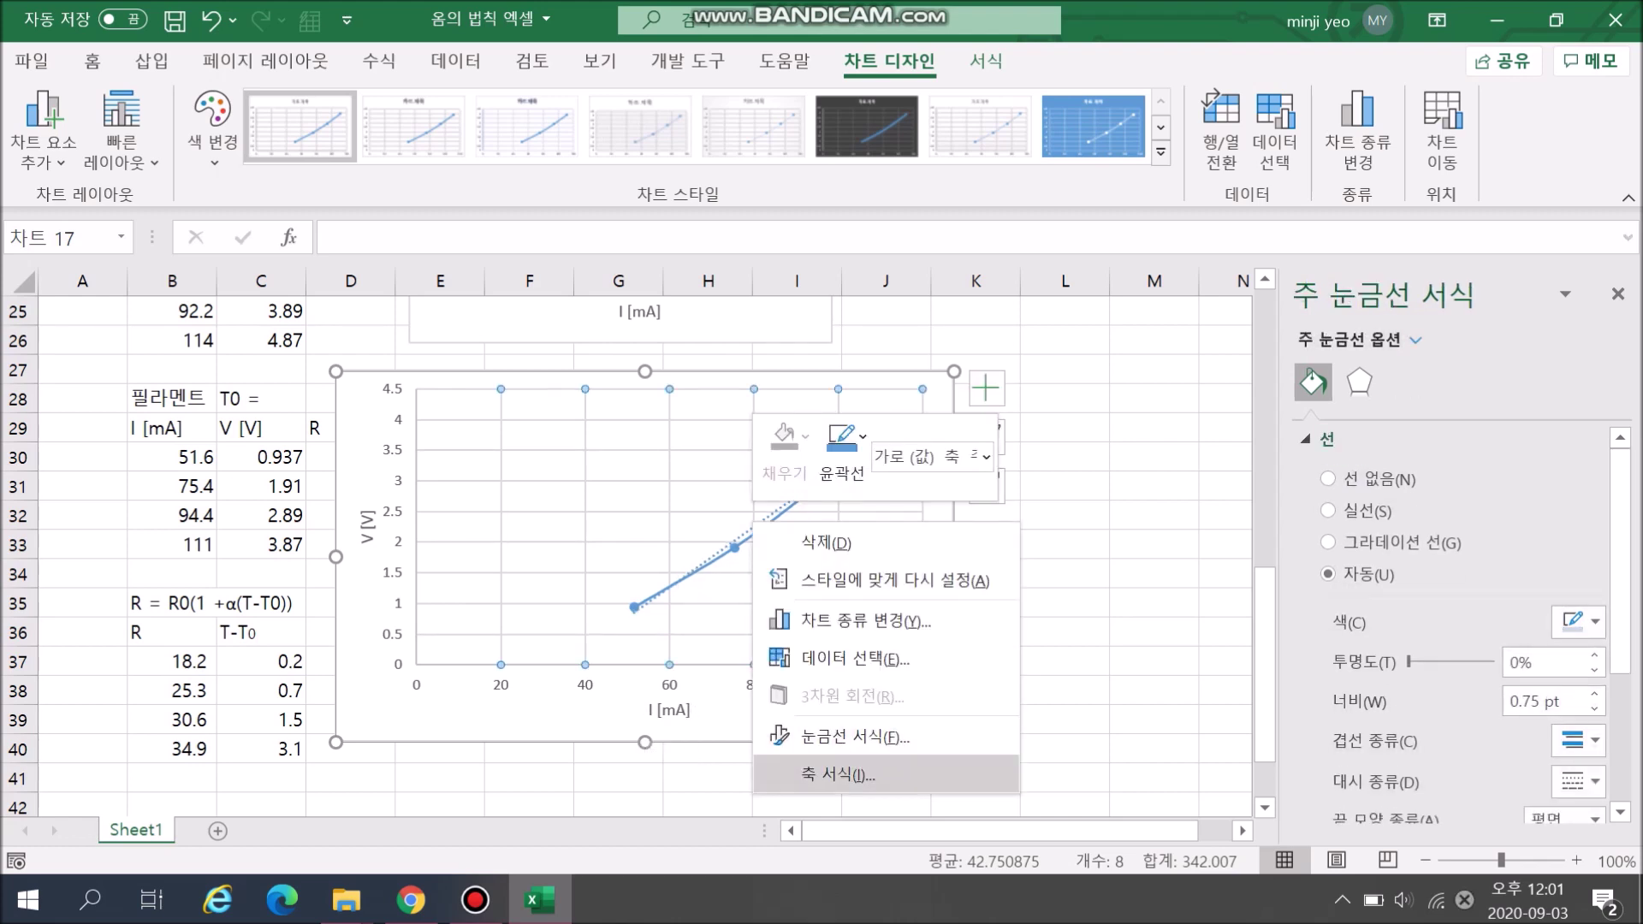
{"action": "key", "text": "Escape"}
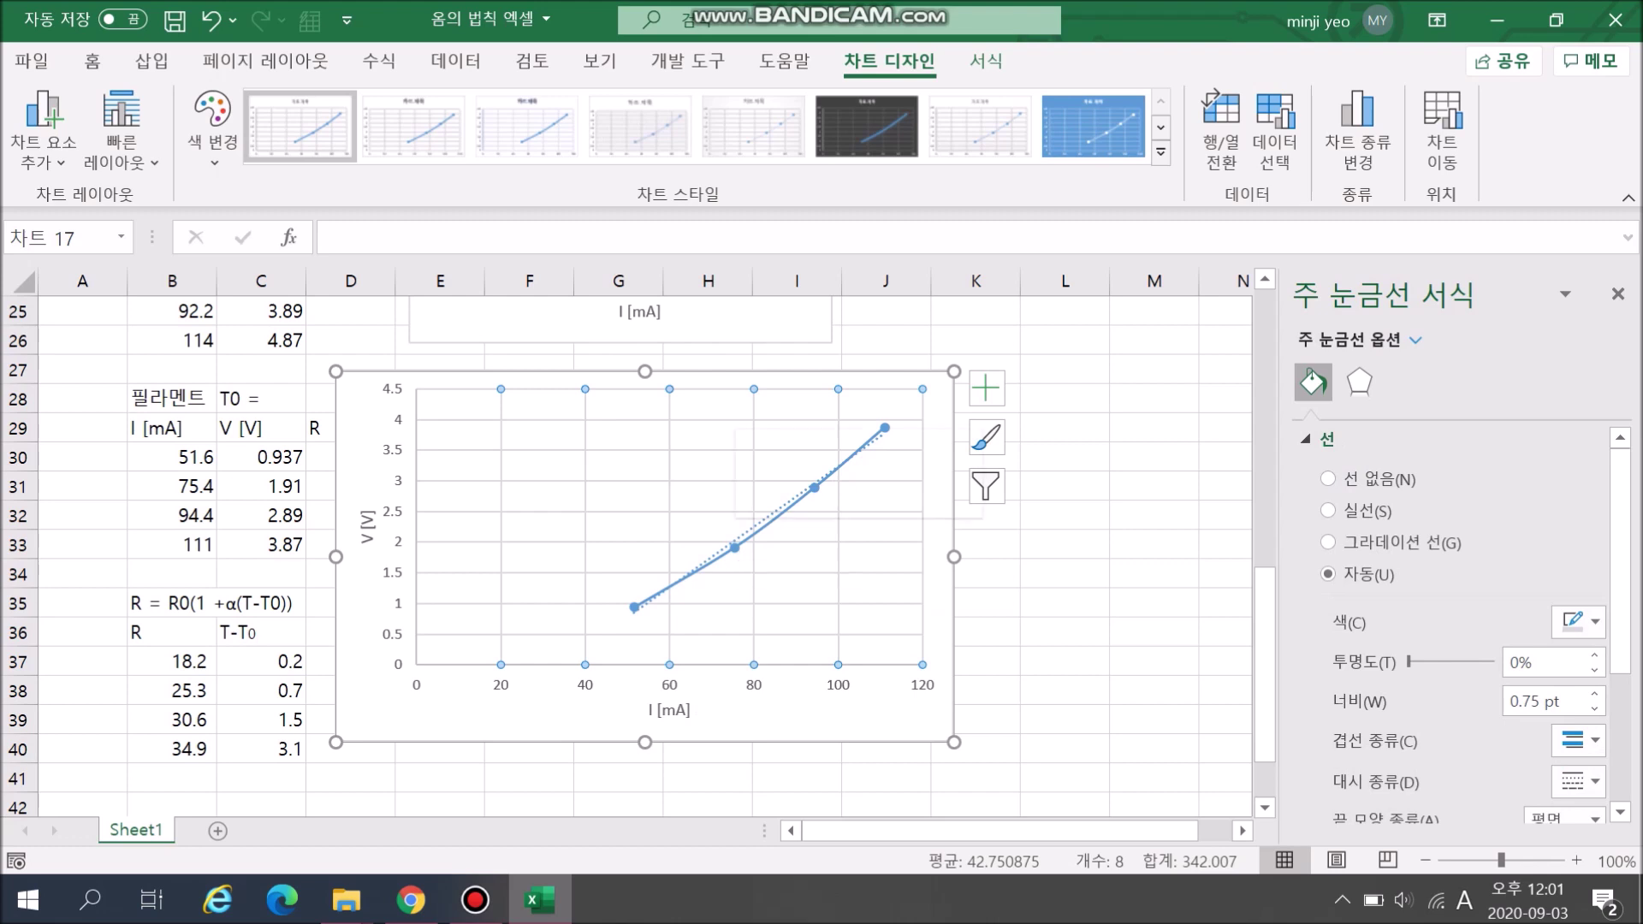
{"action": "right_click", "coordinate": [736, 537]}
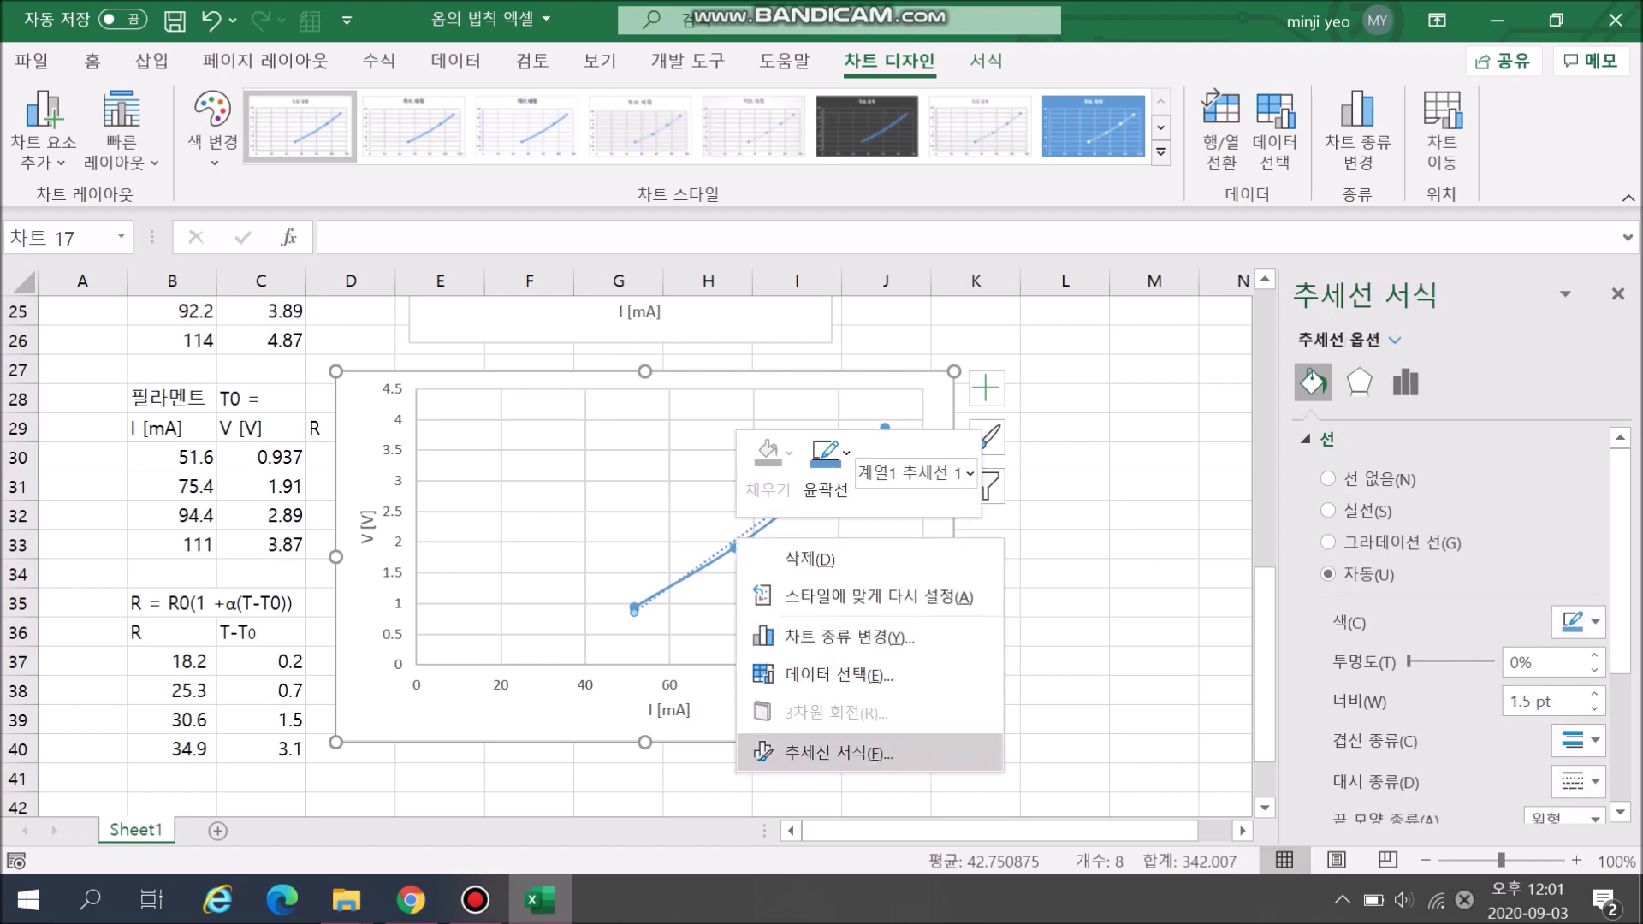
{"action": "left_click", "coordinate": [813, 753]}
{"action": "scroll", "coordinate": [1455, 642], "scroll_direction": "down", "scroll_amount": 5}
{"action": "left_click", "coordinate": [1329, 726]}
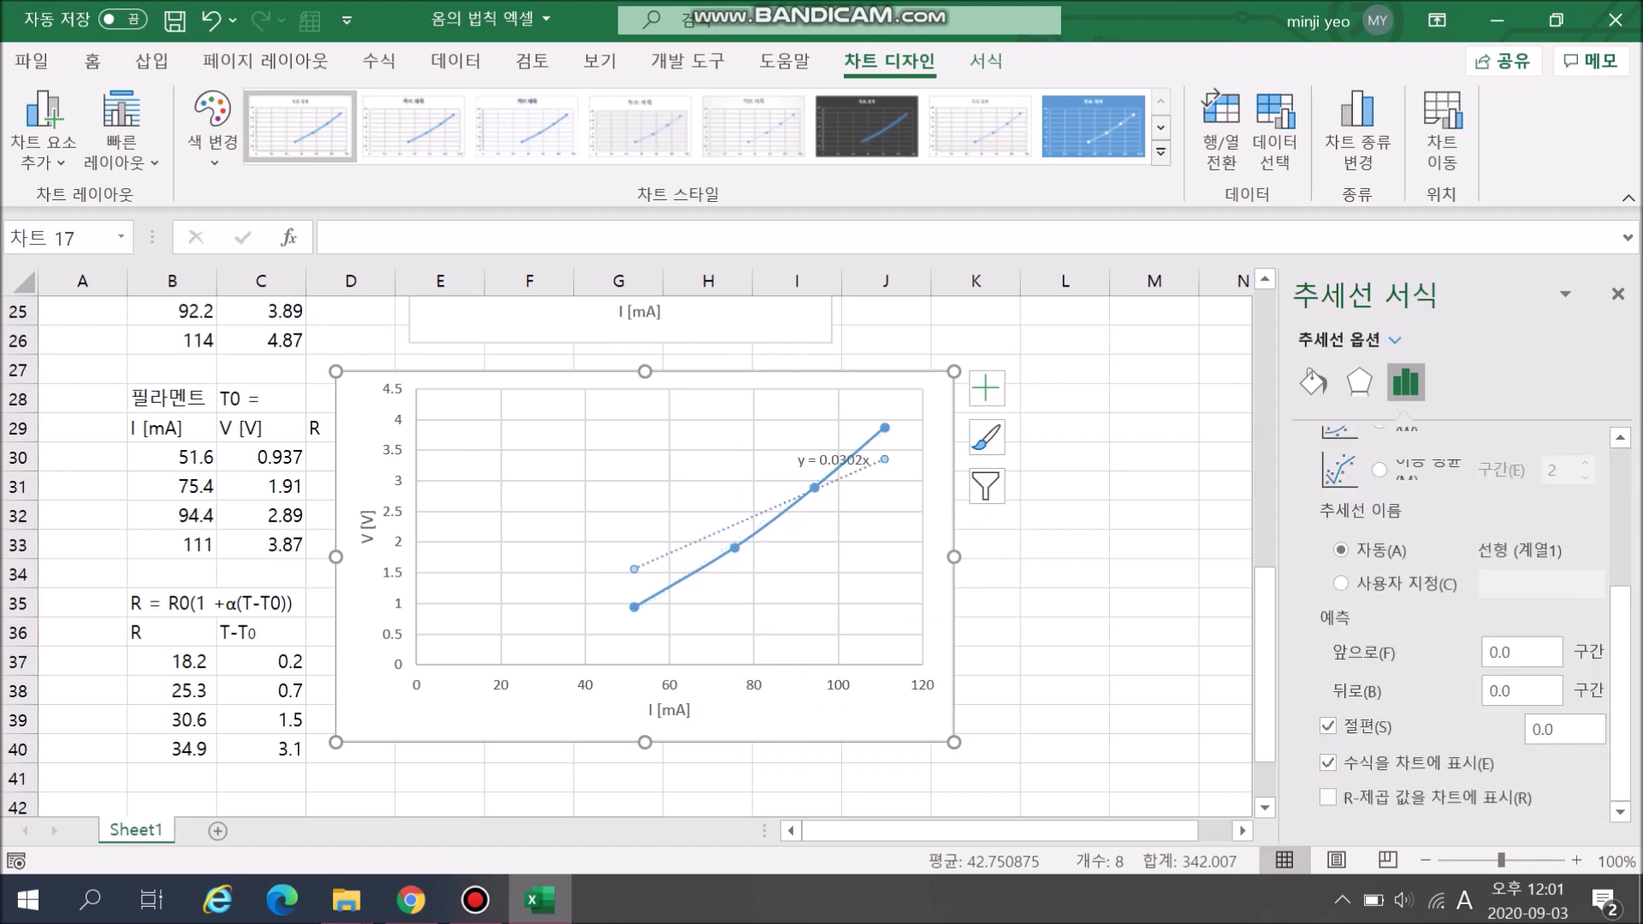
- Shrink the filament chart and move it beside its data table, across columns G to L from row 27
{"action": "left_click_drag", "start_coordinate": [954, 742], "coordinate": [819, 681]}
{"action": "left_click_drag", "start_coordinate": [775, 380], "coordinate": [1160, 365]}
{"action": "left_click_drag", "start_coordinate": [1194, 658], "coordinate": [1100, 653]}
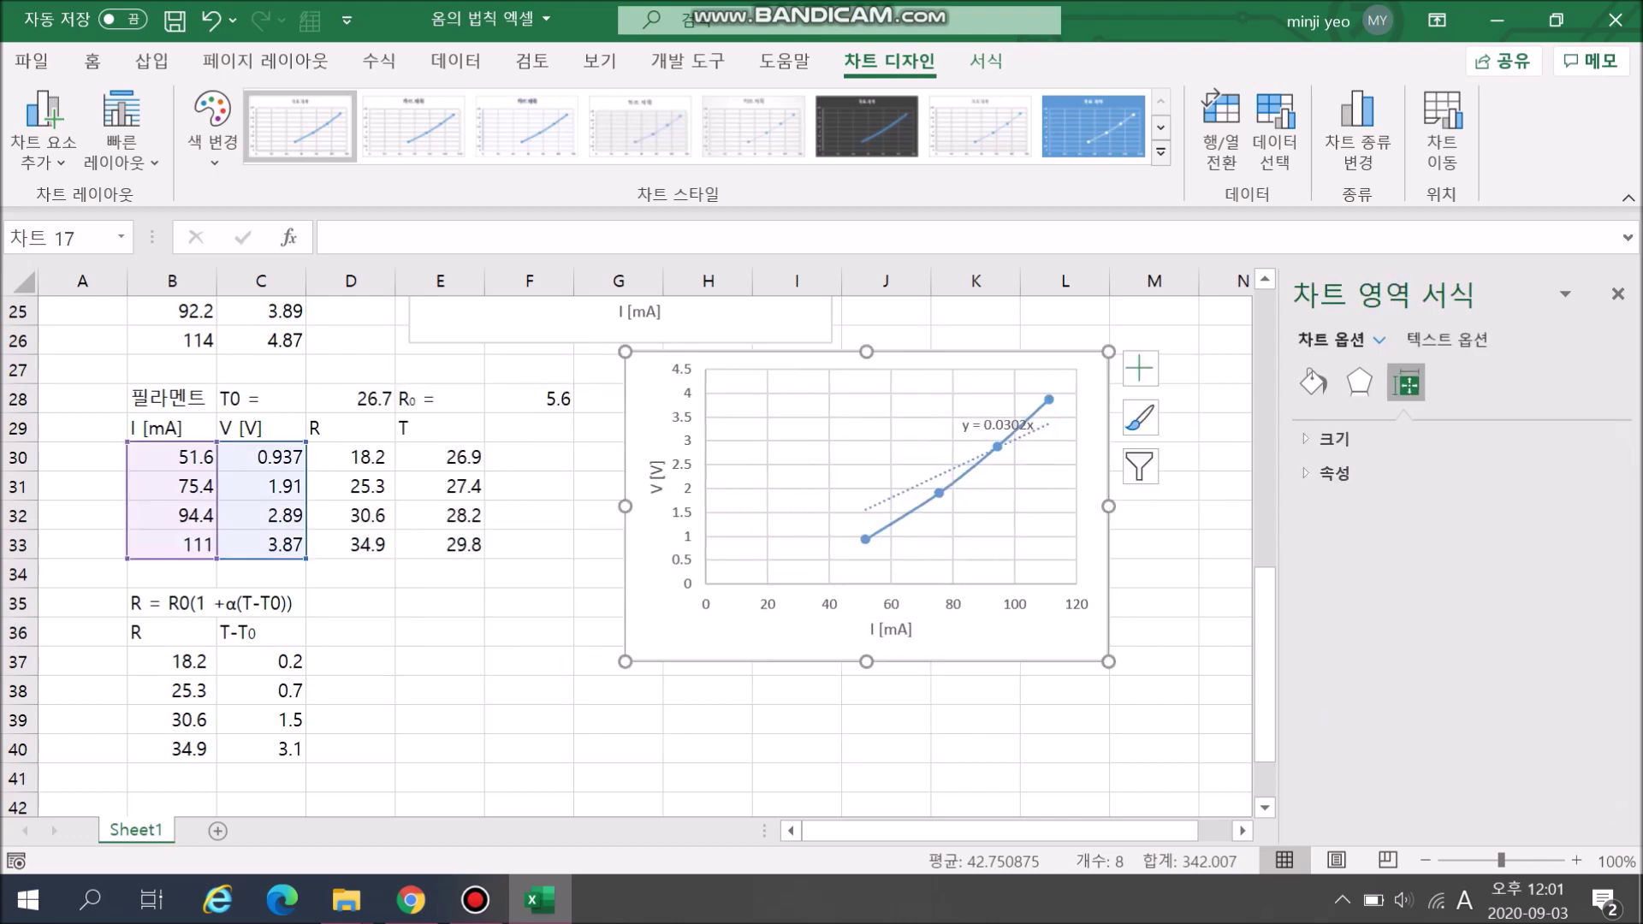
- Remove the fixed intercept from the filament chart's trendline and shrink the chart further so it ends around row 35
{"action": "left_click", "coordinate": [1140, 368]}
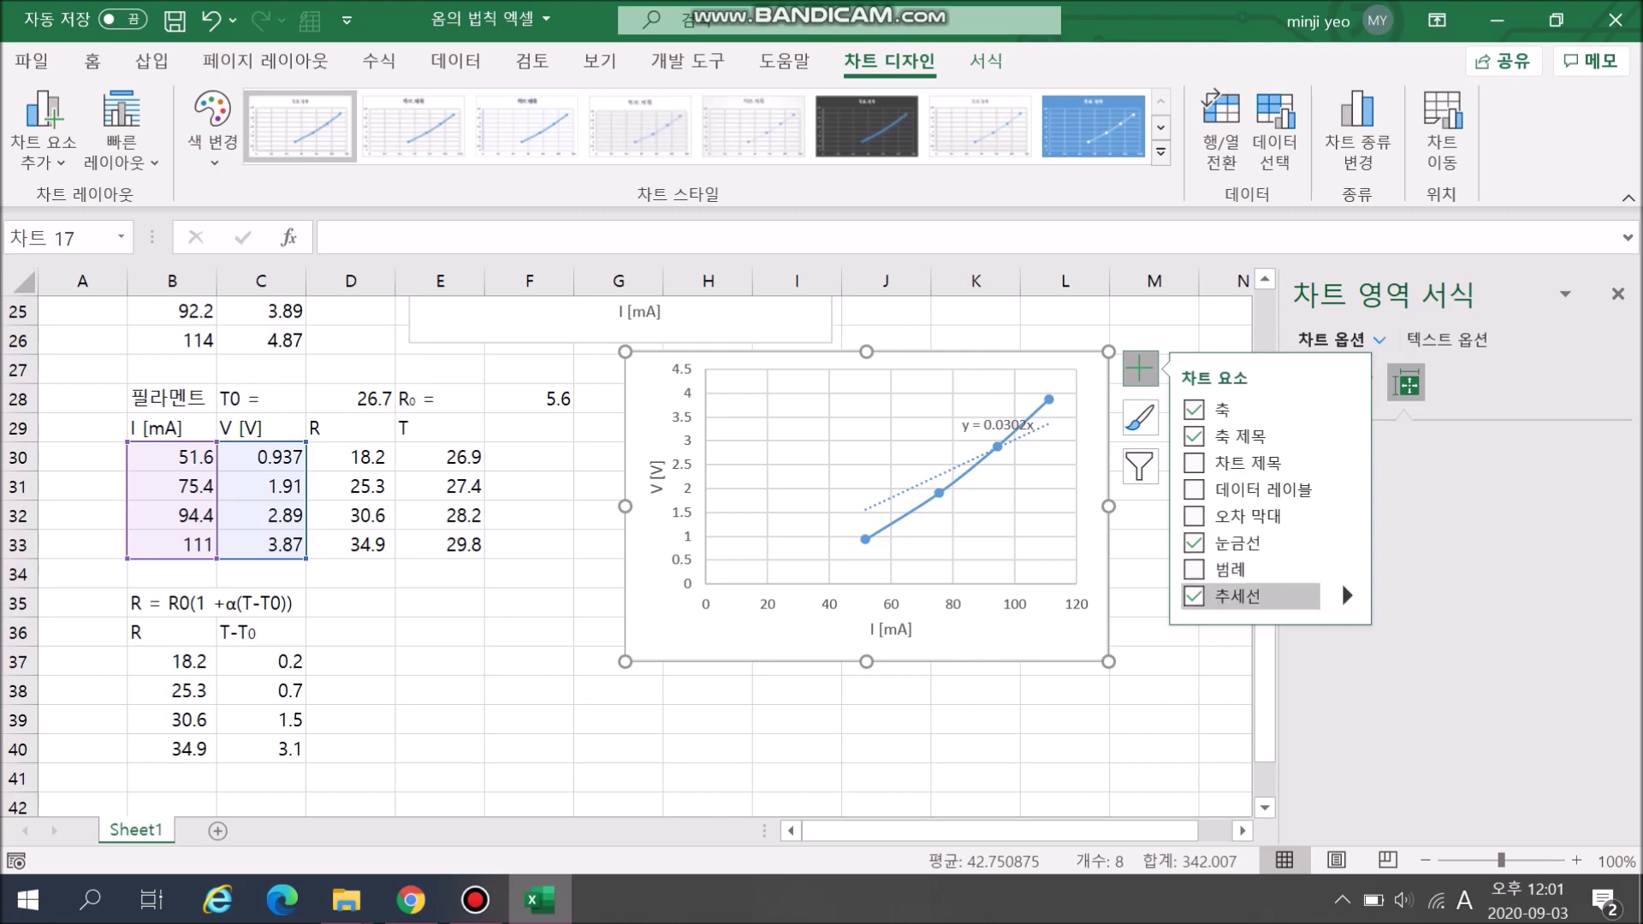
{"action": "left_click", "coordinate": [1029, 433]}
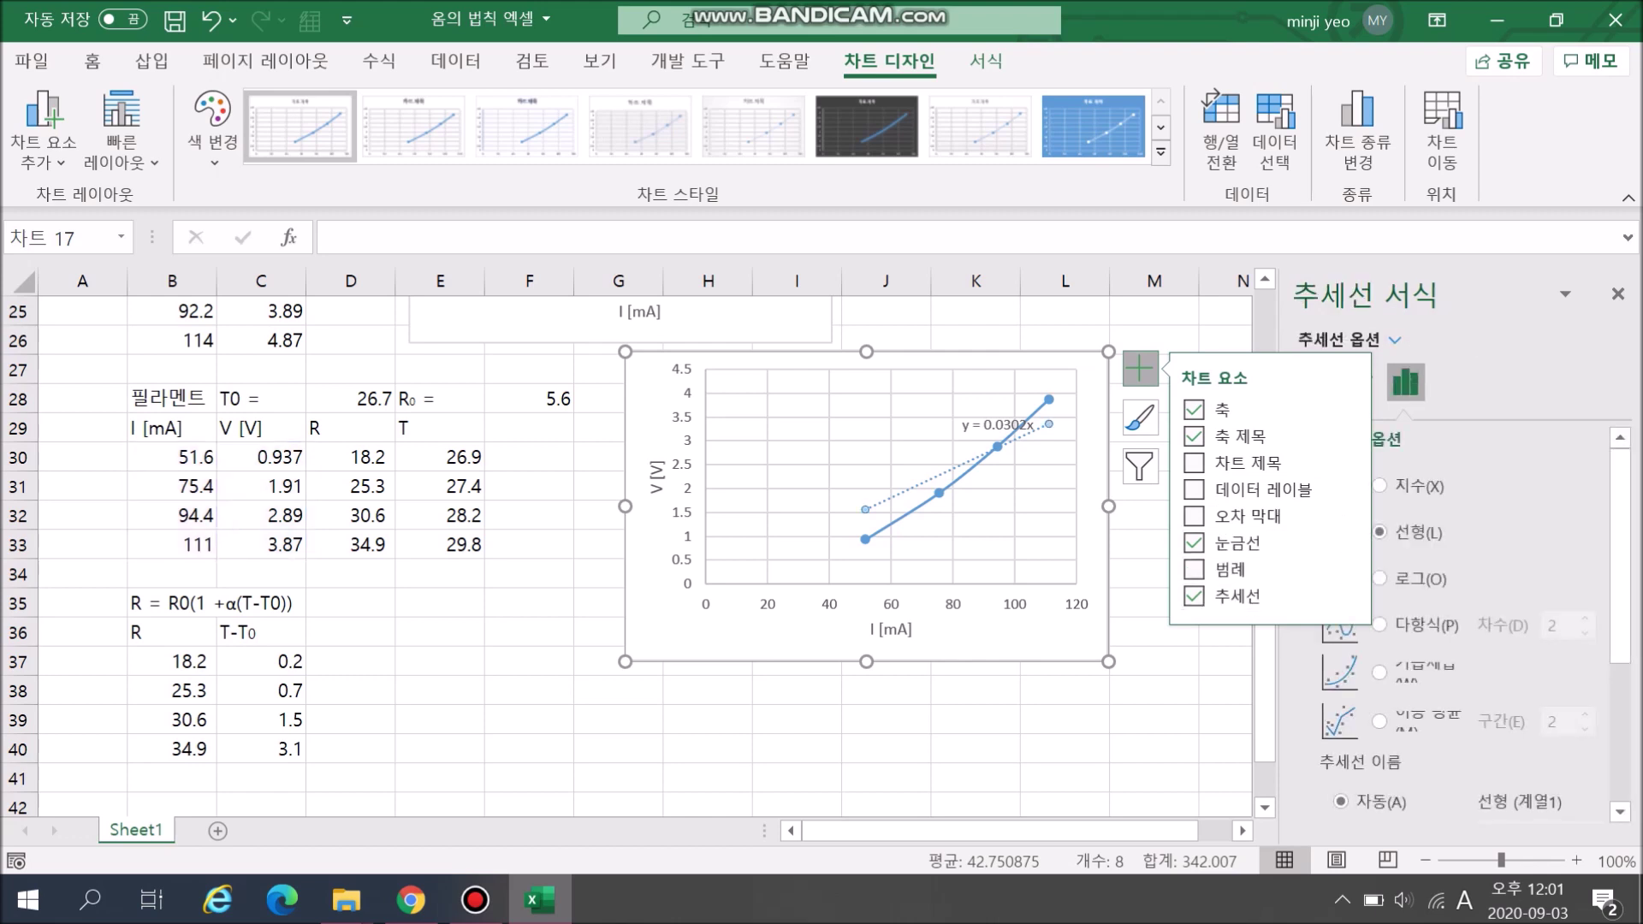
{"action": "right_click", "coordinate": [1029, 433]}
{"action": "left_click", "coordinate": [1112, 648]}
{"action": "scroll", "coordinate": [1455, 642], "scroll_direction": "down", "scroll_amount": 3}
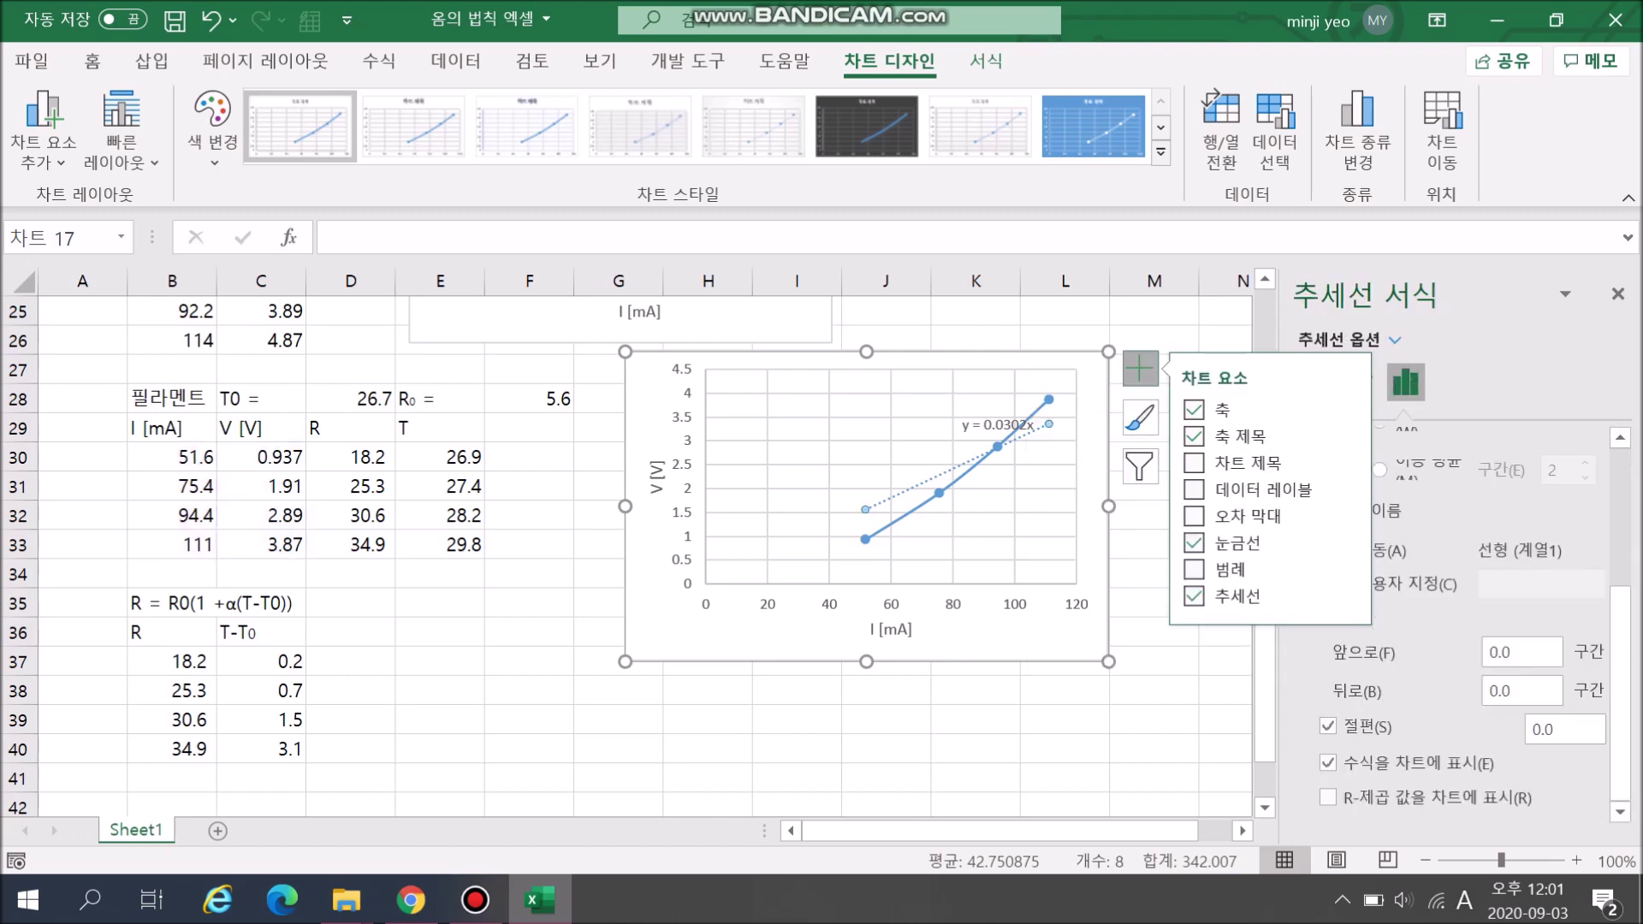
{"action": "left_click", "coordinate": [1328, 727]}
{"action": "left_click_drag", "start_coordinate": [1108, 661], "coordinate": [1043, 601]}
{"action": "left_click", "coordinate": [619, 691]}
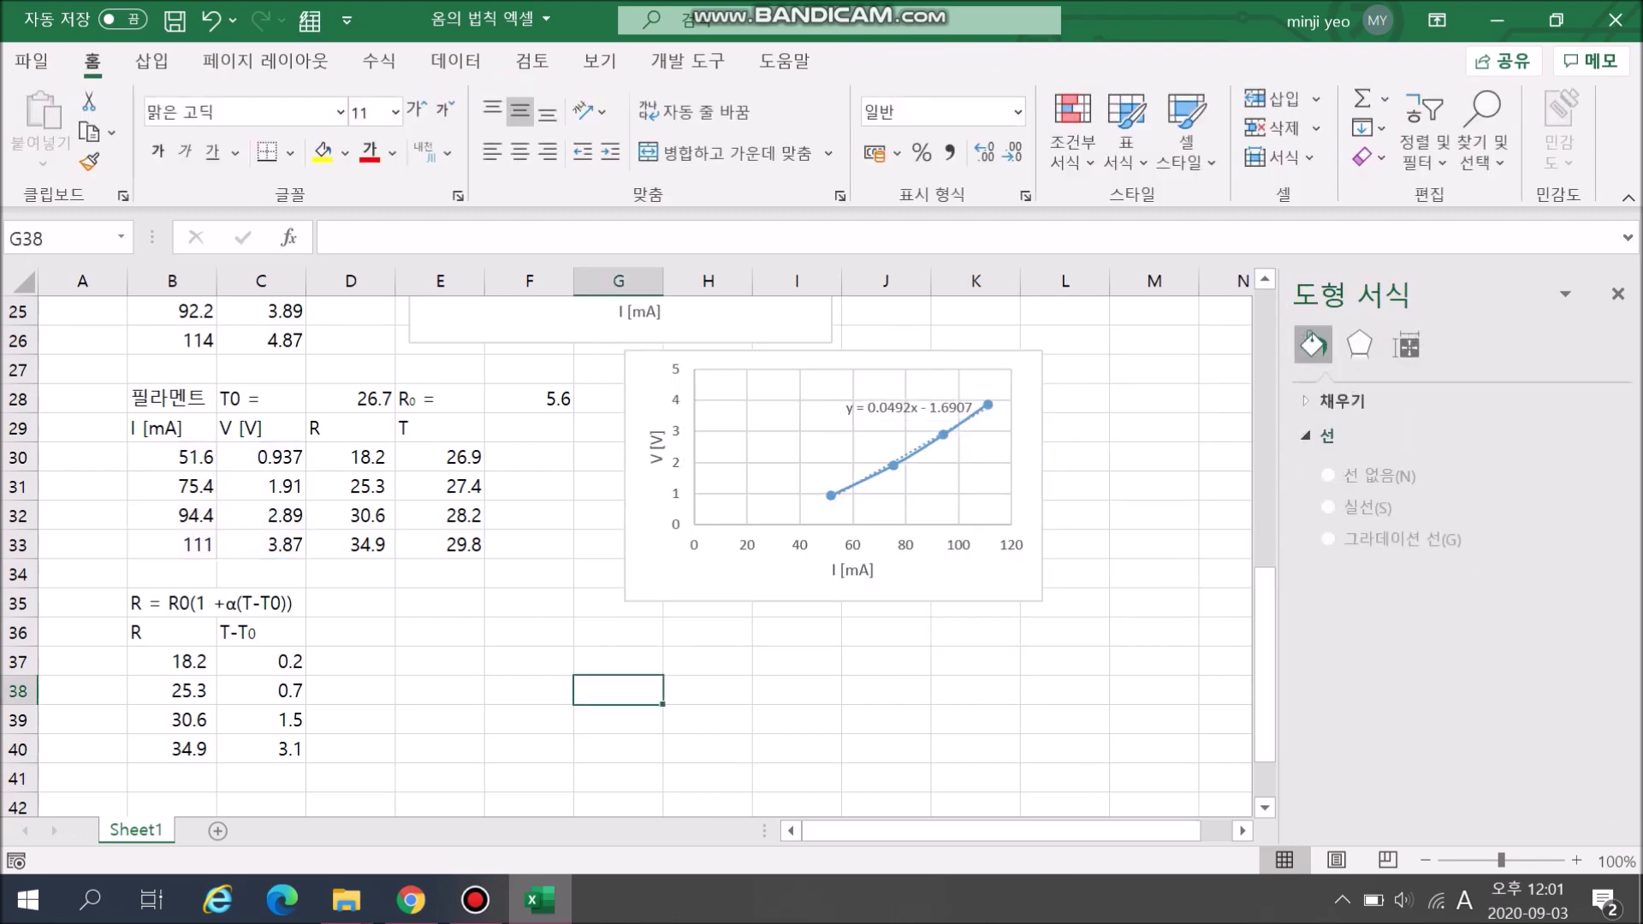
- Insert a scatter chart with smooth lines and markers from the R and T-T0 data in B37:C40 and delete its chart title
{"action": "left_click_drag", "start_coordinate": [173, 661], "coordinate": [261, 749]}
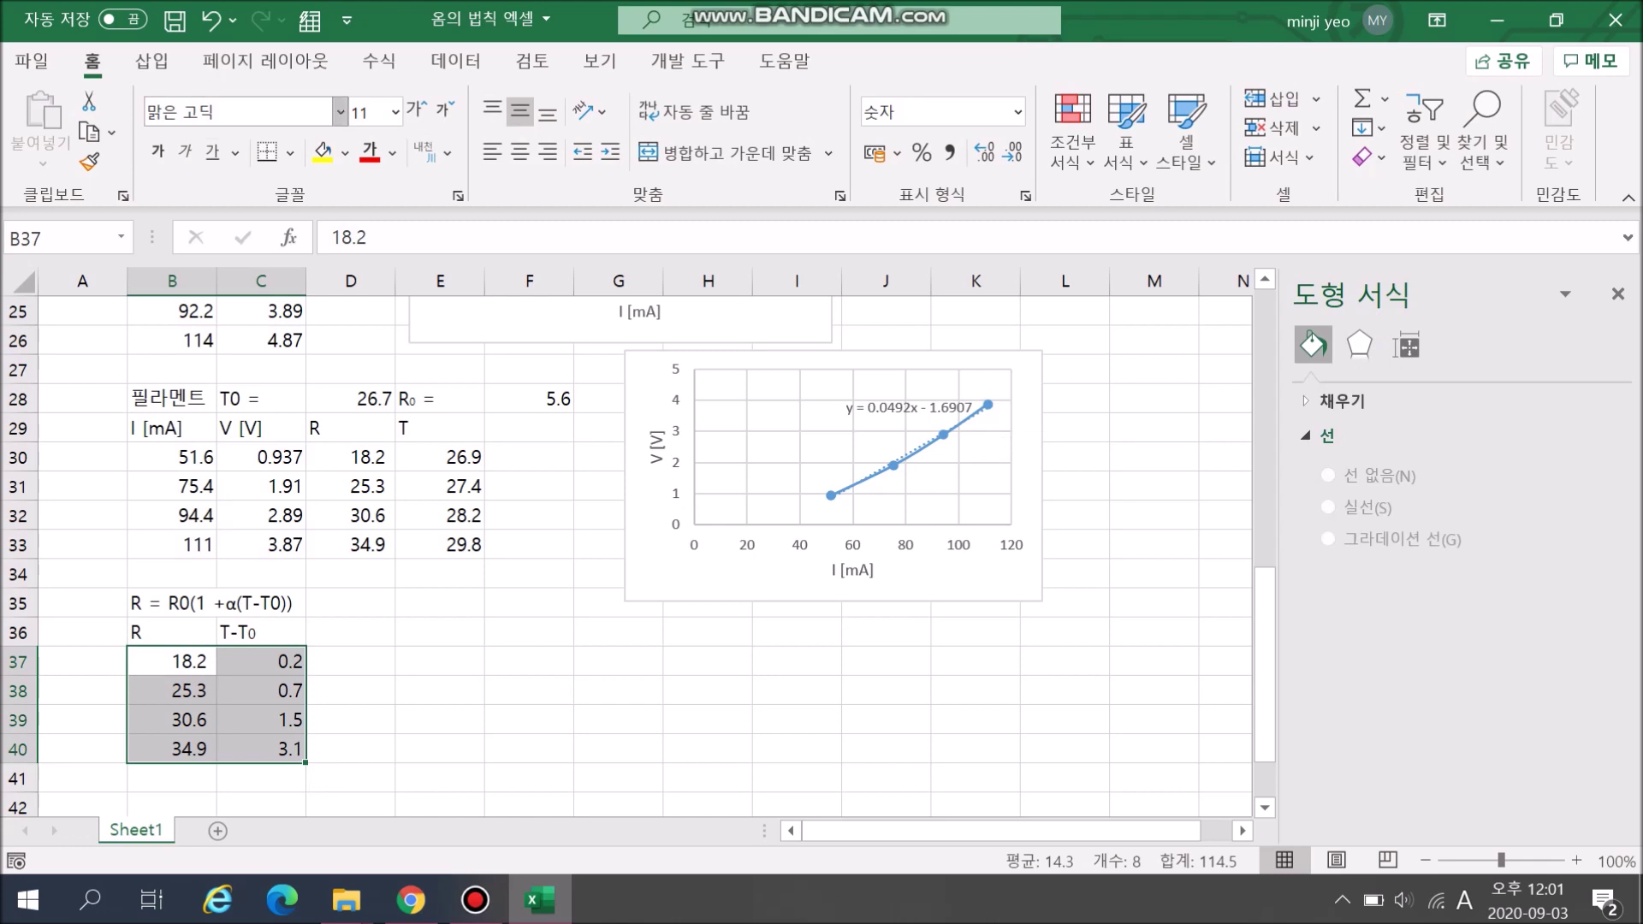
{"action": "left_click", "coordinate": [152, 61]}
{"action": "left_click", "coordinate": [638, 156]}
{"action": "left_click", "coordinate": [730, 235]}
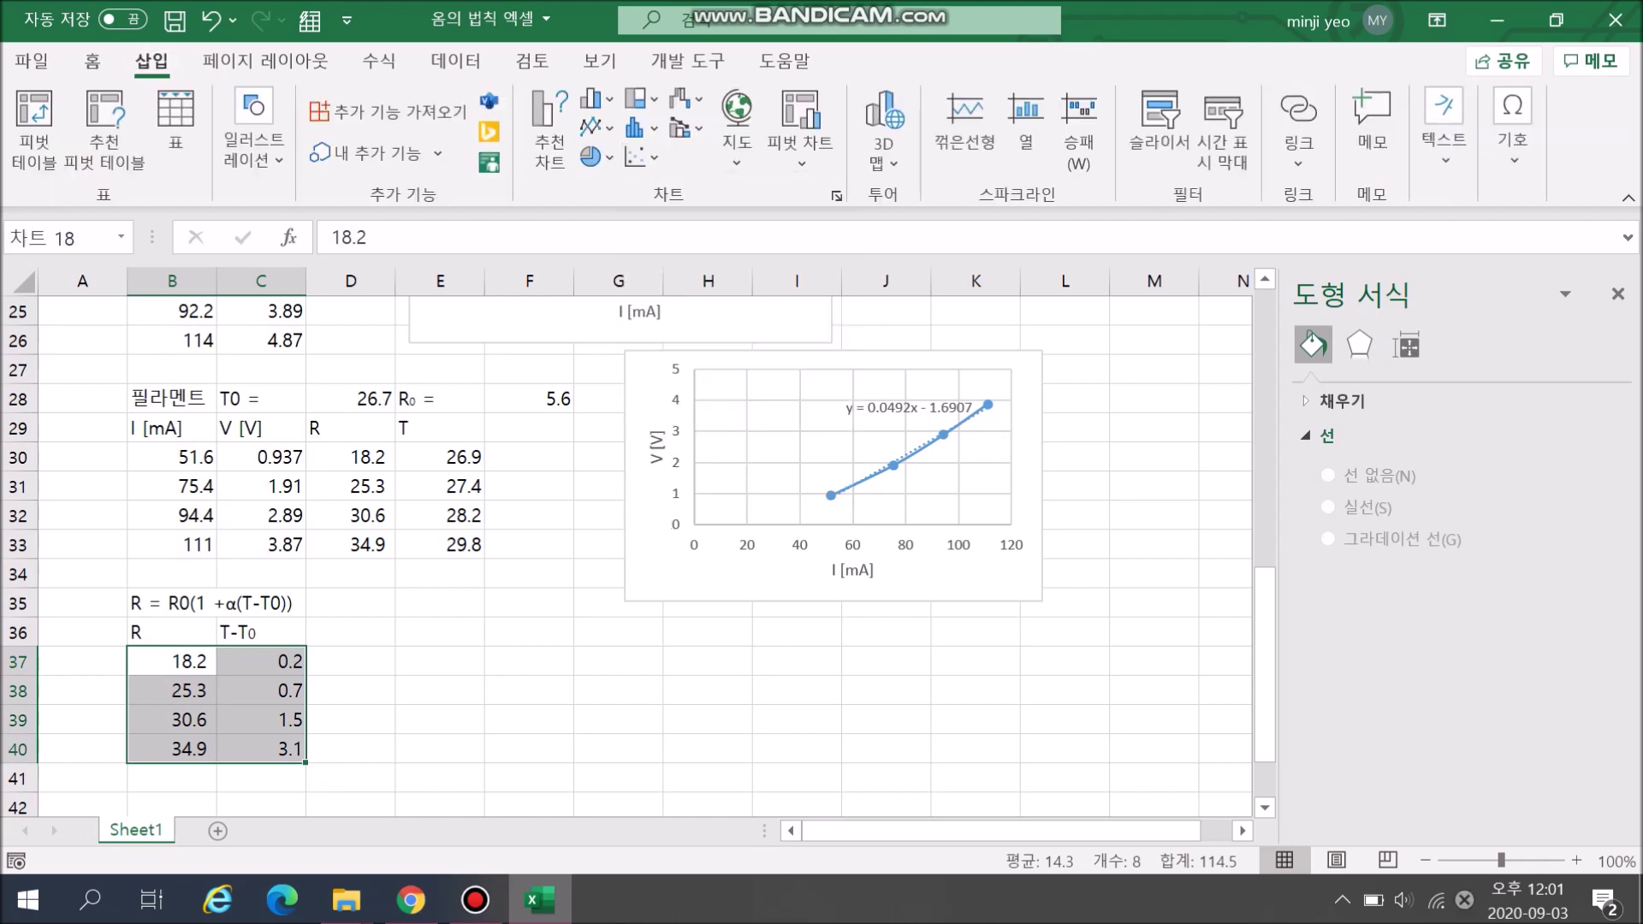
{"action": "left_click", "coordinate": [644, 404]}
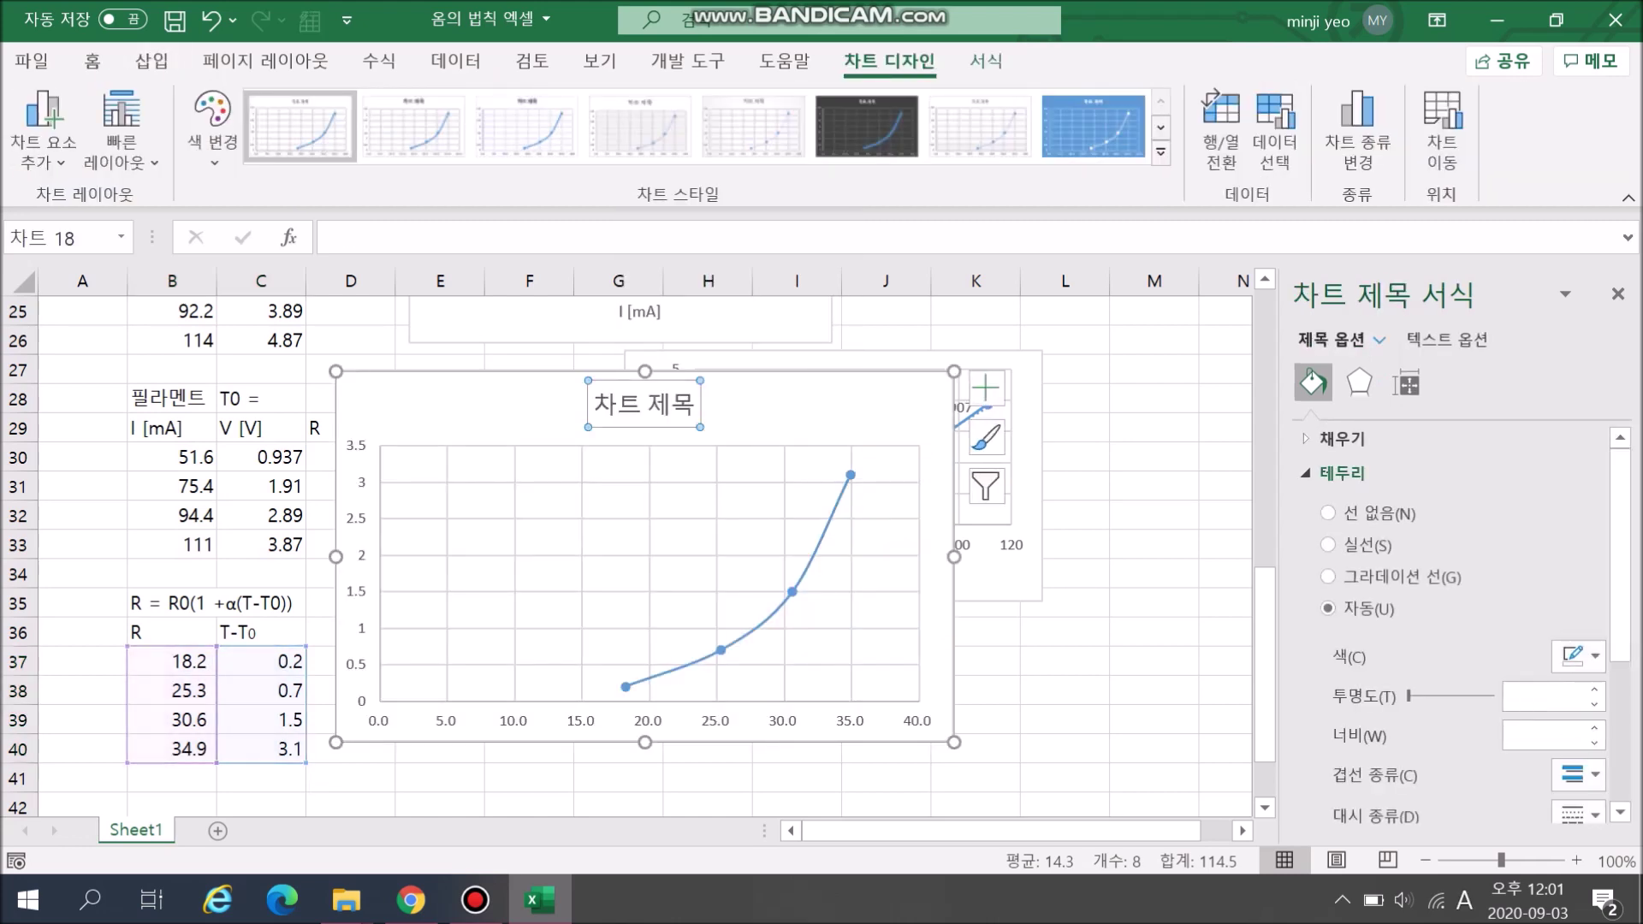
{"action": "left_click", "coordinate": [753, 406]}
{"action": "key", "text": "Delete"}
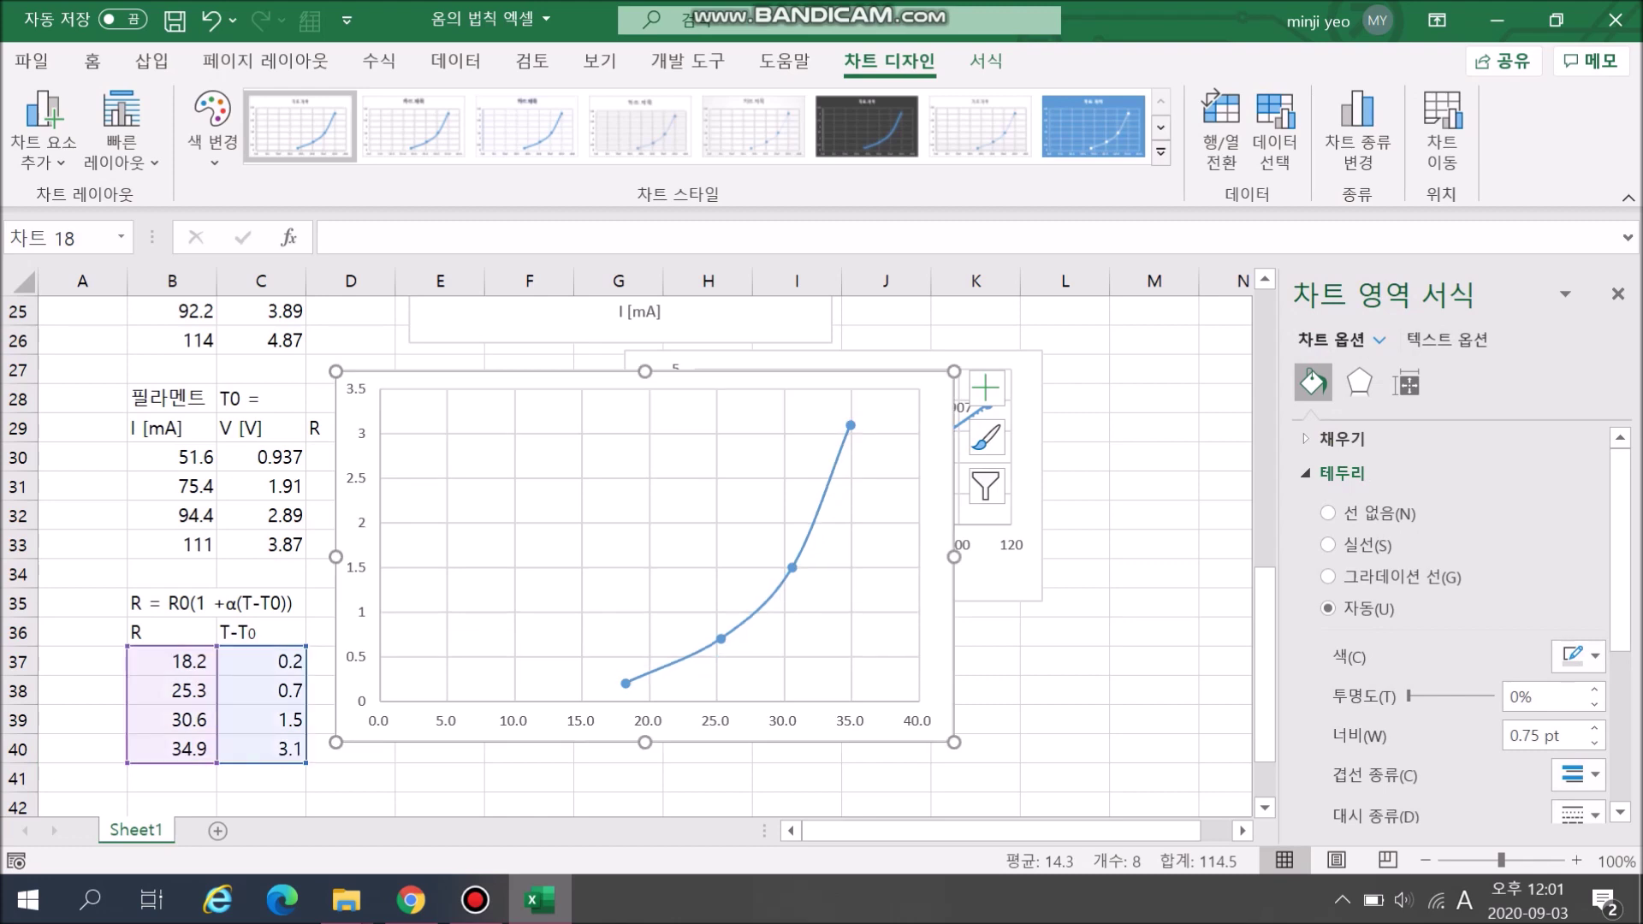
- Add a trendline and axis titles to the chart of the R and T-T0 data
{"action": "left_click", "coordinate": [986, 388]}
{"action": "left_click", "coordinate": [1083, 616]}
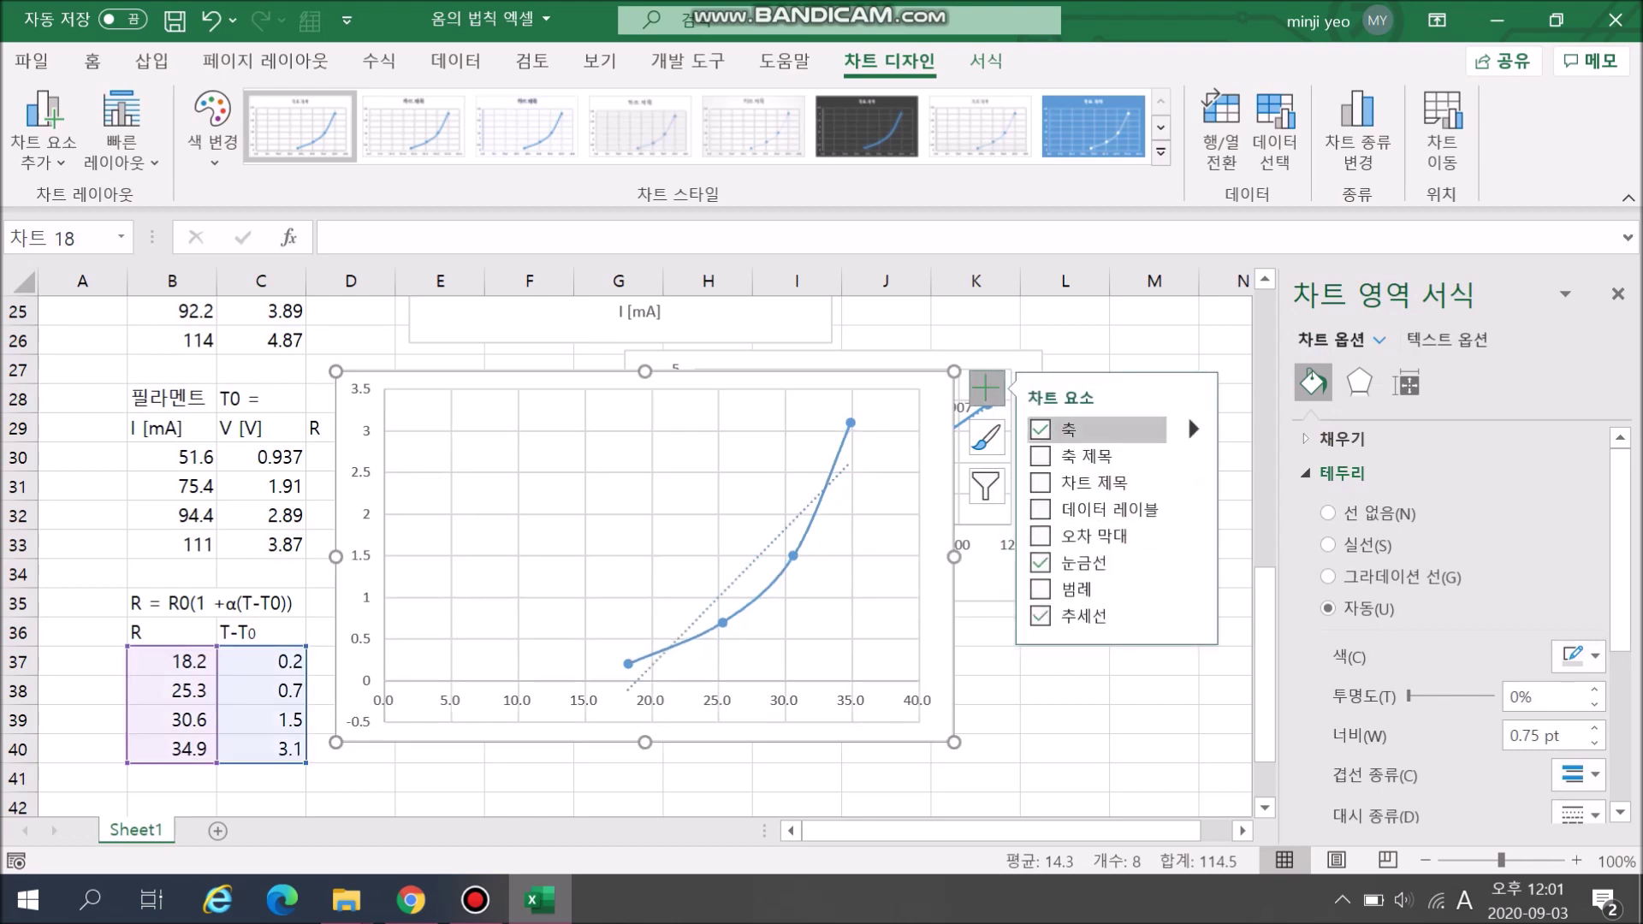
{"action": "left_click", "coordinate": [1085, 456]}
- Shrink the R and T-T0 chart and place it below the filament chart, across columns E to J in rows 35 to 43
{"action": "left_click_drag", "start_coordinate": [955, 742], "coordinate": [770, 627]}
{"action": "left_click", "coordinate": [691, 517]}
{"action": "left_click_drag", "start_coordinate": [751, 462], "coordinate": [854, 695]}
- Name the vertical axis R and the horizontal axis T-T0 on the chart beside the R and T-T0 table
{"action": "scroll", "coordinate": [634, 557], "scroll_direction": "down", "scroll_amount": 2}
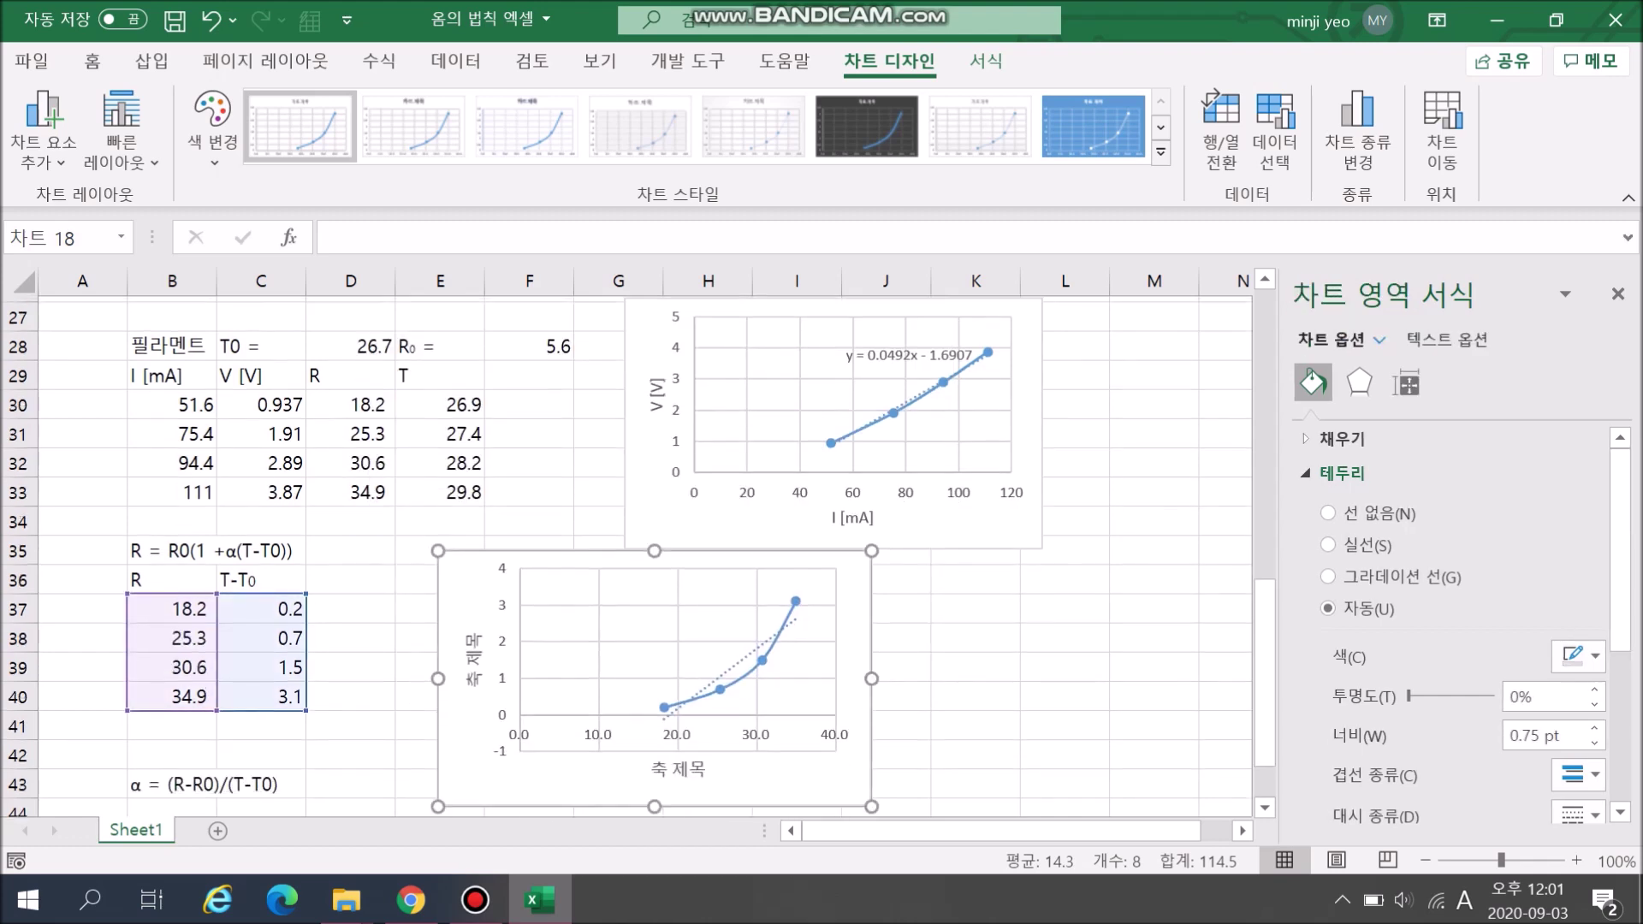
{"action": "left_click", "coordinate": [474, 537]}
{"action": "triple_click", "coordinate": [473, 535]}
{"action": "type", "text": "R"}
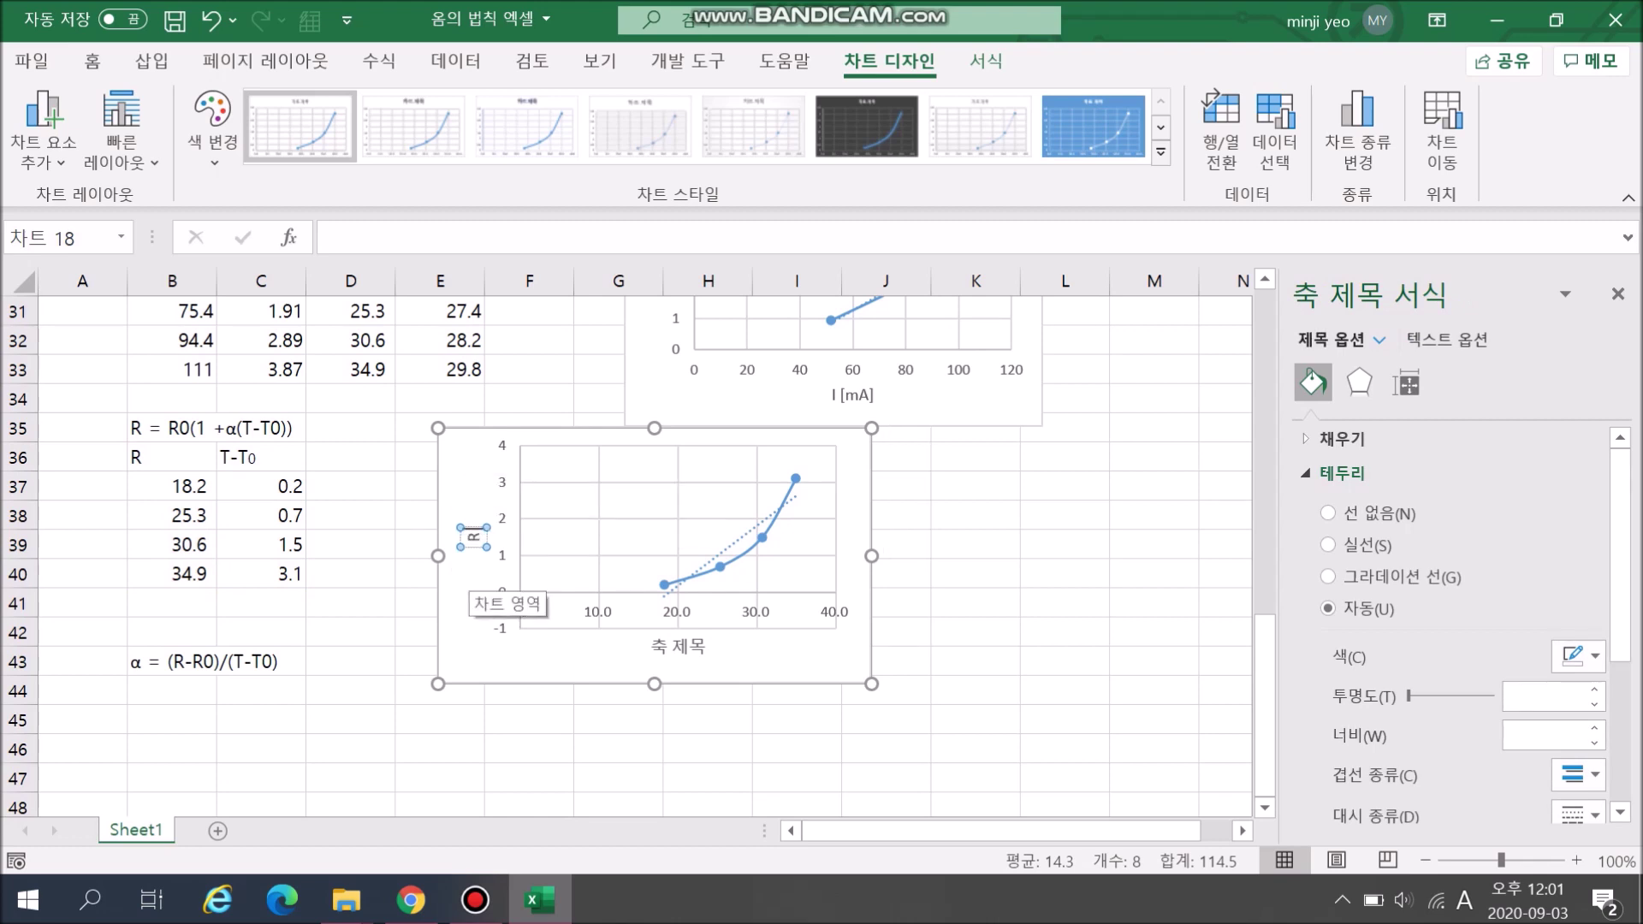
{"action": "left_click", "coordinate": [676, 646]}
{"action": "triple_click", "coordinate": [676, 646]}
{"action": "type", "text": "T"}
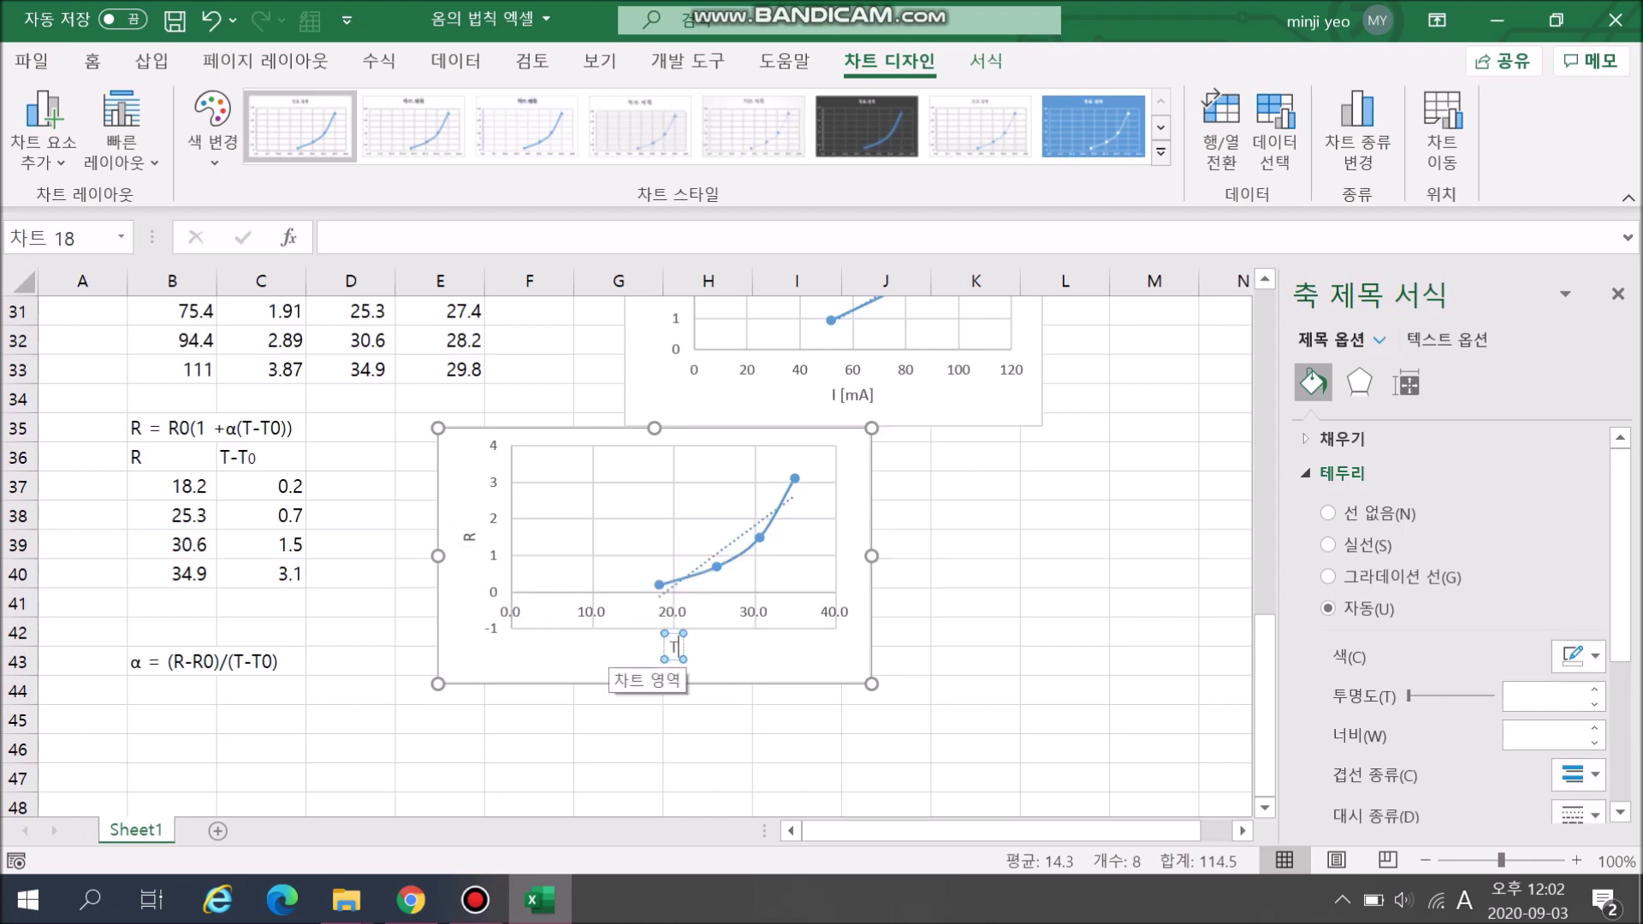
{"action": "type", "text": "-T0"}
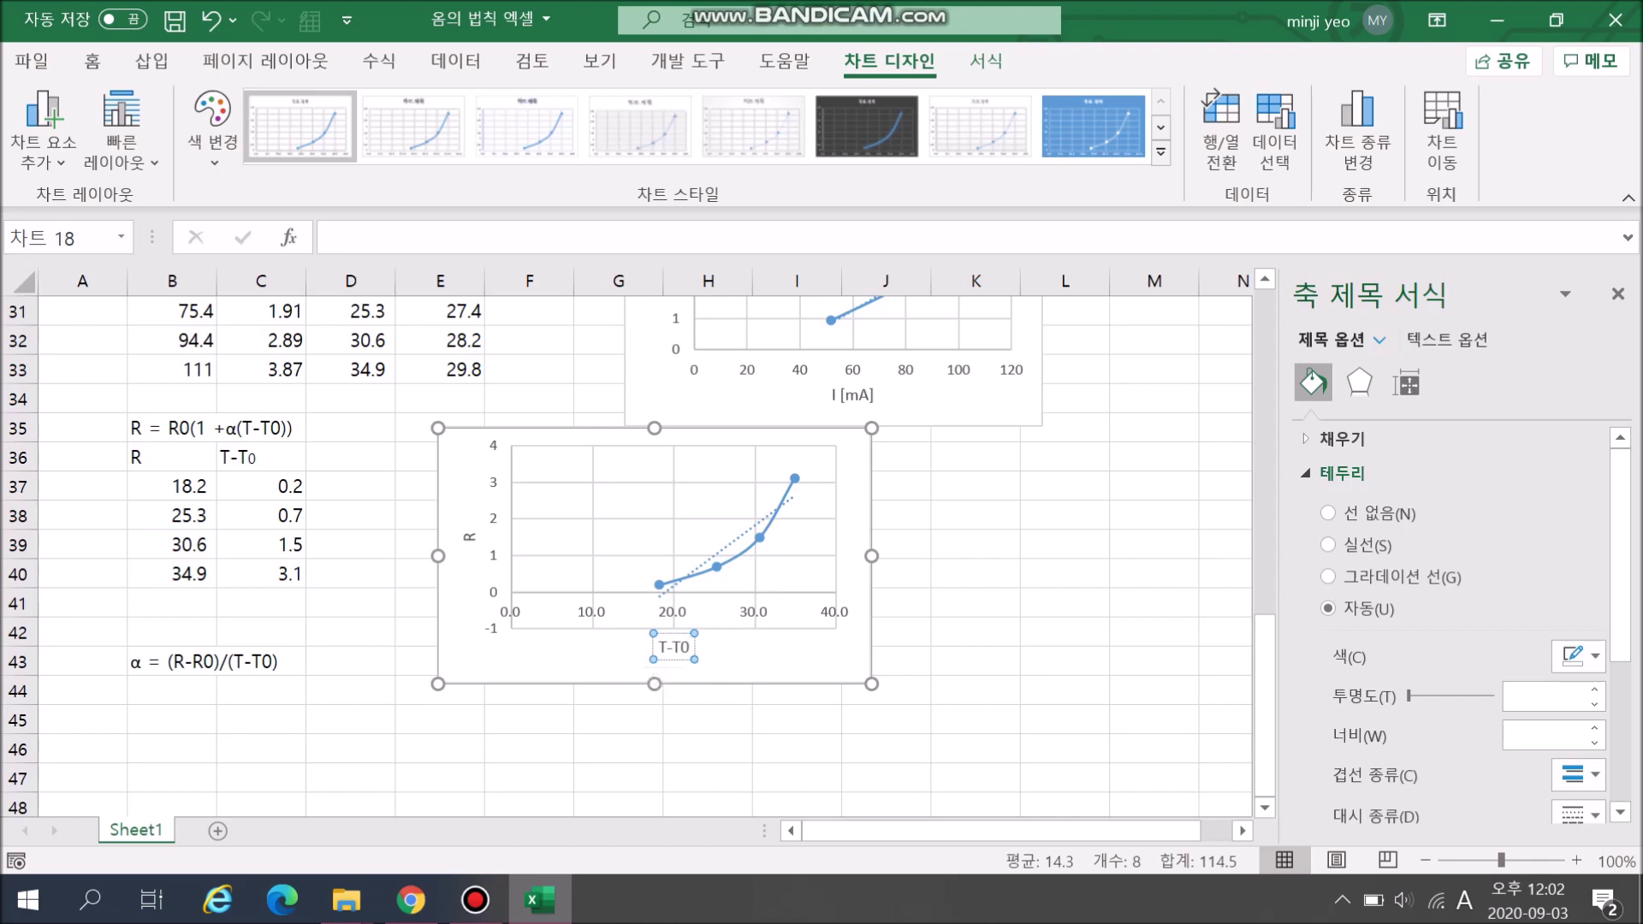
- Display the trendline equation on the R and T-T0 chart, leaving the intercept option off
{"action": "left_click", "coordinate": [738, 529]}
{"action": "left_click", "coordinate": [738, 519]}
{"action": "left_click", "coordinate": [734, 549]}
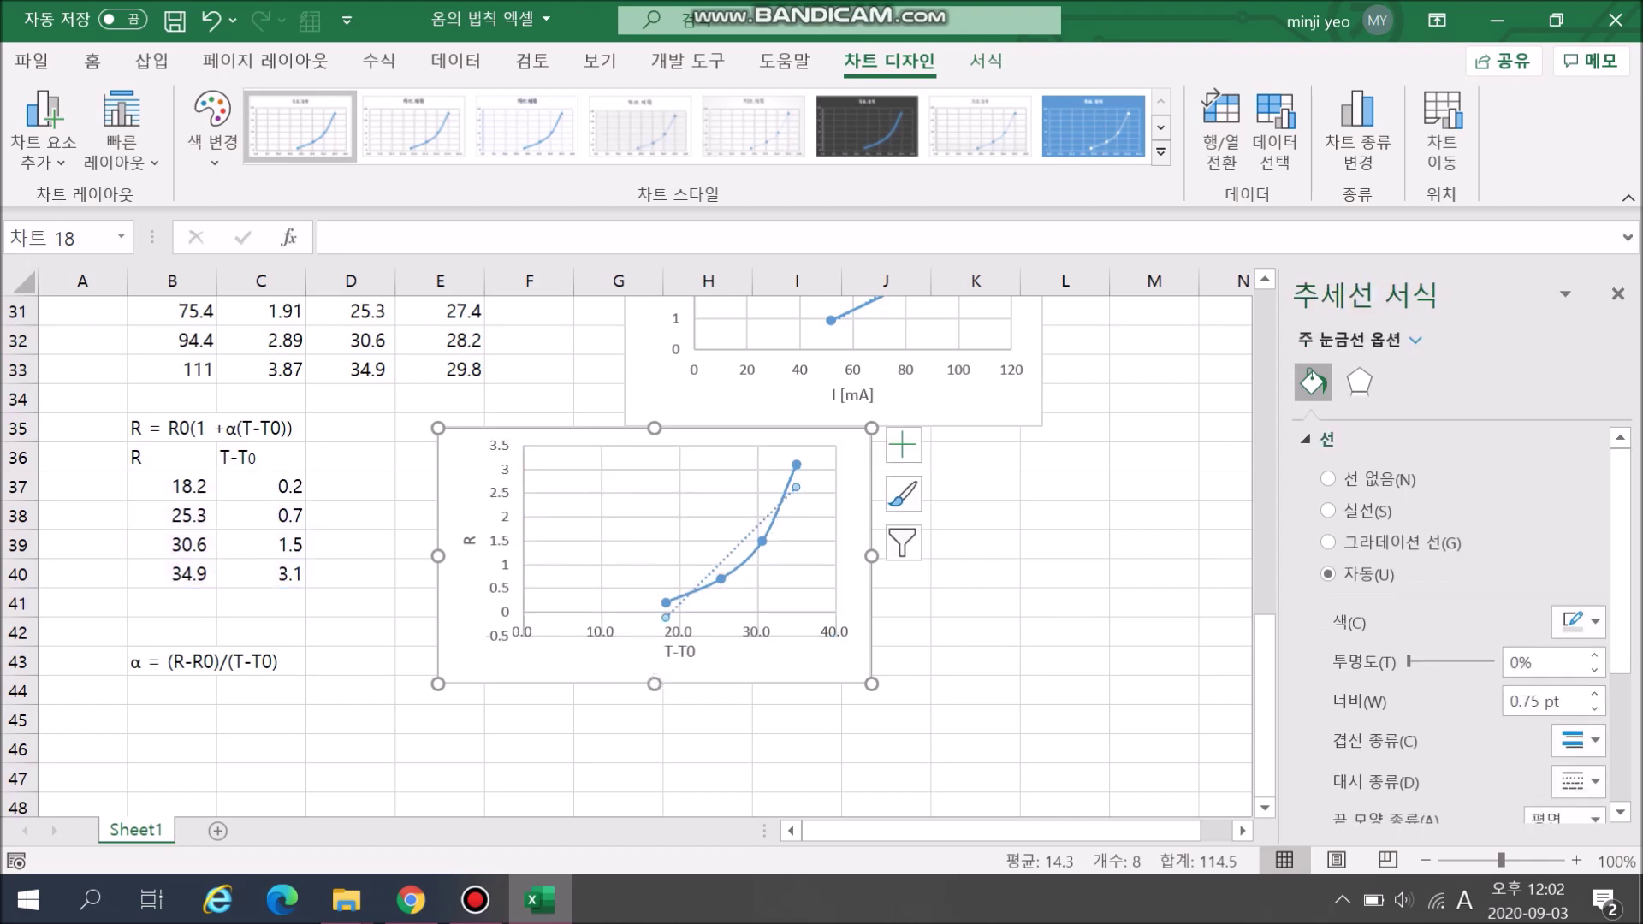
{"action": "key", "text": "Down"}
{"action": "key", "text": "shift+F10"}
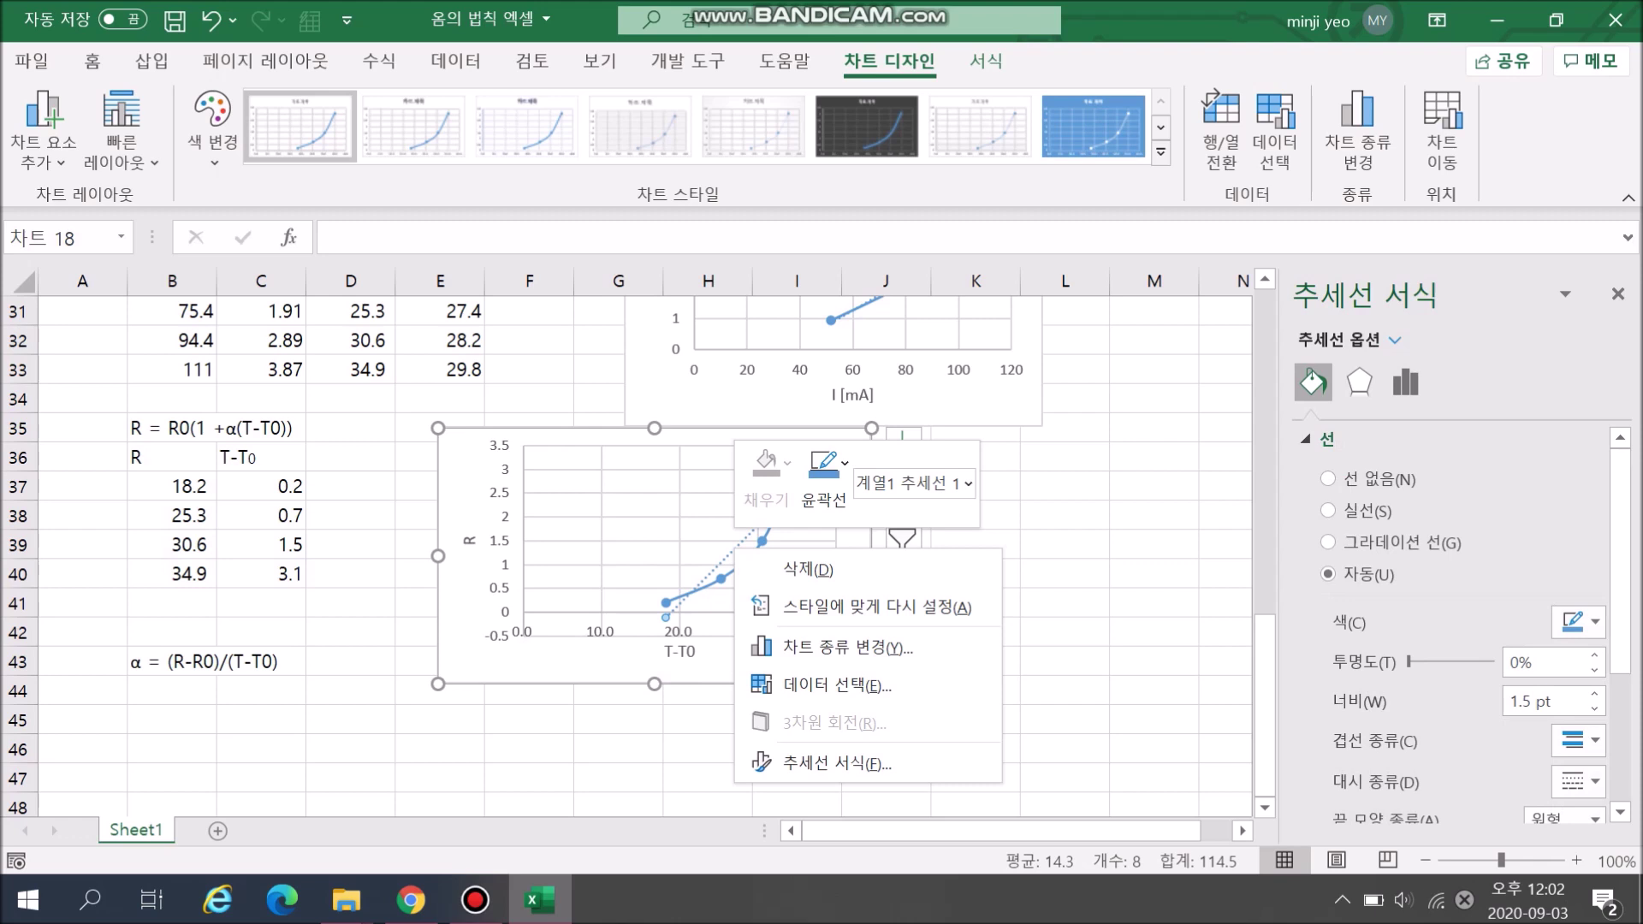
{"action": "left_click", "coordinate": [838, 763]}
{"action": "scroll", "coordinate": [1463, 625], "scroll_direction": "down", "scroll_amount": 3}
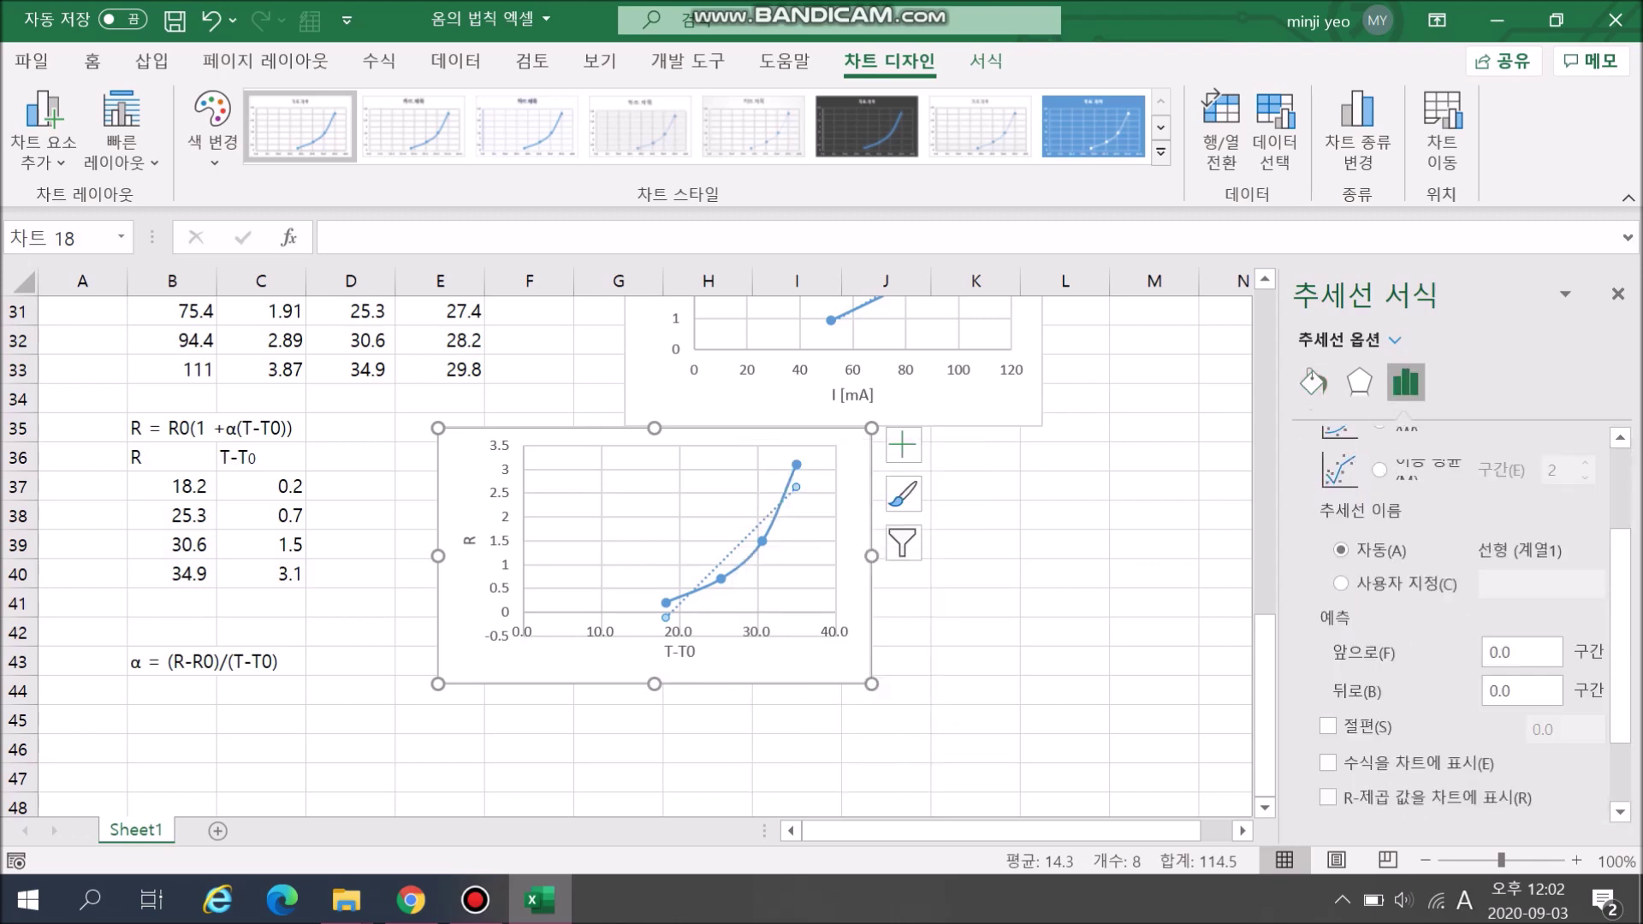
{"action": "left_click", "coordinate": [1328, 727]}
{"action": "key", "text": "space"}
{"action": "left_click", "coordinate": [1328, 727]}
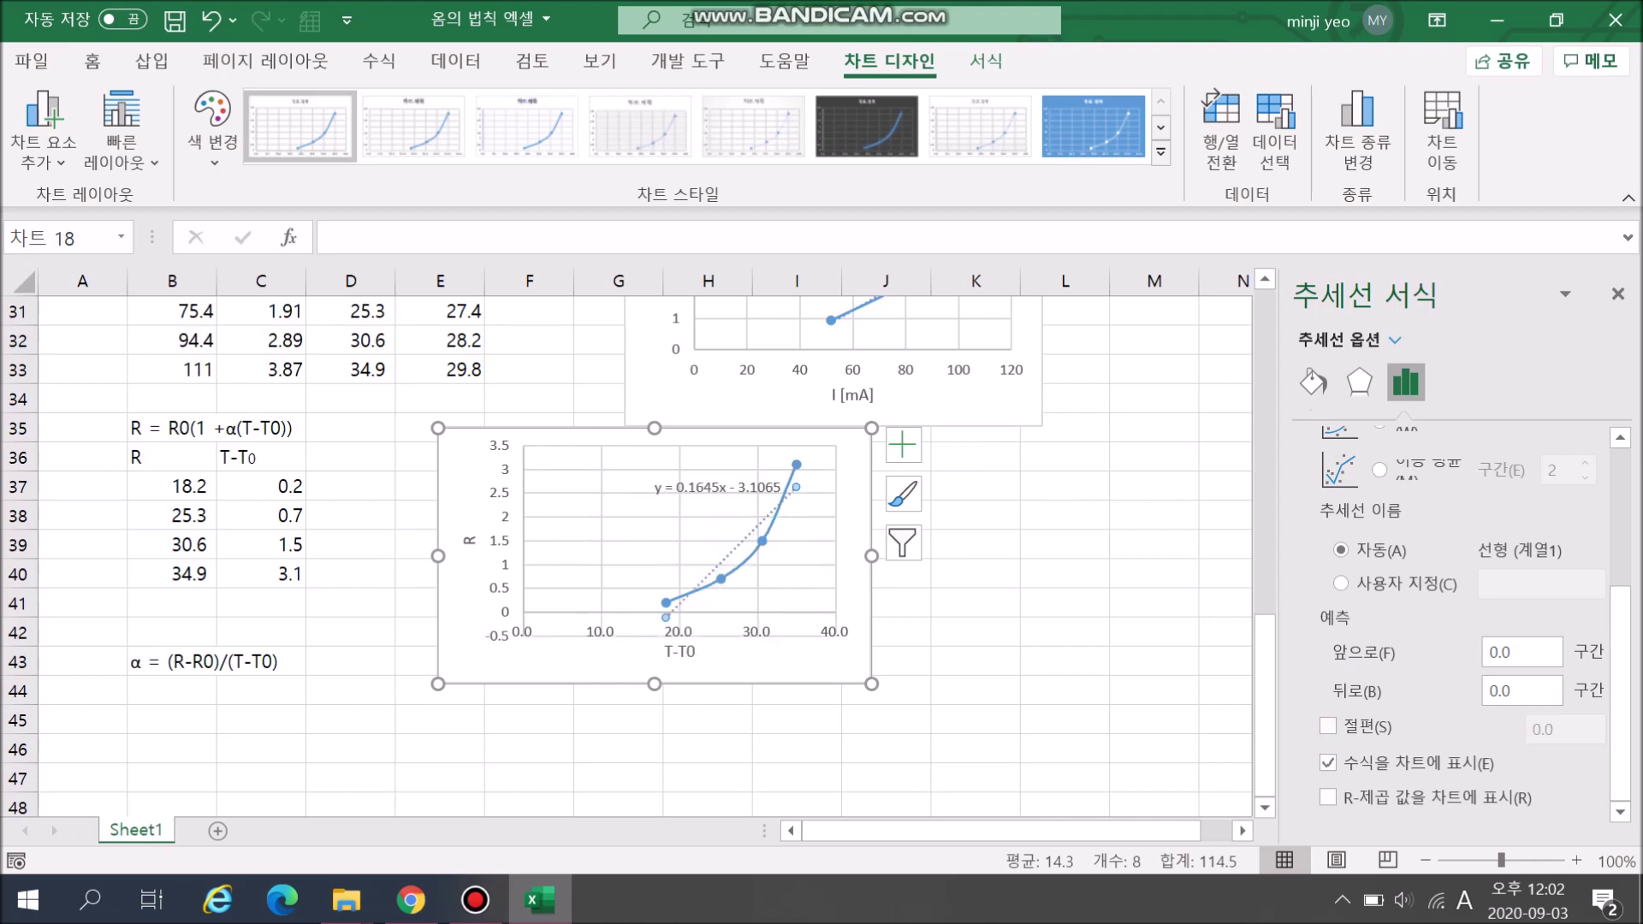
{"action": "left_click", "coordinate": [1064, 661]}
- Calculate α in cell B44, below its written formula, as the trendline slope divided by R0, using =0.1645/5.6
{"action": "left_click", "coordinate": [261, 661]}
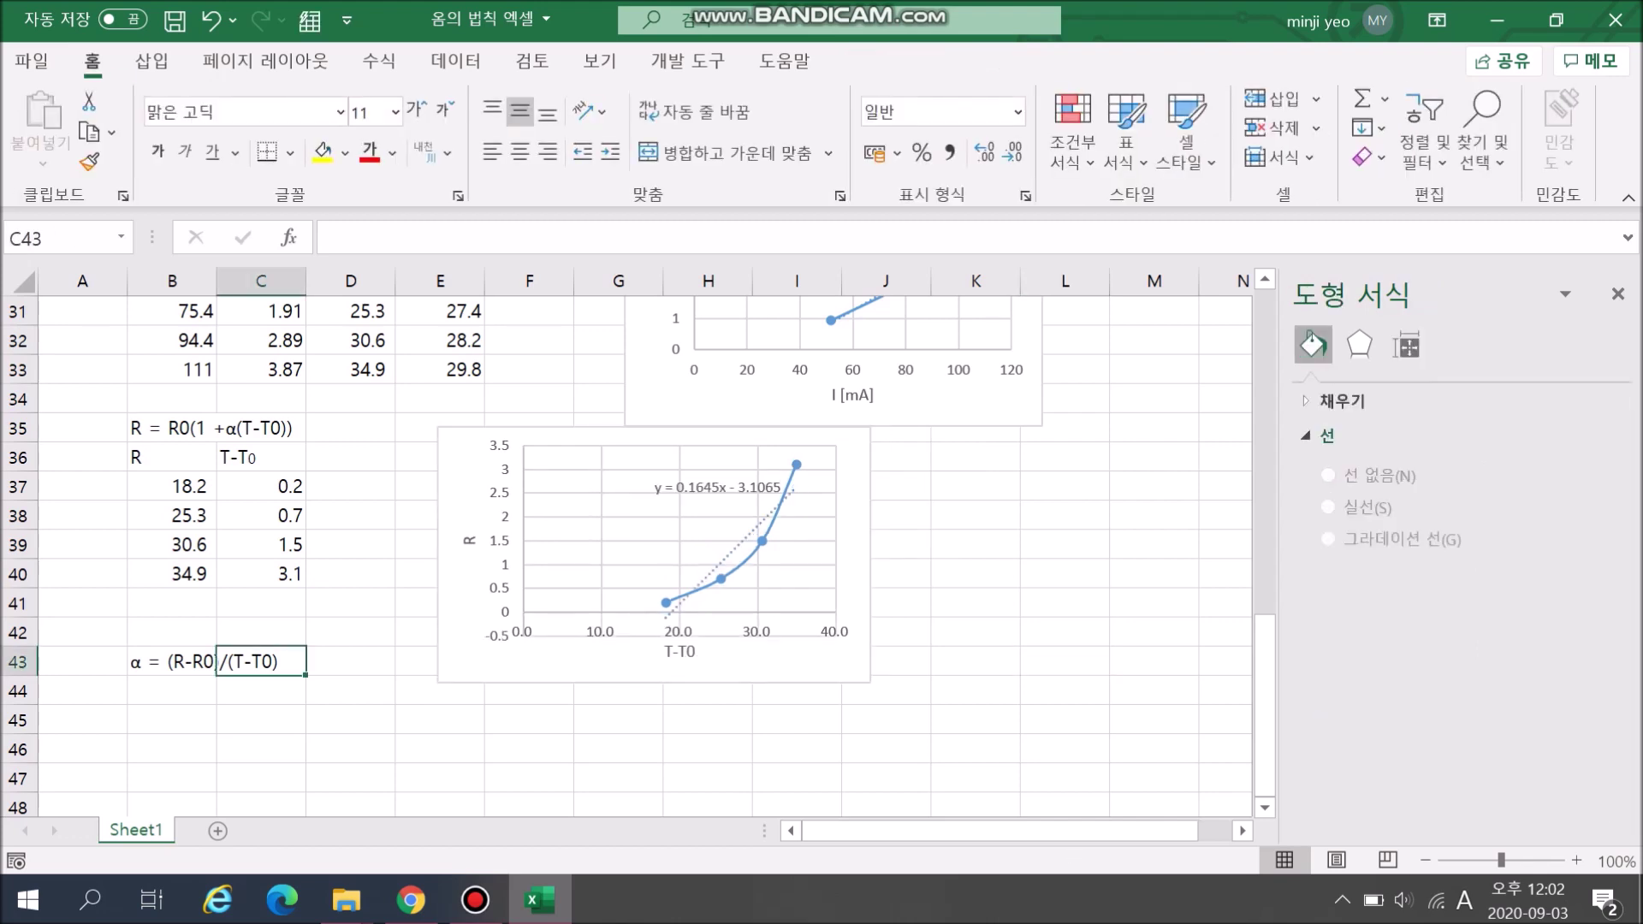
{"action": "left_click", "coordinate": [172, 662]}
{"action": "left_click", "coordinate": [172, 691]}
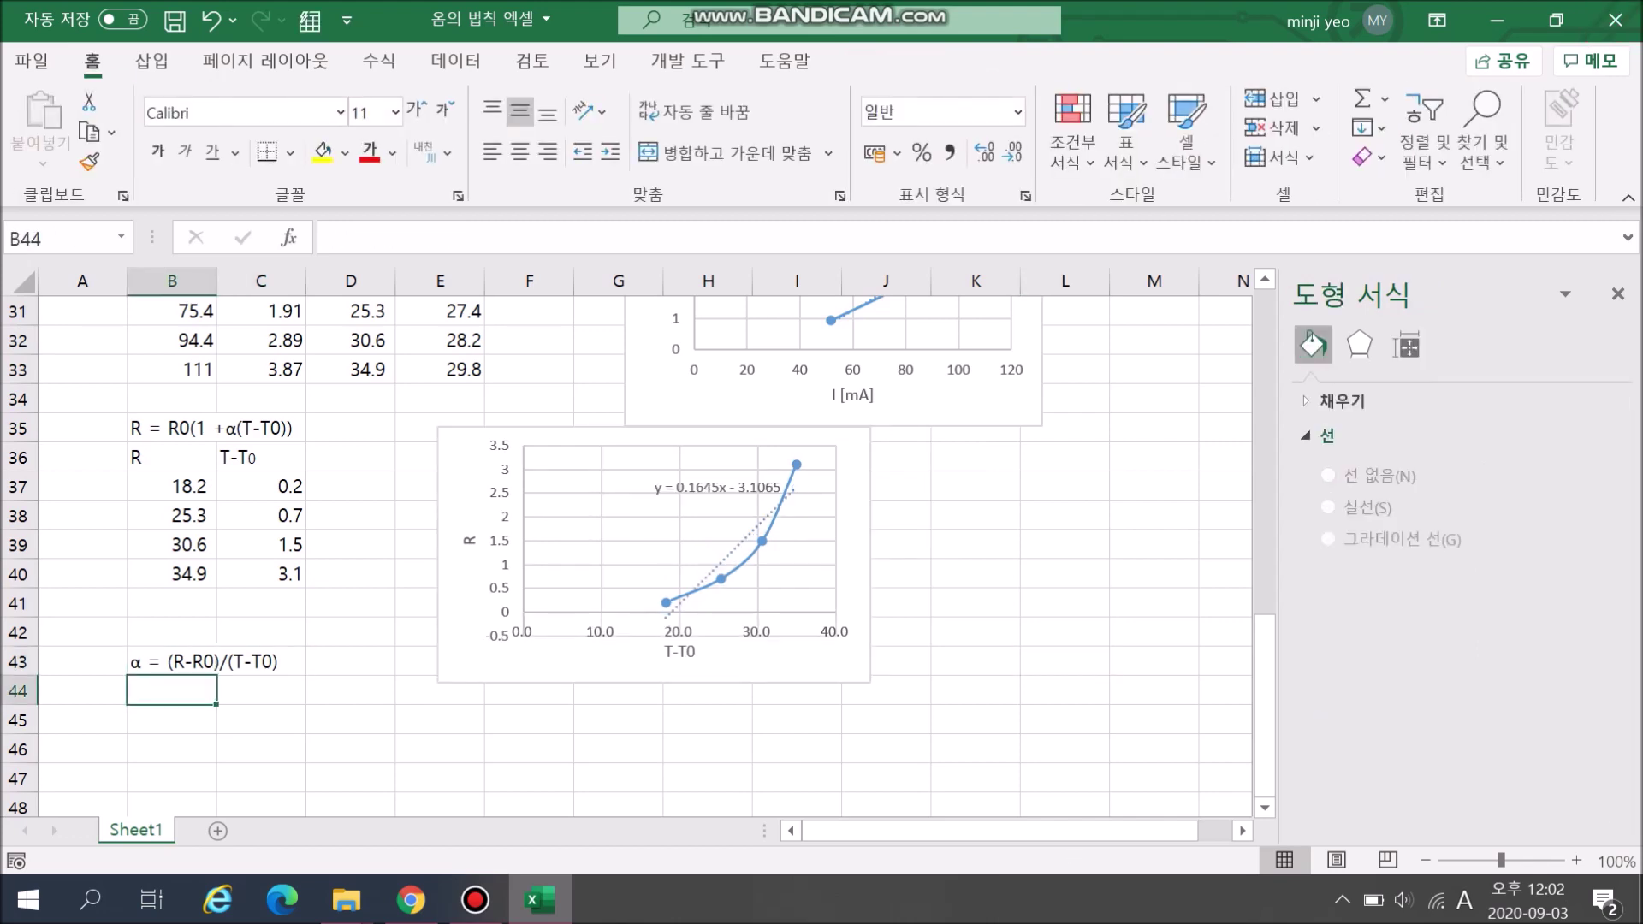
{"action": "type", "text": "="}
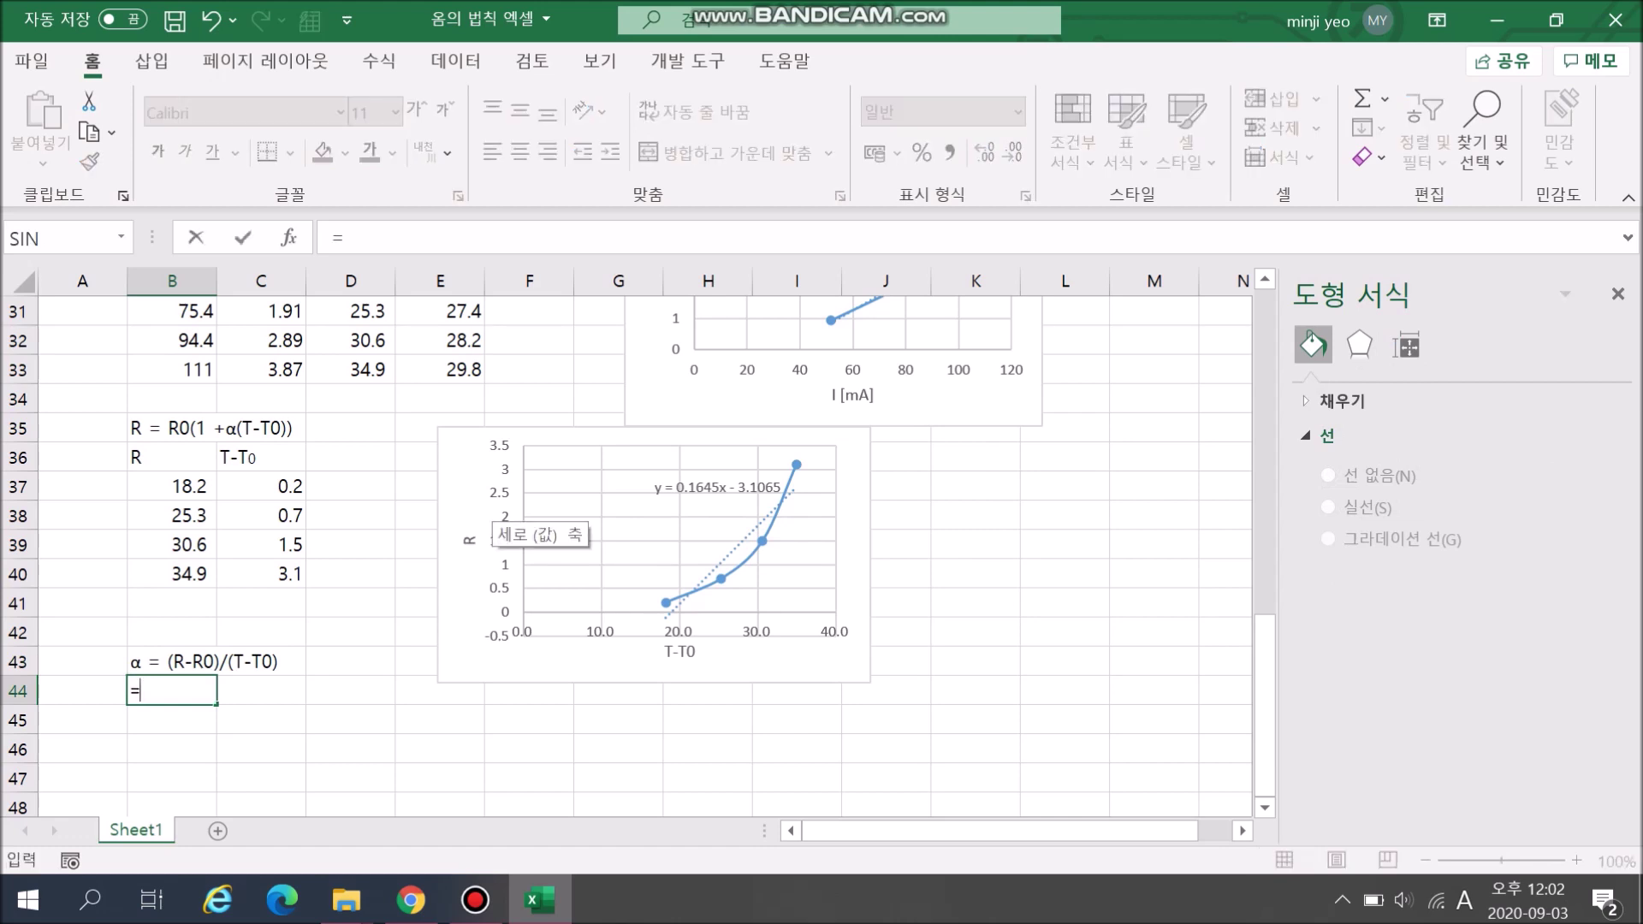
{"action": "type", "text": "0.1645"}
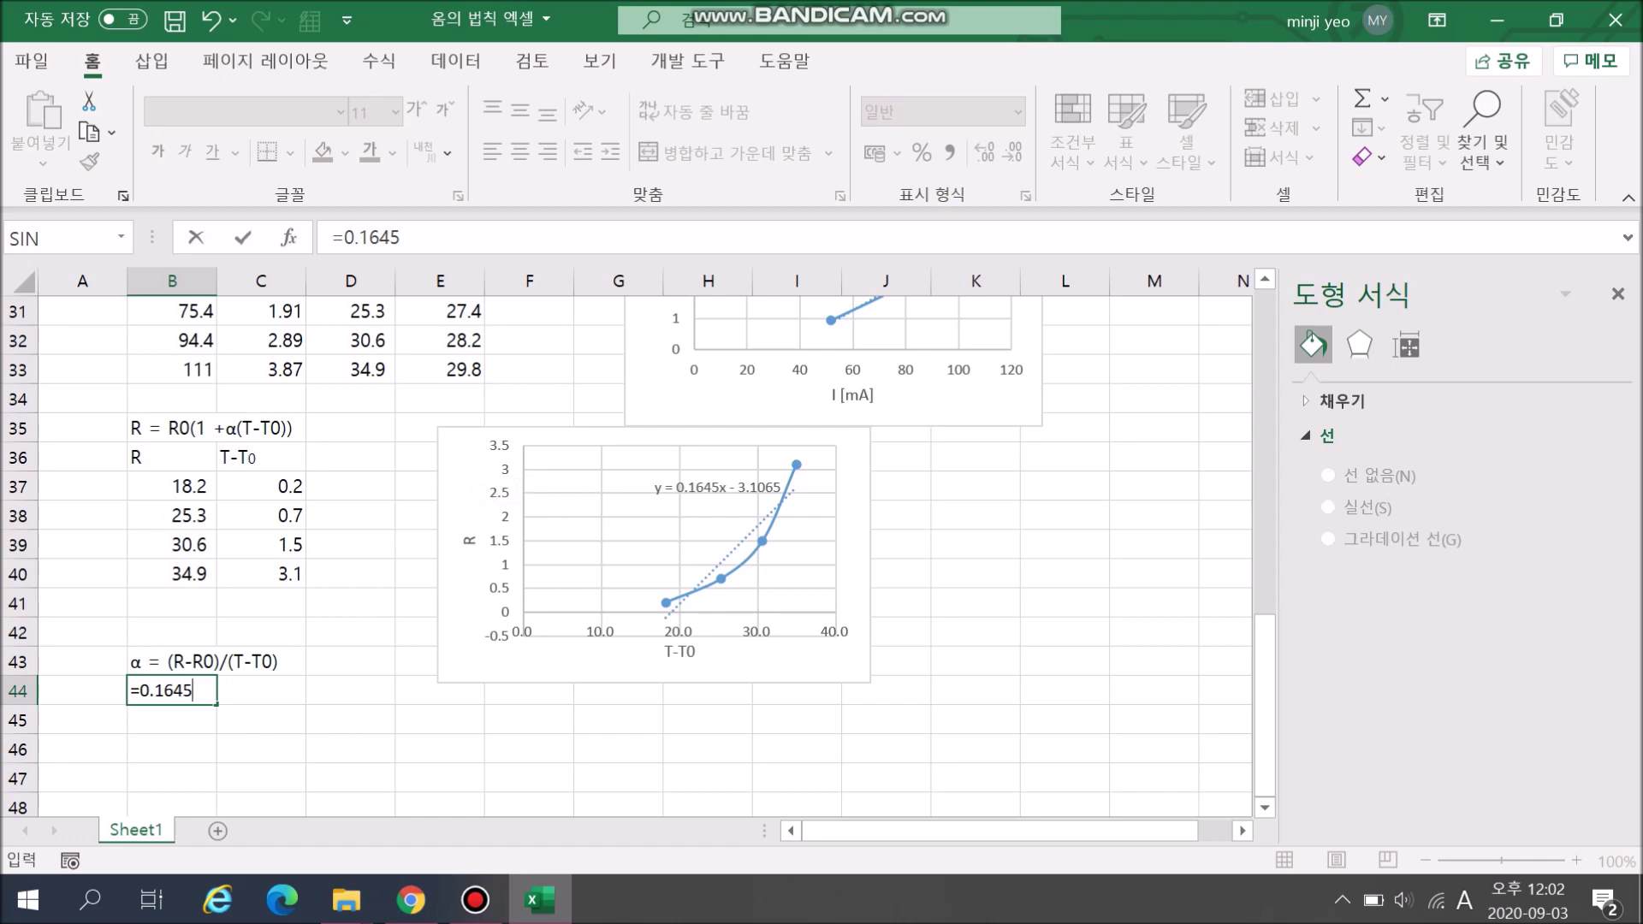
{"action": "type", "text": "/"}
{"action": "scroll", "coordinate": [488, 436], "scroll_direction": "up", "scroll_amount": 3}
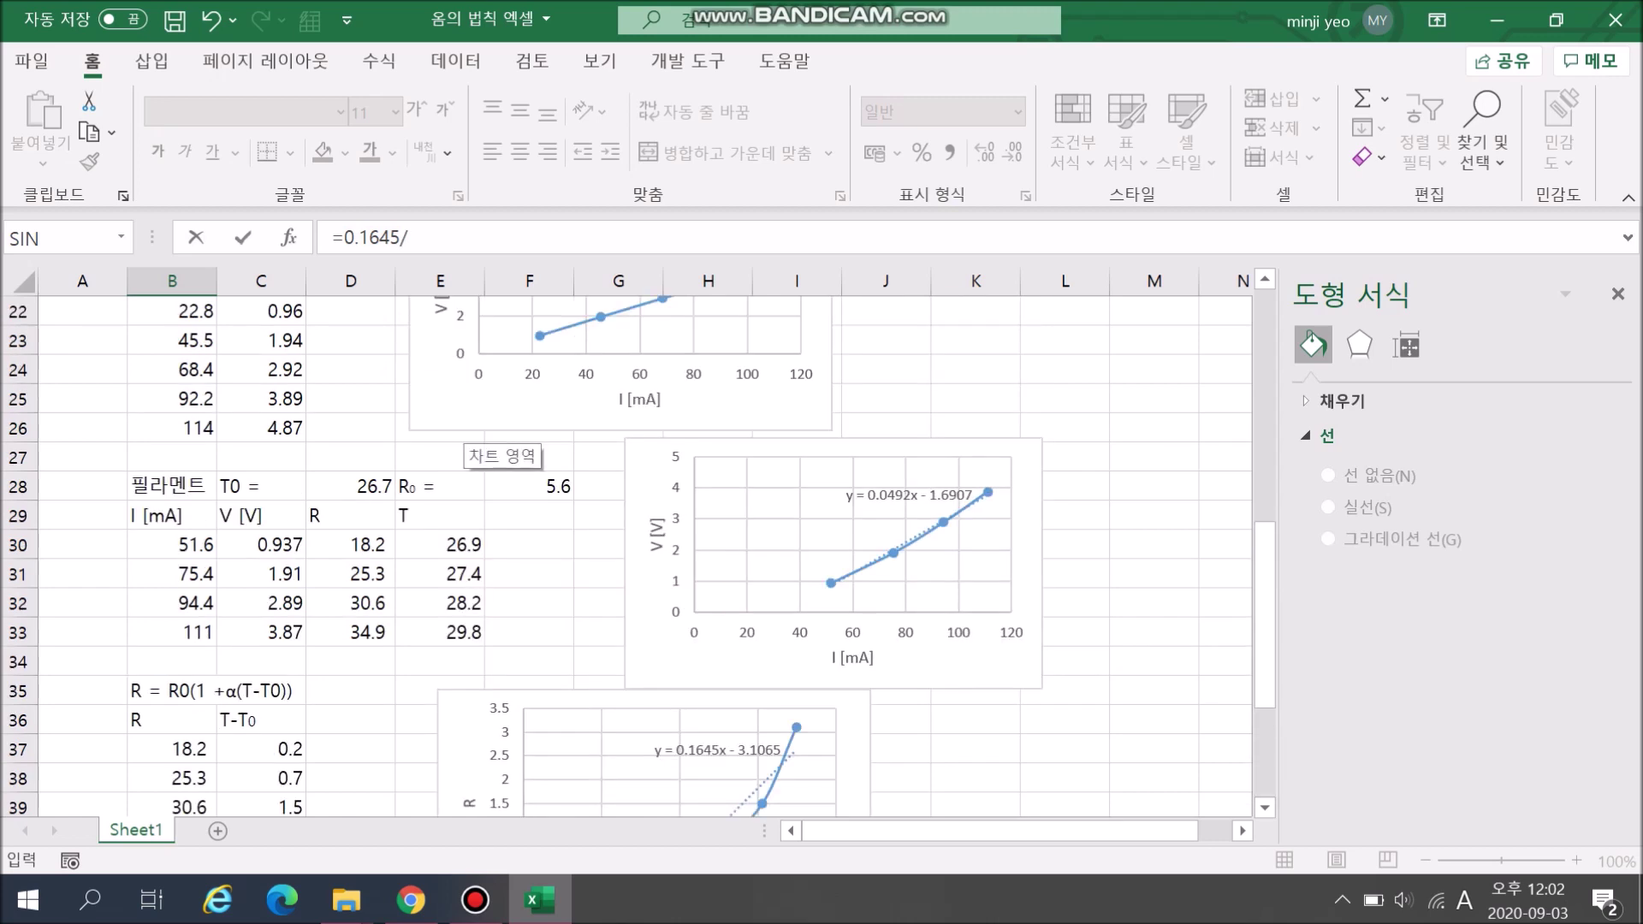
{"action": "type", "text": "5.6"}
{"action": "key", "text": "Return"}
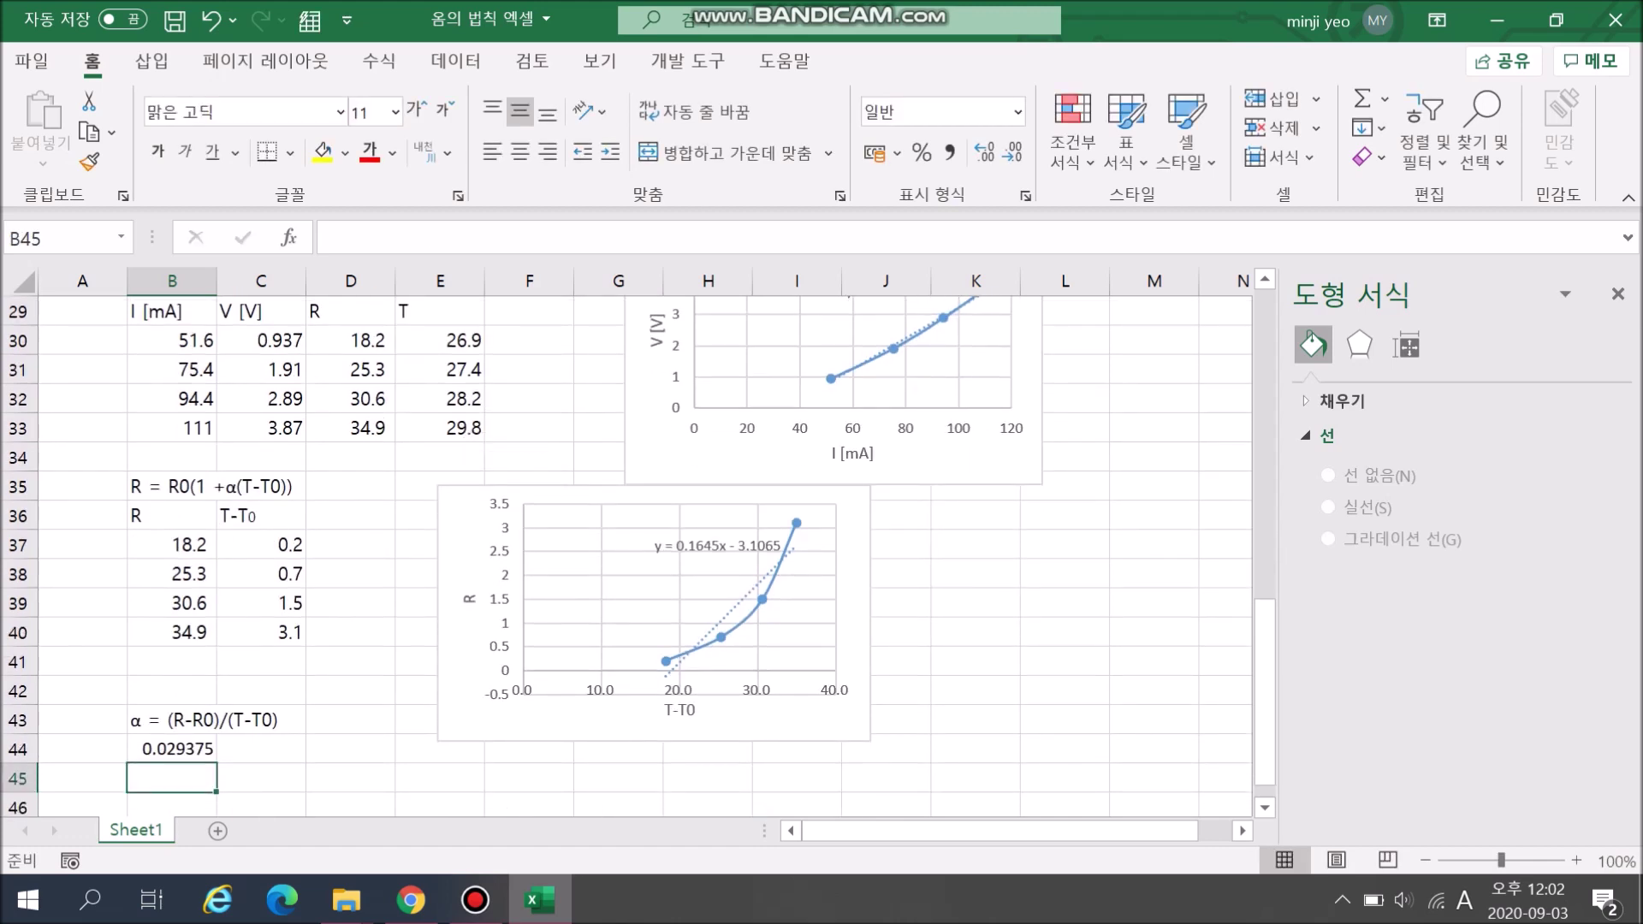
{"action": "left_click", "coordinate": [172, 749]}
{"action": "left_click", "coordinate": [261, 691]}
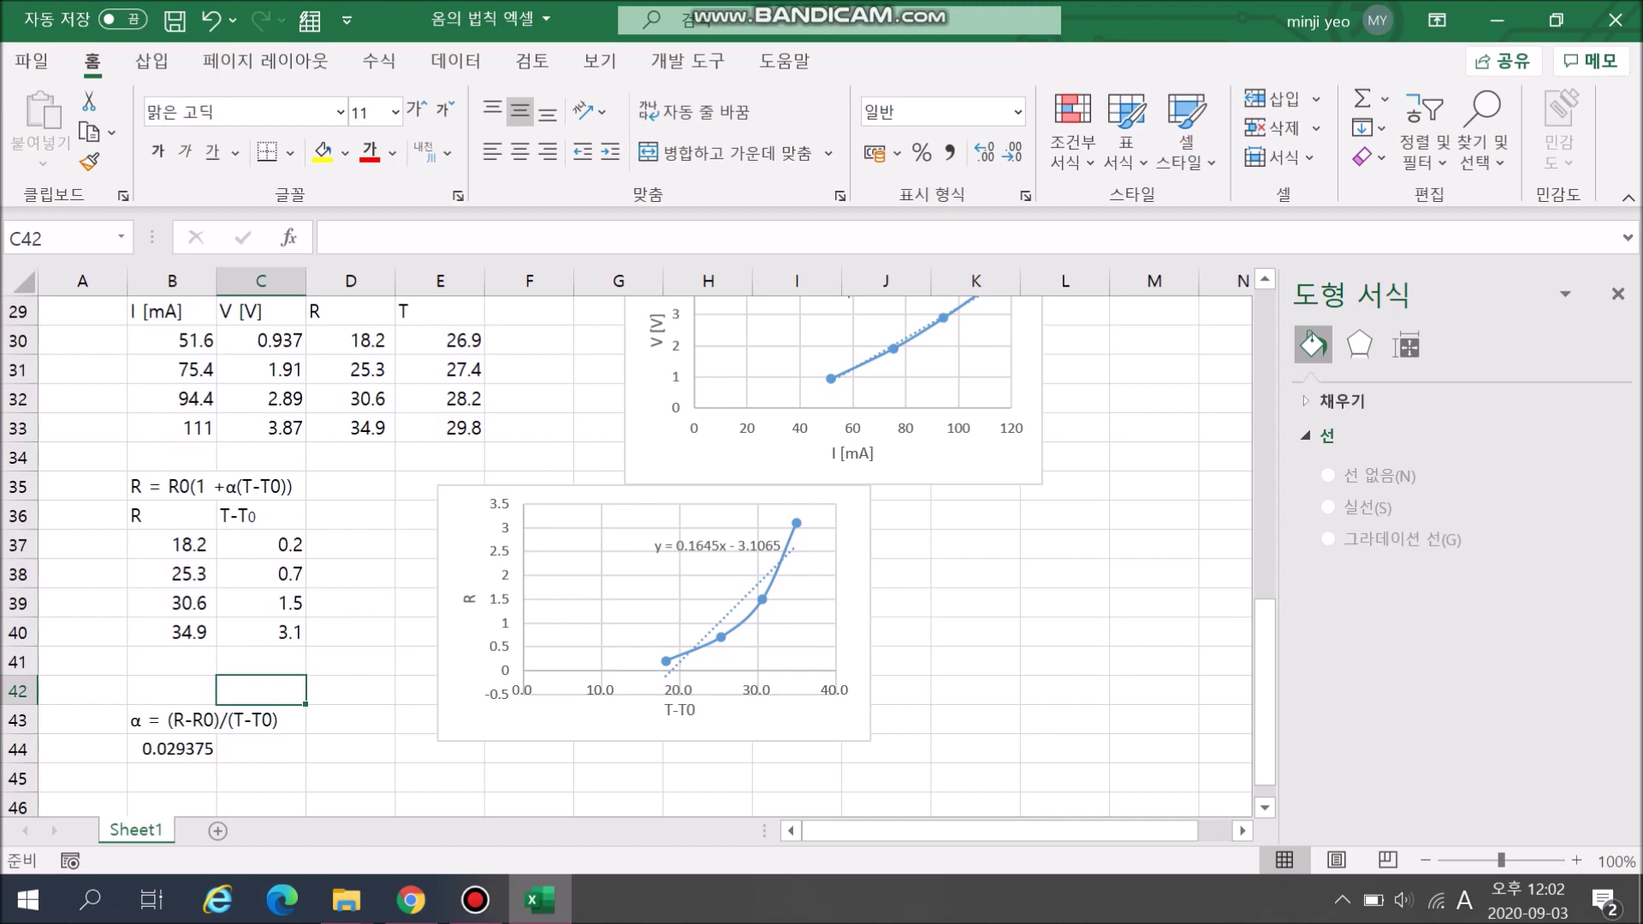
{"action": "left_click", "coordinate": [350, 748]}
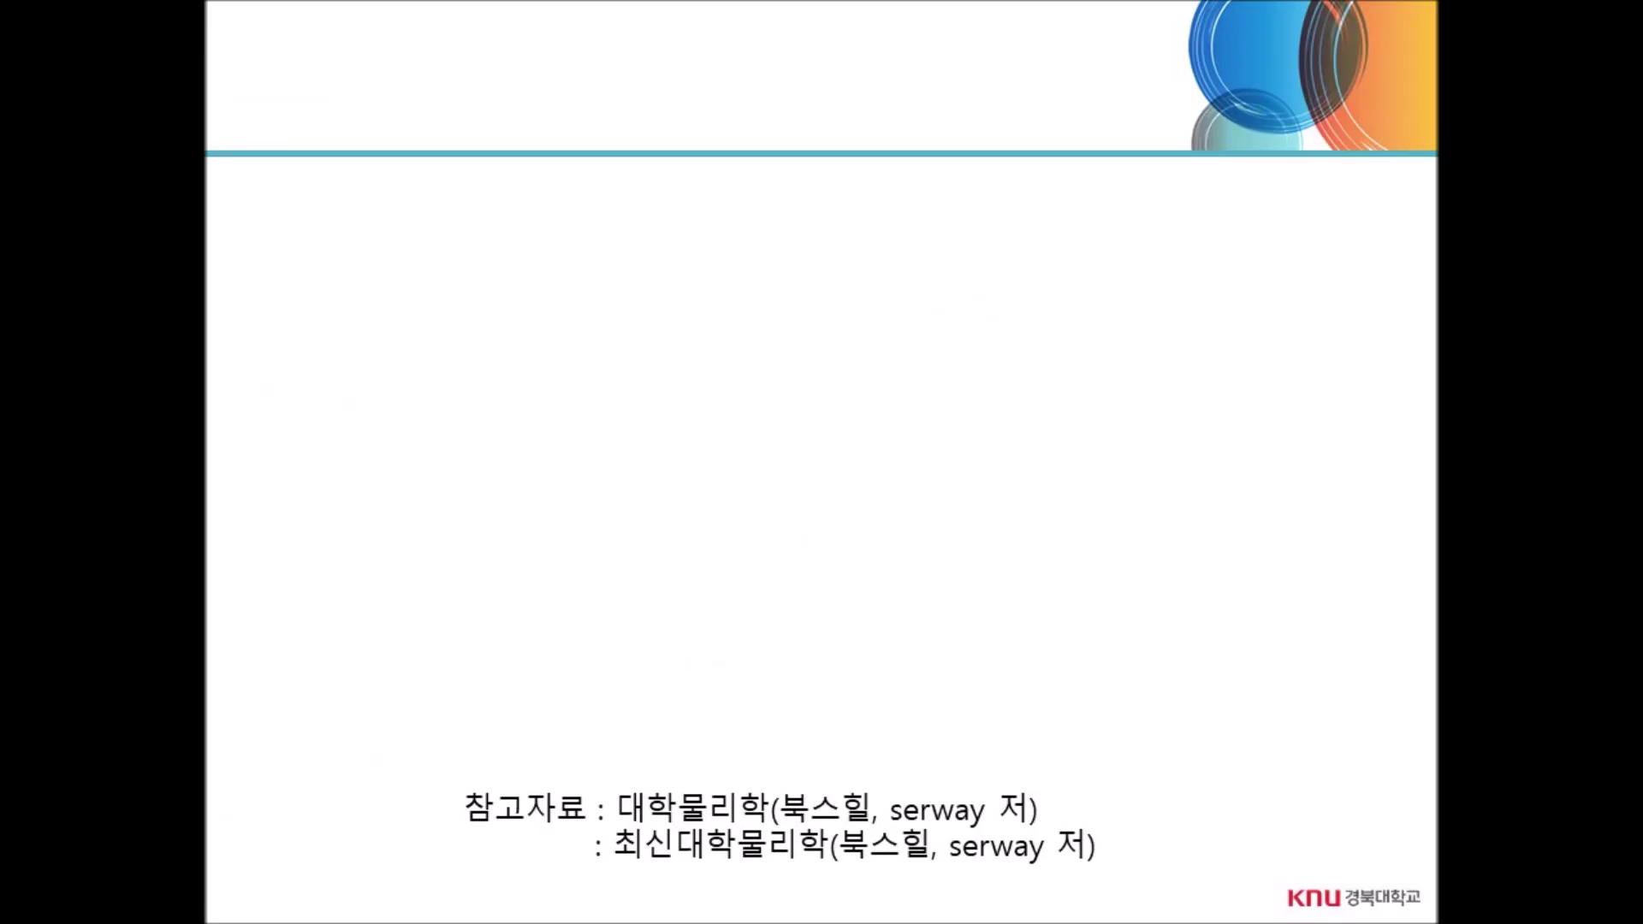